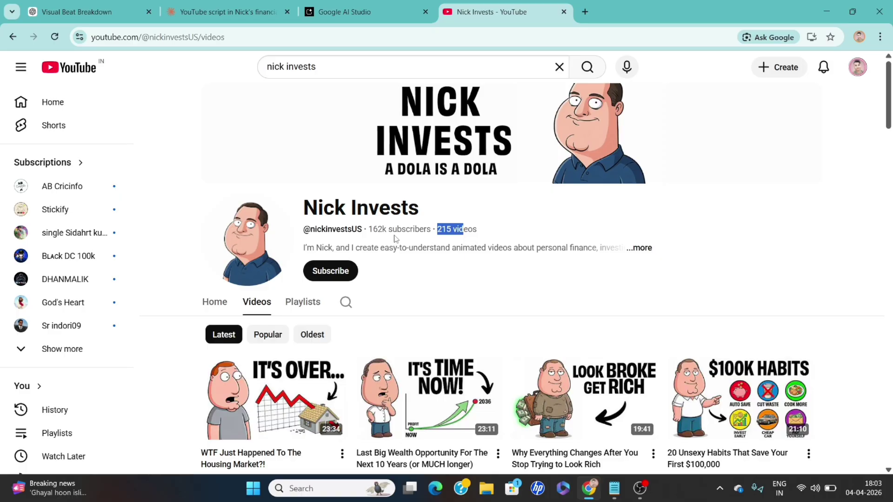
Scroll through the current ChatGPT conversation.
scroll(404, 218, down, 3)
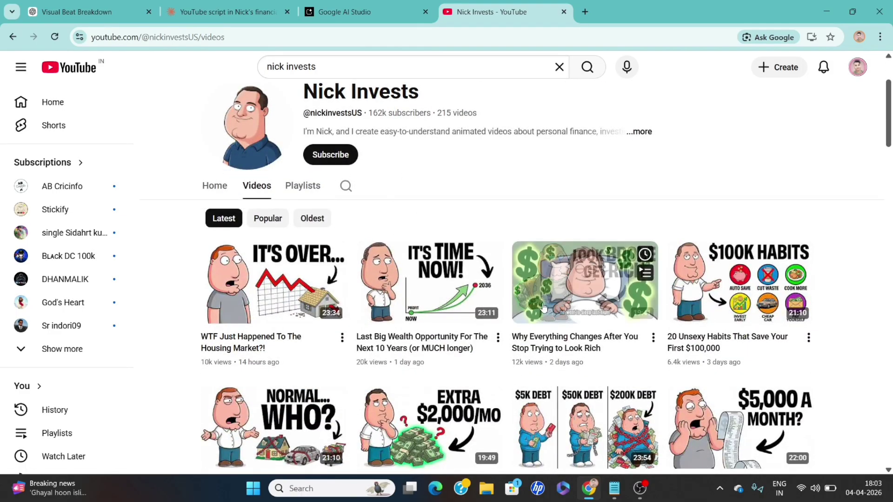
scroll(543, 307, down, 5)
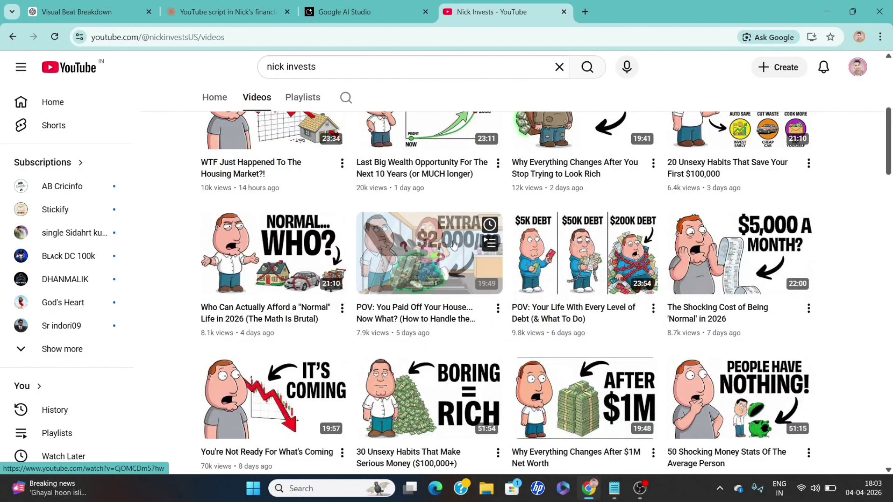
scroll(335, 334, down, 3)
scroll(335, 334, down, 15)
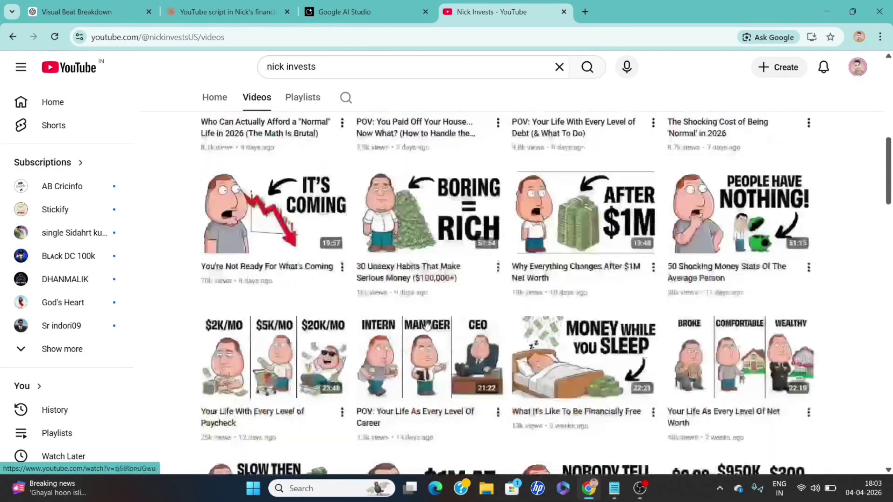
scroll(424, 303, up, 20)
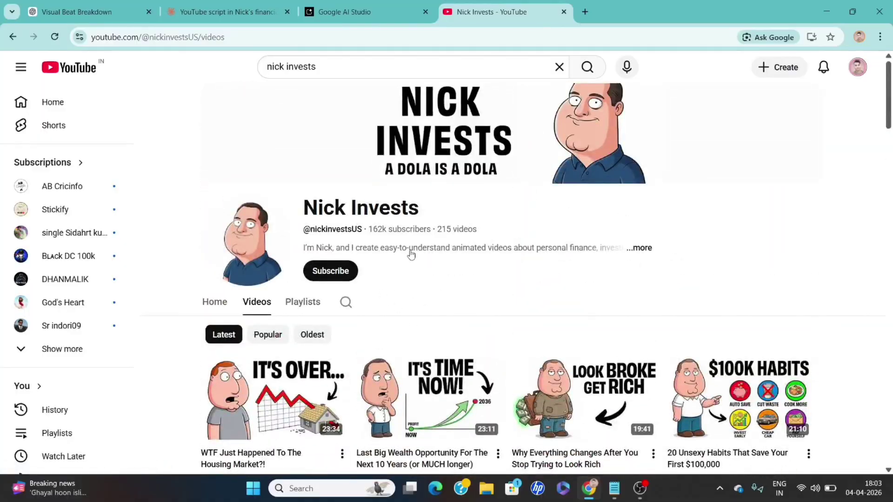
scroll(411, 254, down, 9)
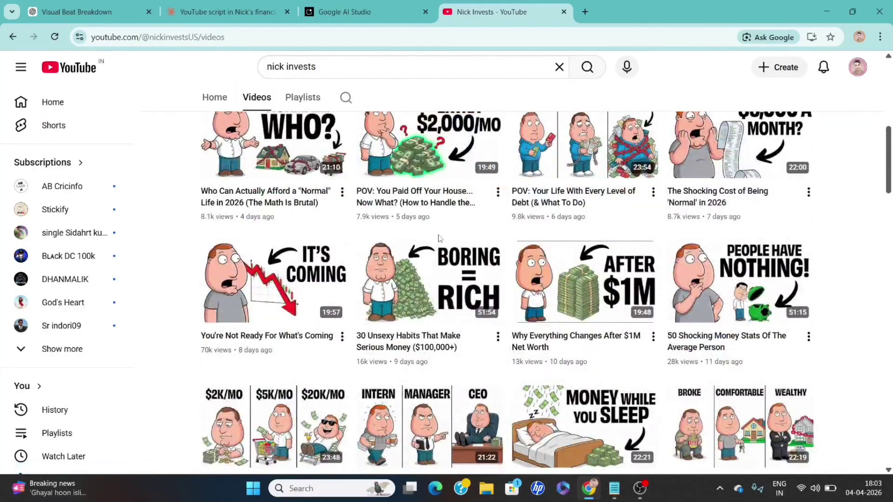
scroll(435, 247, down, 5)
scroll(419, 239, up, 13)
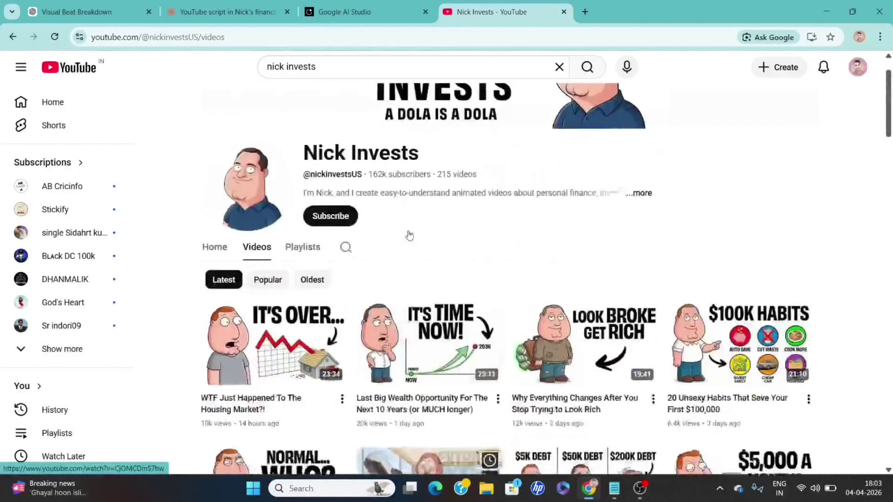
scroll(410, 236, down, 2)
scroll(410, 236, up, 4)
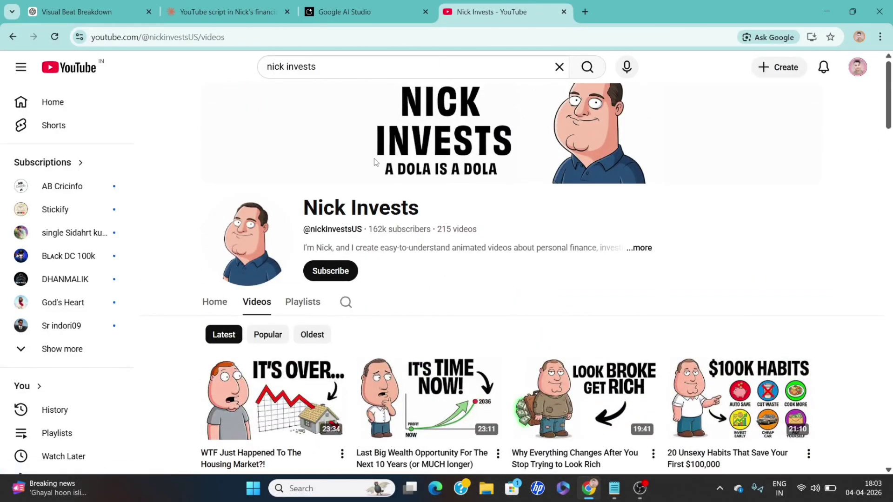
Switch to the Visual Beat Breakdown chat and select the full BEAT 12 image prompt.
click(77, 11)
scroll(575, 319, up, 4)
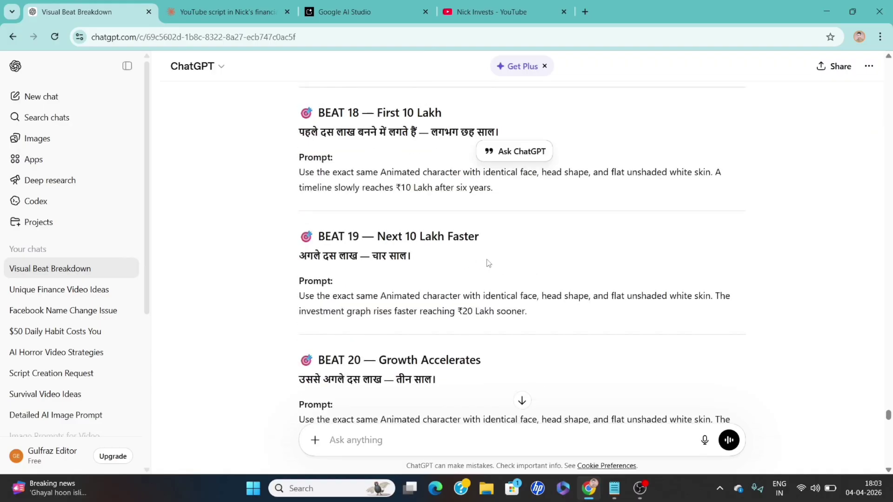
scroll(488, 264, up, 12)
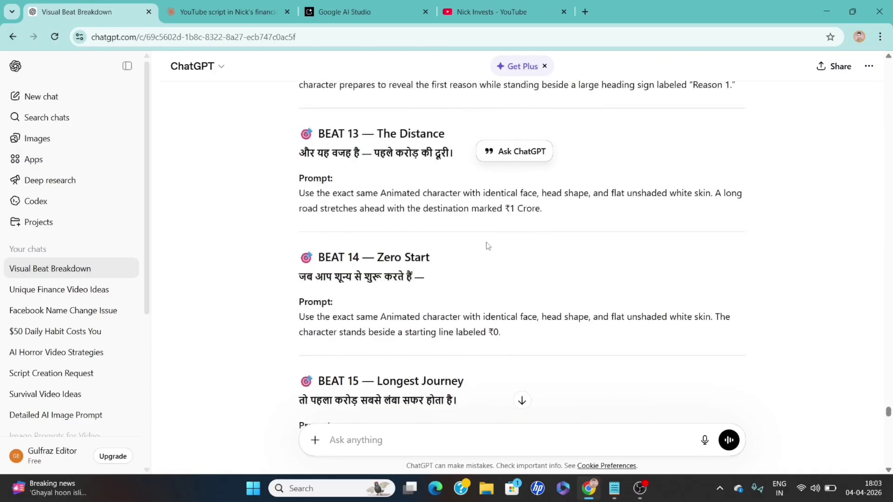
scroll(488, 246, up, 5)
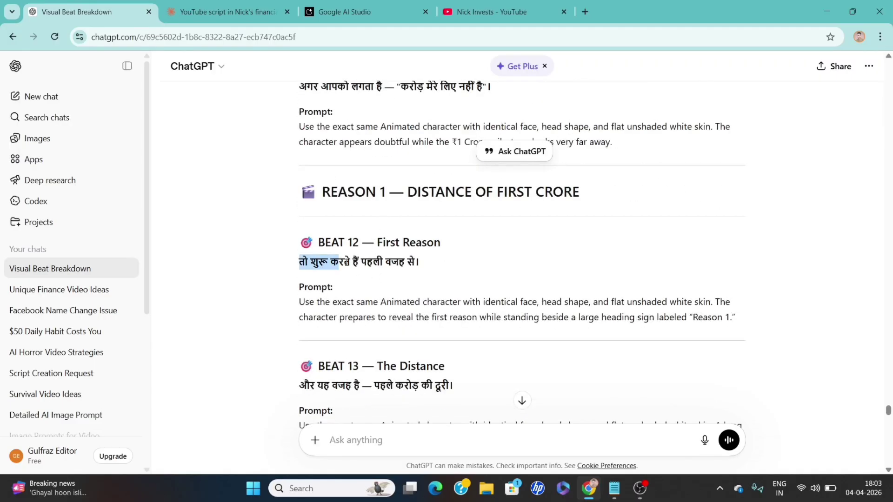
drag(416, 258, 416, 259)
scroll(274, 259, down, 1)
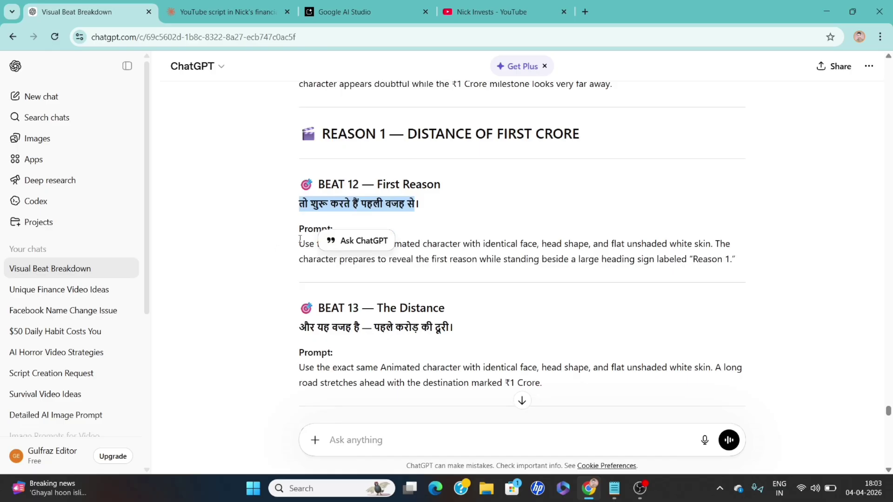
drag(300, 240, 659, 250)
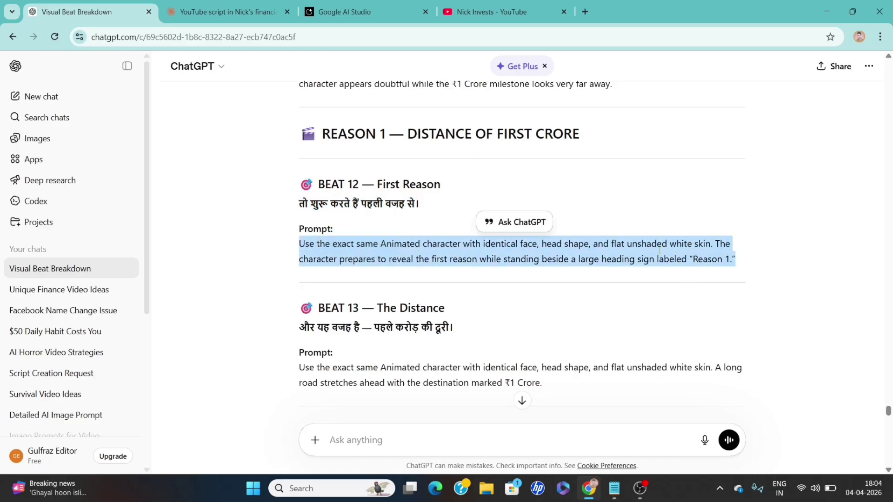
Go over BEAT 5, selecting its Hindi narration line and pie chart description.
scroll(509, 269, up, 11)
scroll(493, 245, up, 5)
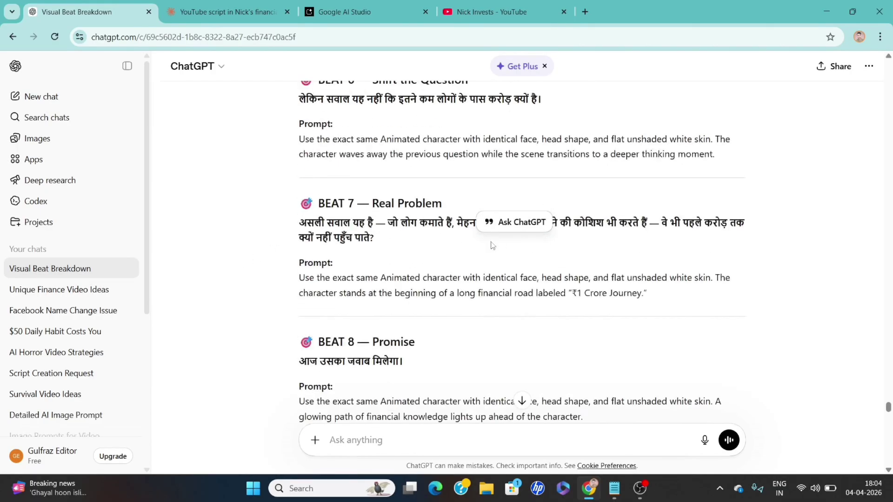
scroll(423, 225, up, 18)
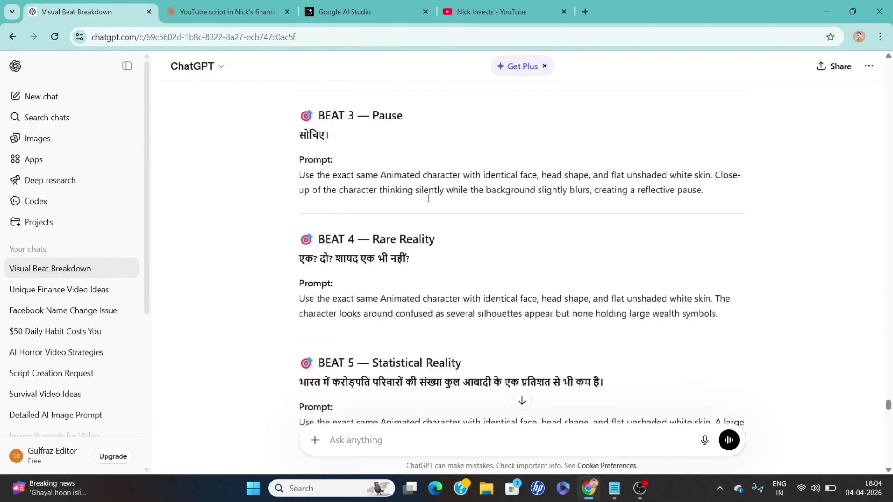
scroll(423, 225, up, 4)
scroll(516, 278, down, 10)
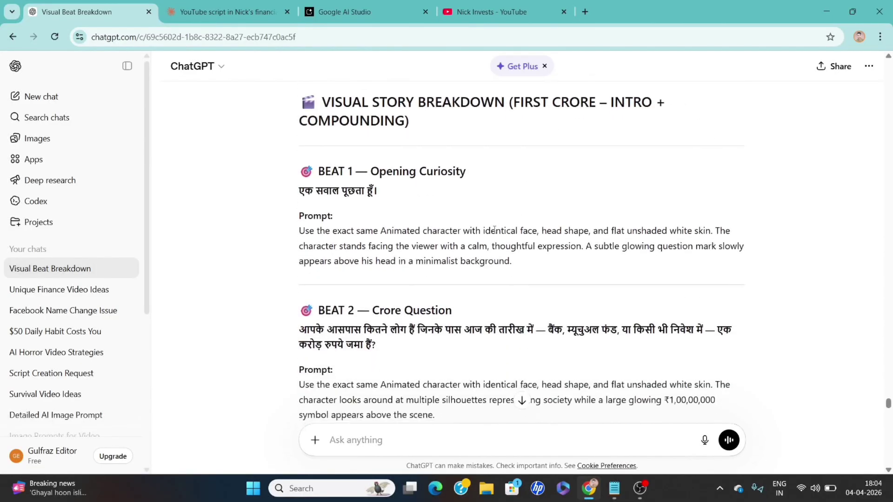
scroll(494, 233, down, 4)
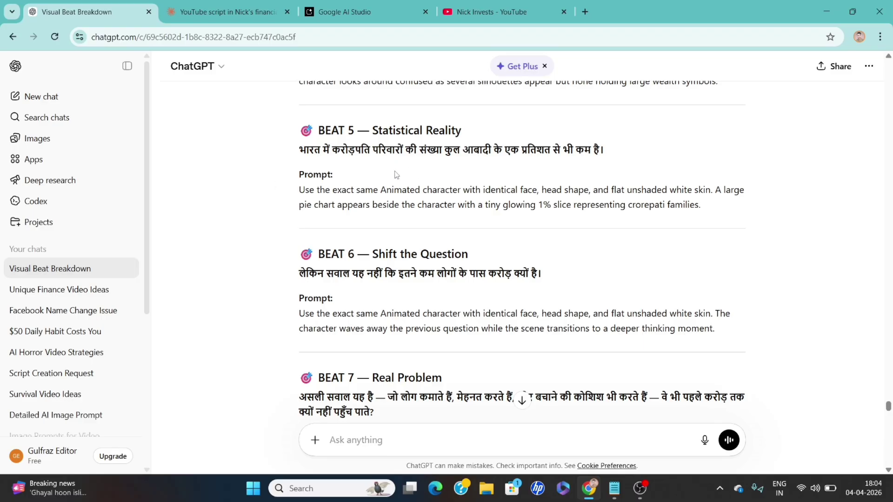
drag(304, 144, 588, 146)
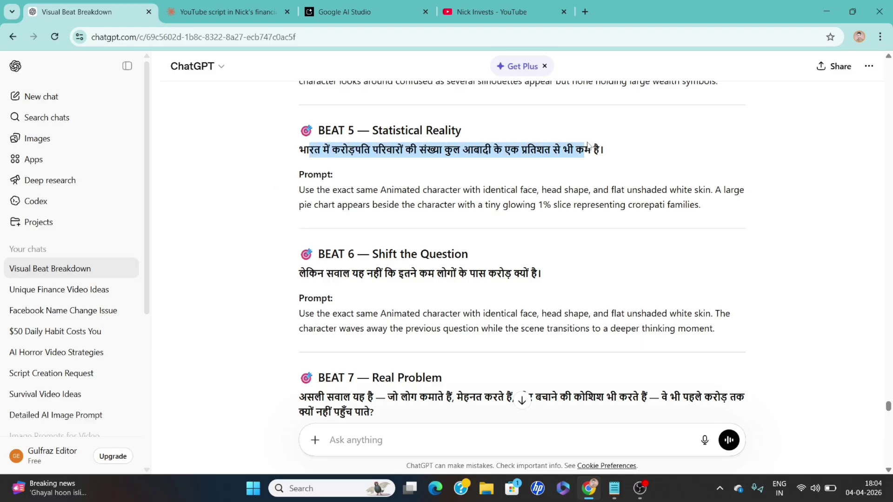
drag(296, 209, 390, 220)
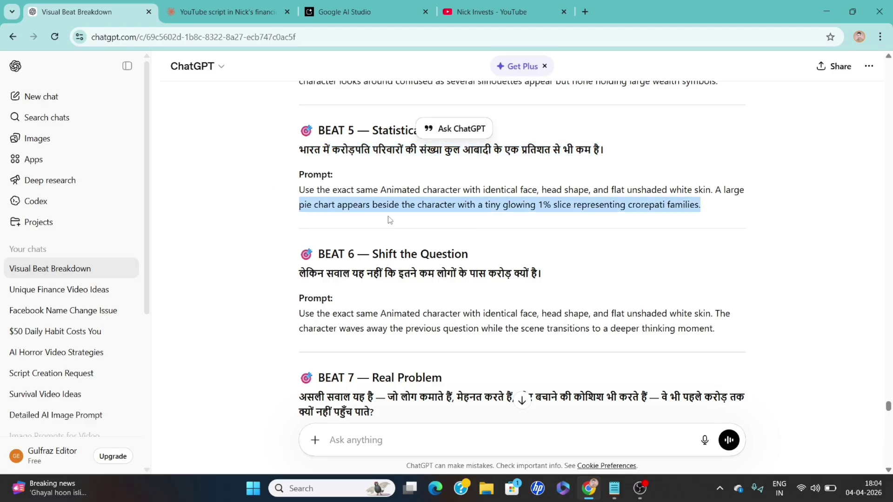
drag(745, 192, 181, 194)
drag(298, 208, 503, 205)
scroll(582, 283, down, 20)
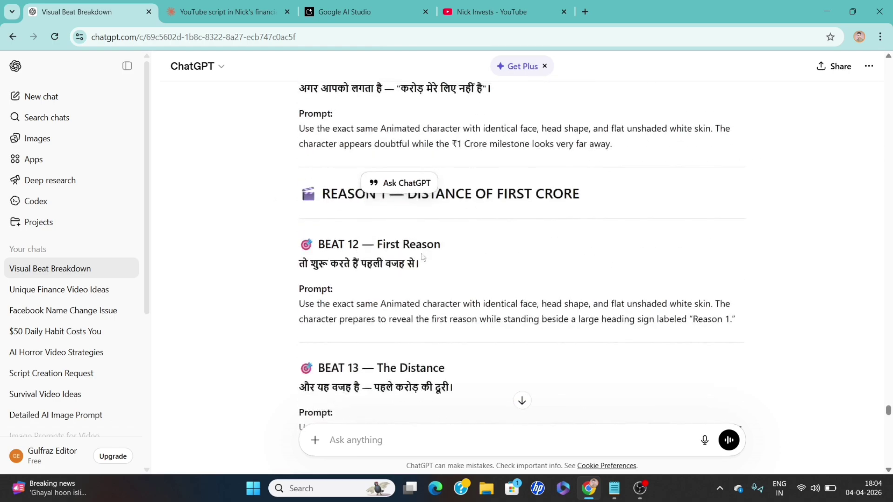
scroll(433, 246, down, 20)
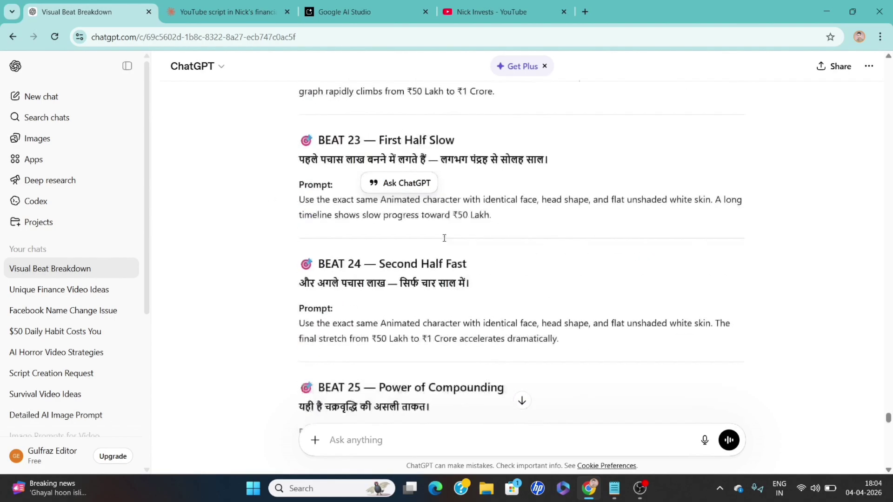
scroll(448, 241, up, 20)
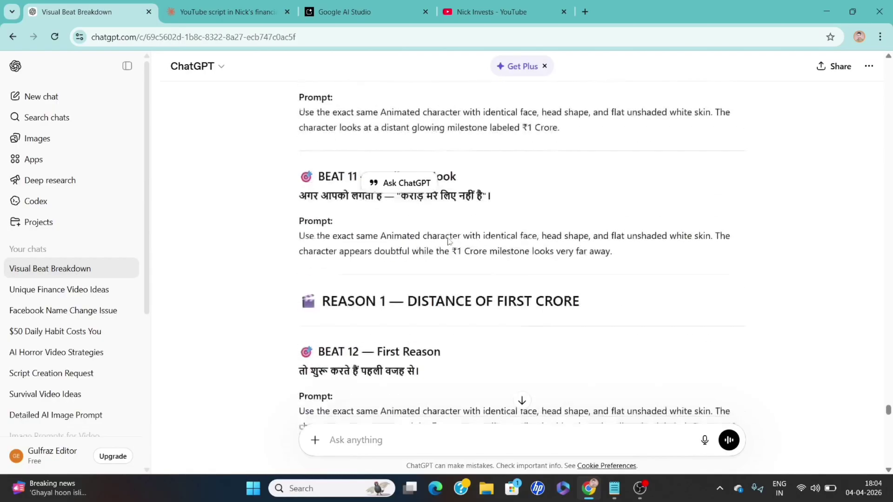
scroll(448, 241, up, 10)
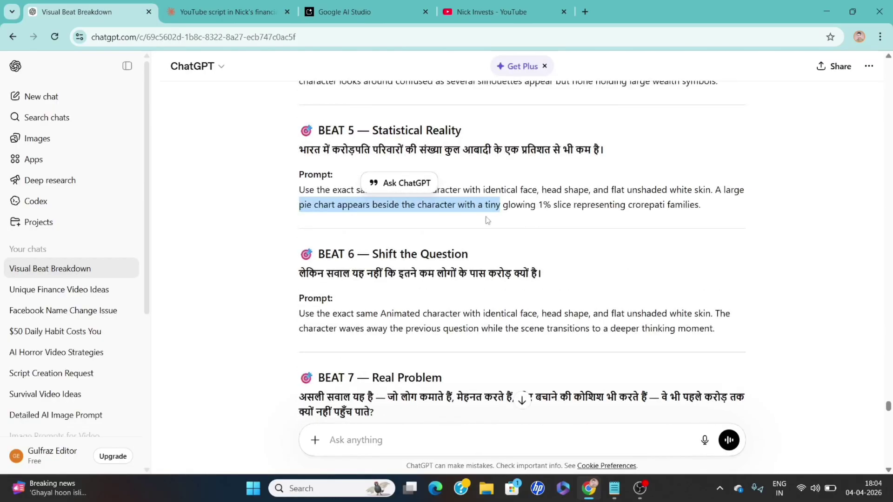
click(489, 148)
Scroll to the top to review the VISUAL STORY BREAKDOWN heading and BEAT 1's prompt.
scroll(505, 186, up, 5)
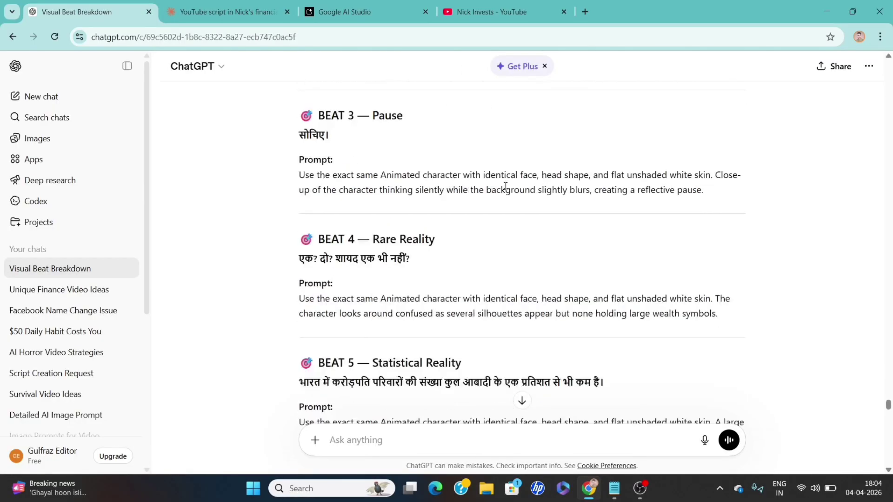
scroll(521, 190, up, 5)
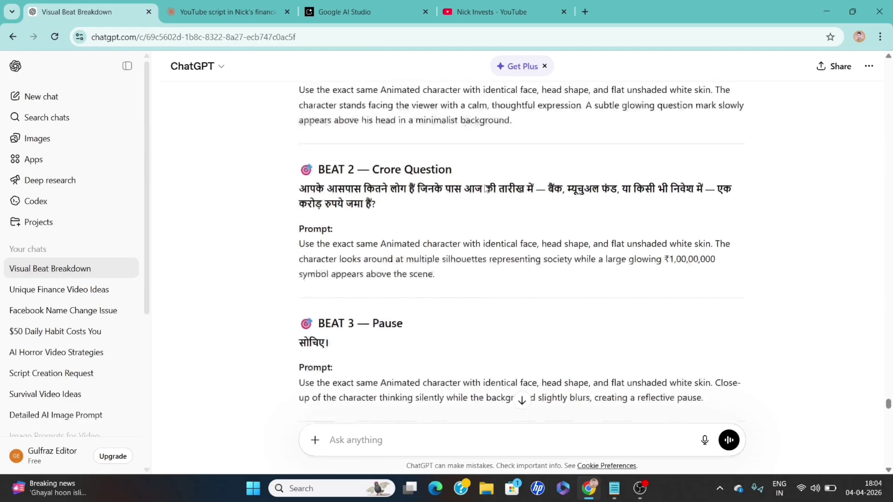
scroll(504, 198, up, 3)
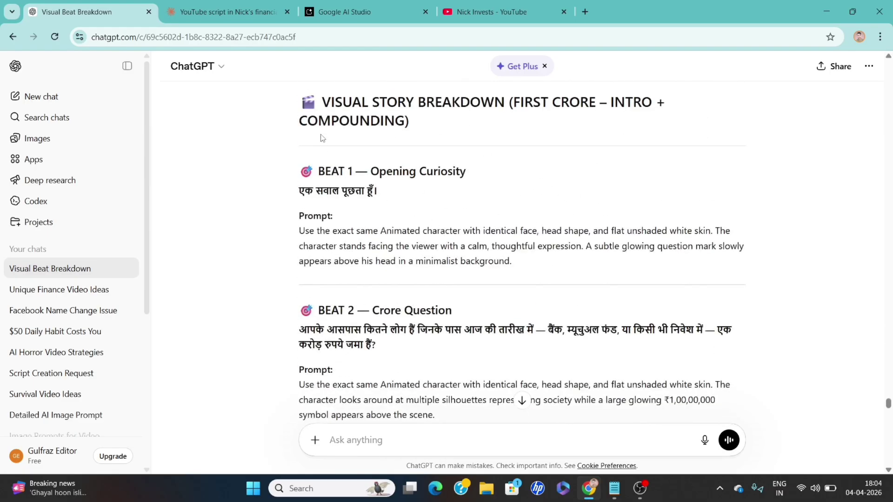
drag(321, 102, 385, 148)
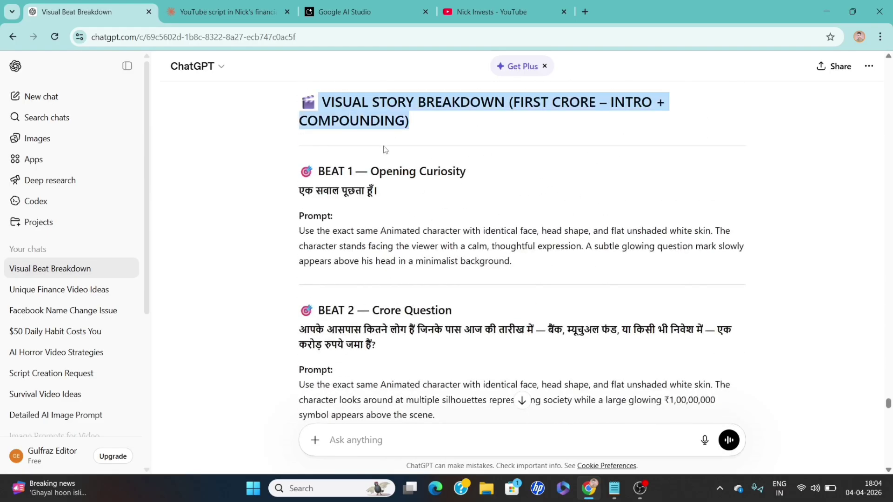
click(526, 194)
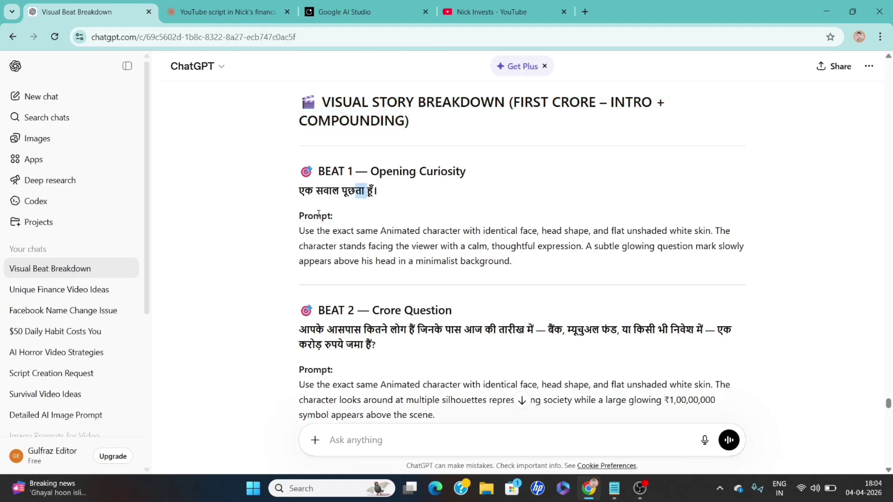
drag(304, 215, 350, 247)
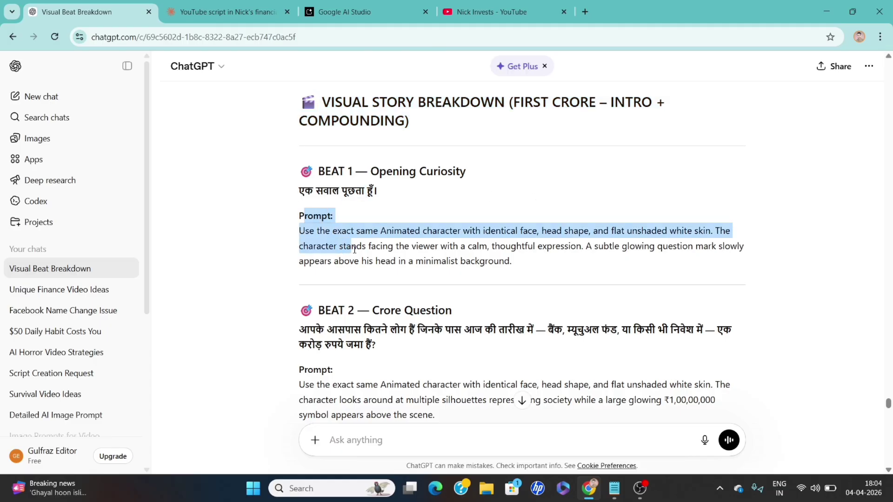
click(465, 215)
Scroll back down through the beats and return to the Nick Invests YouTube tab.
scroll(446, 221, down, 10)
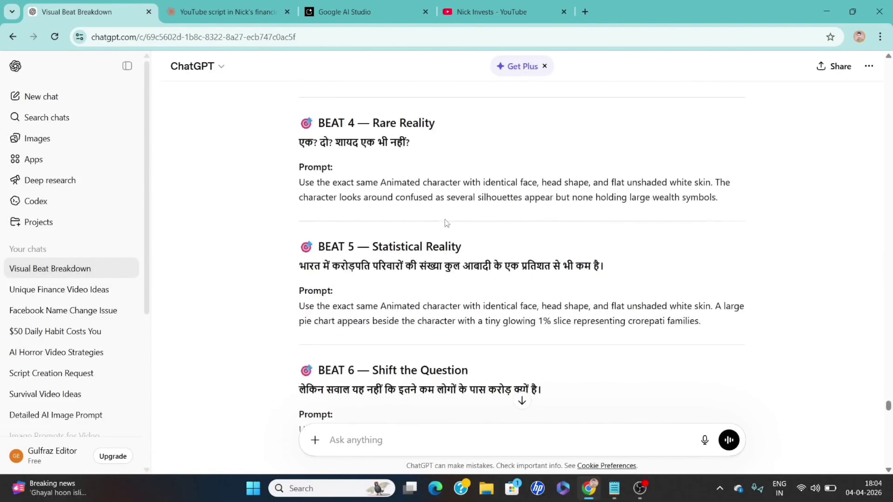
scroll(447, 223, down, 5)
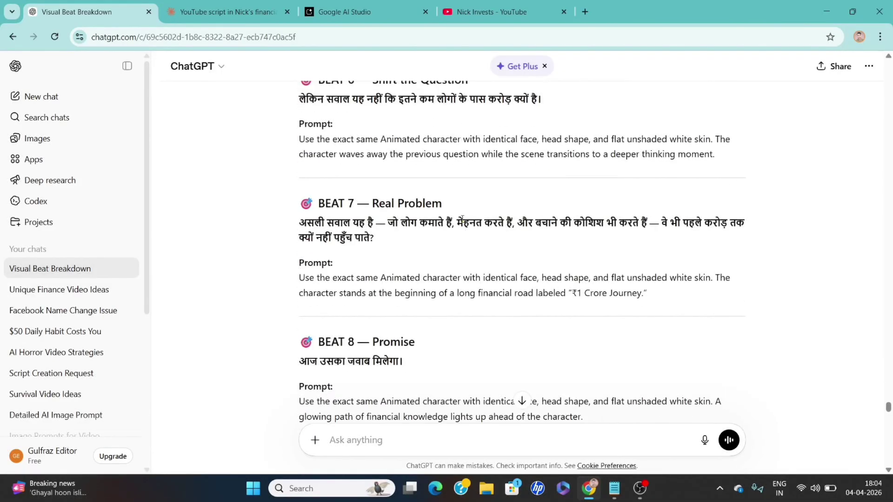
scroll(462, 221, down, 12)
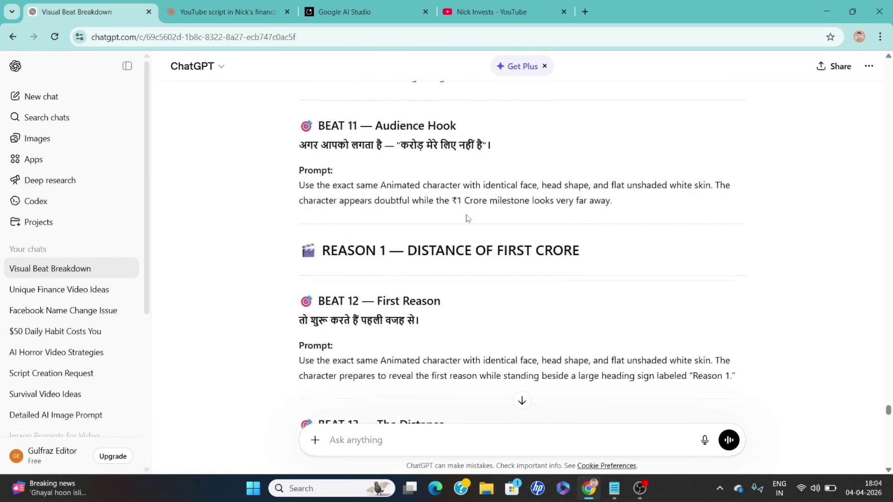
scroll(469, 214, down, 10)
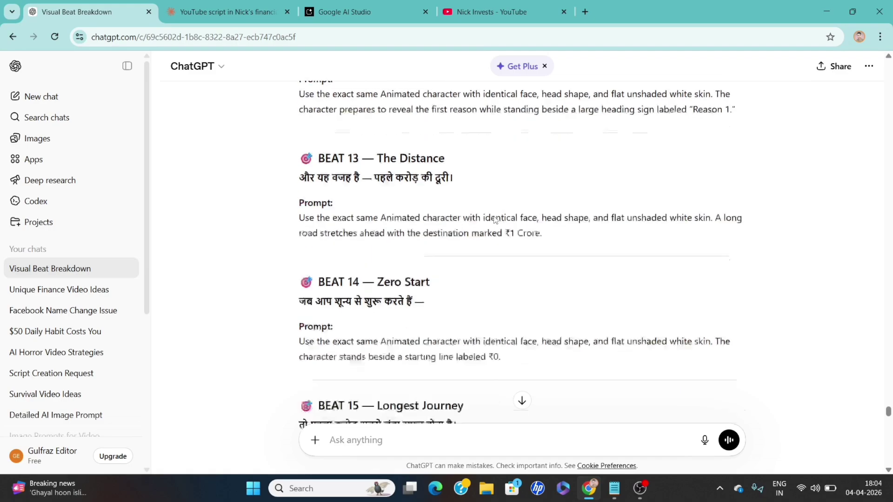
scroll(495, 218, down, 4)
scroll(498, 242, up, 15)
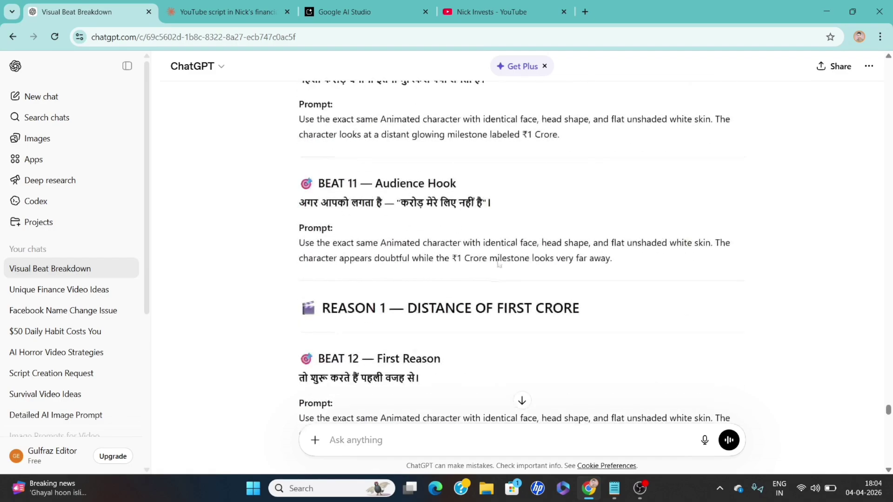
scroll(467, 194, up, 6)
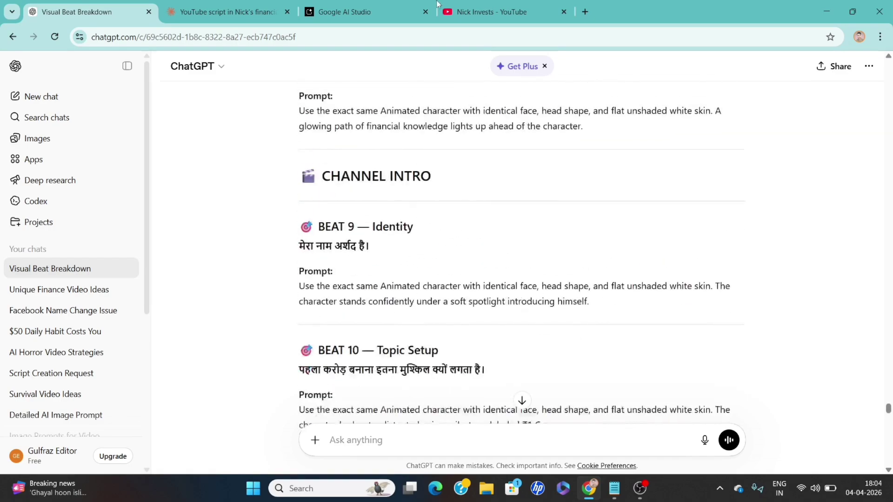
click(511, 12)
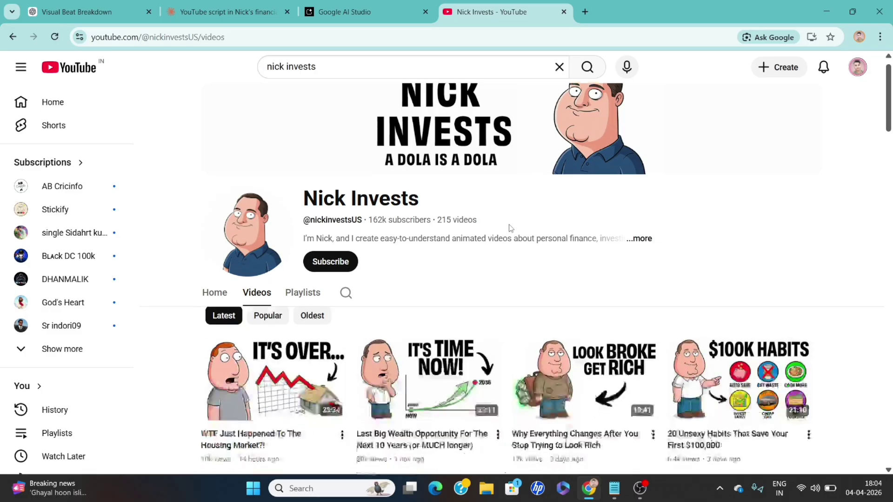
Browse the Nick Invests Videos grid of latest uploads.
scroll(234, 225, down, 3)
mouse_move(324, 241)
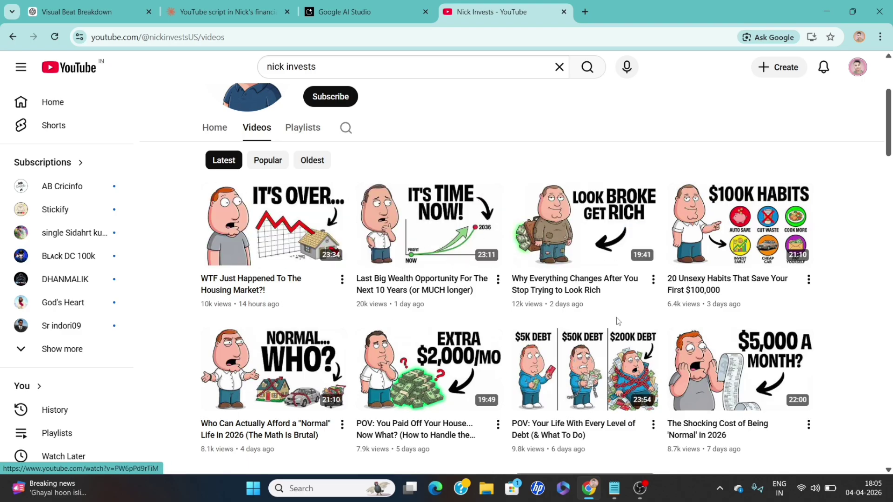
scroll(552, 269, down, 2)
scroll(551, 271, down, 8)
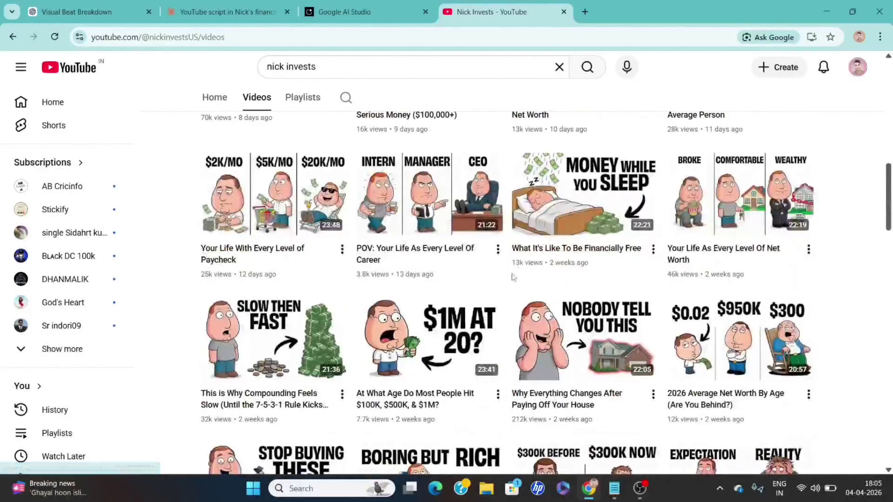
scroll(518, 271, up, 8)
scroll(519, 271, up, 5)
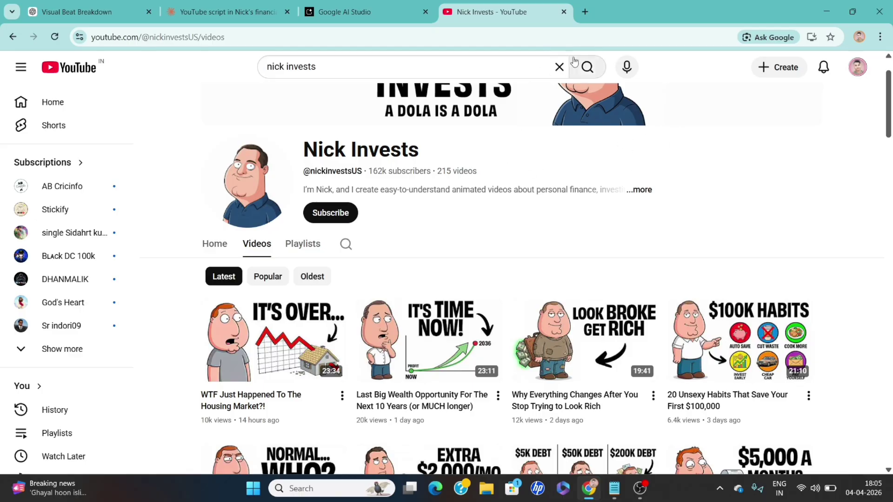
scroll(580, 227, down, 10)
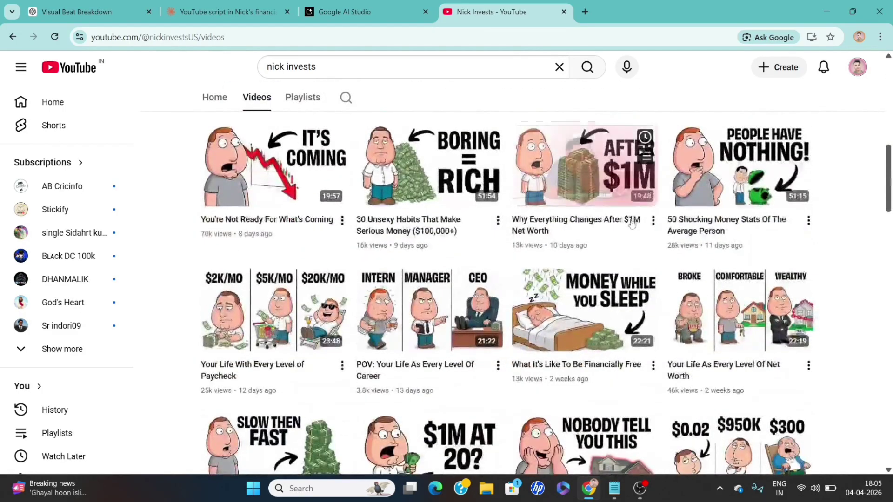
scroll(580, 227, down, 10)
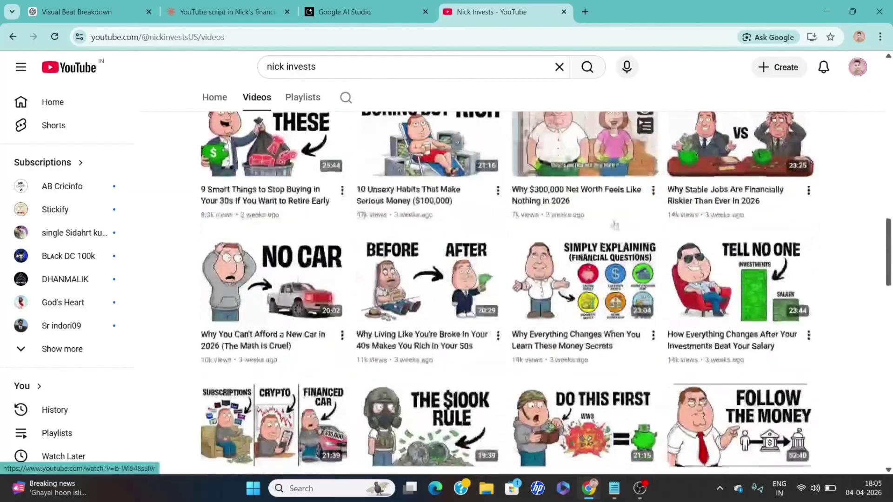
scroll(593, 237, down, 3)
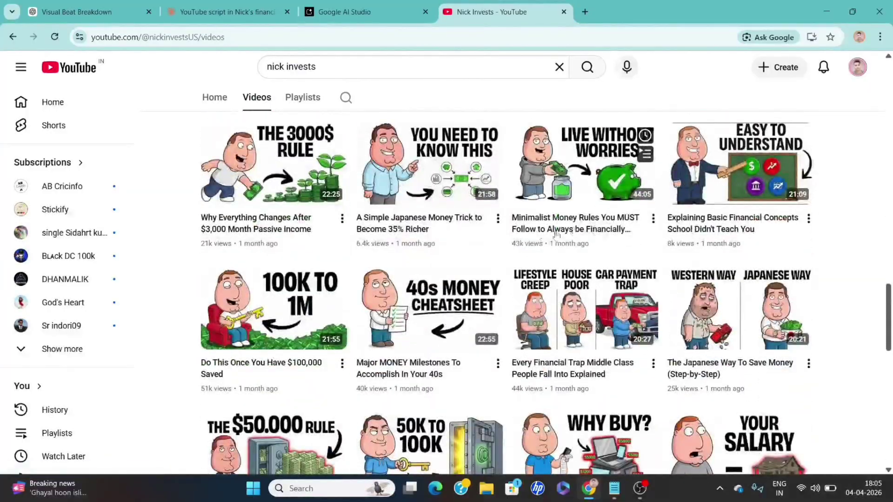
From the top of the page, screenshot the first two rows of video thumbnails.
key(Home)
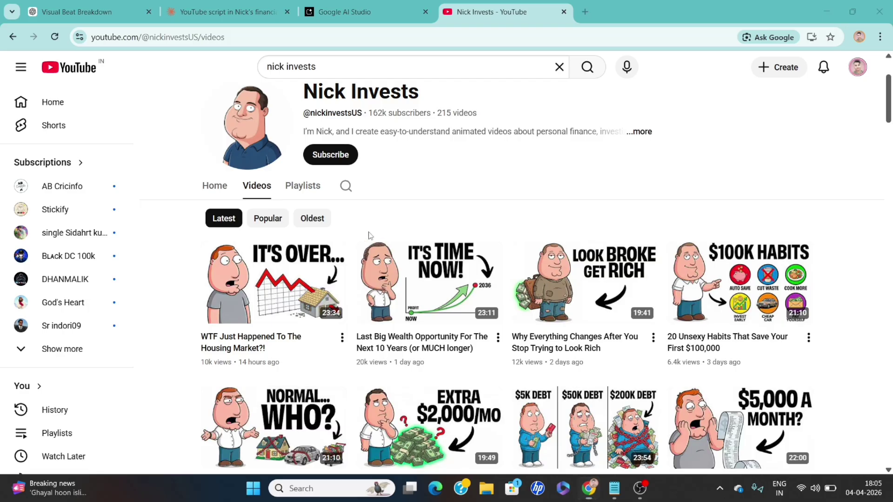
key(super+shift+s)
drag(175, 172, 831, 477)
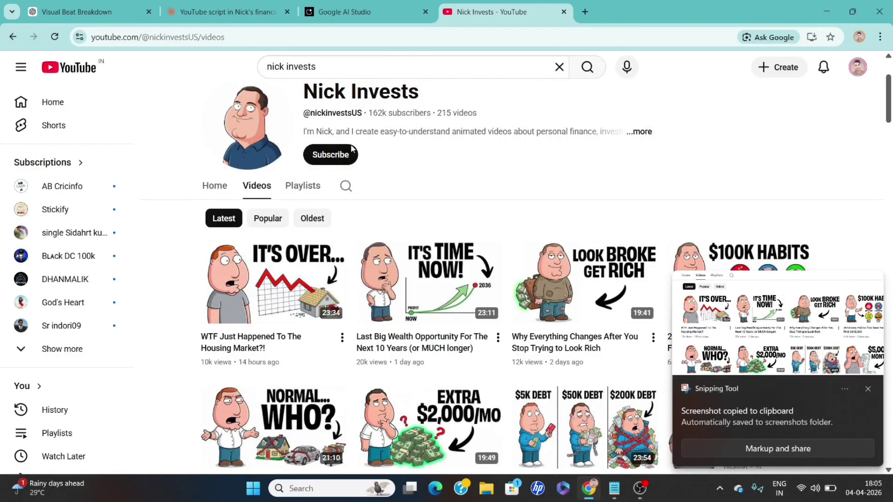
Open ChatGPT in a new browser tab.
click(587, 12)
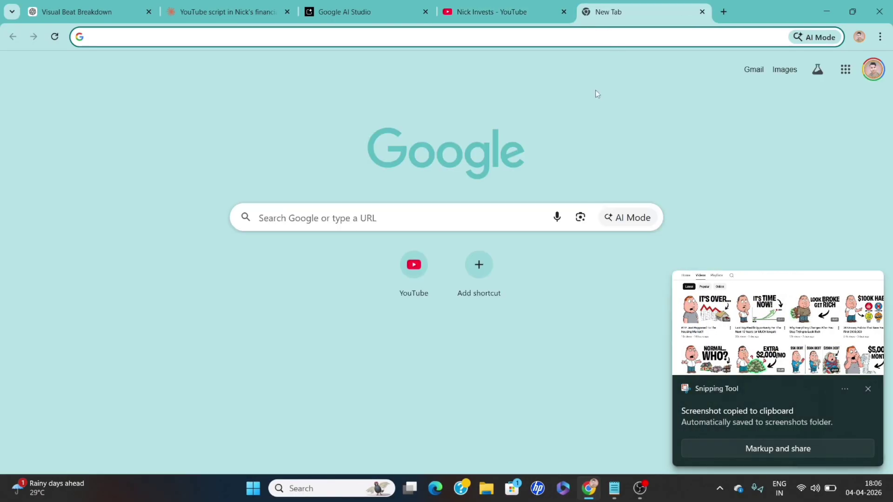
text(chatgpt.com)
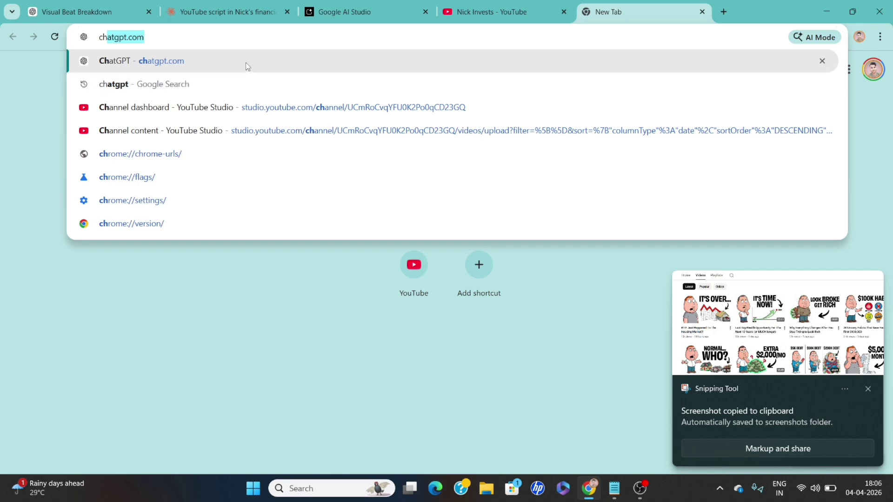
click(245, 61)
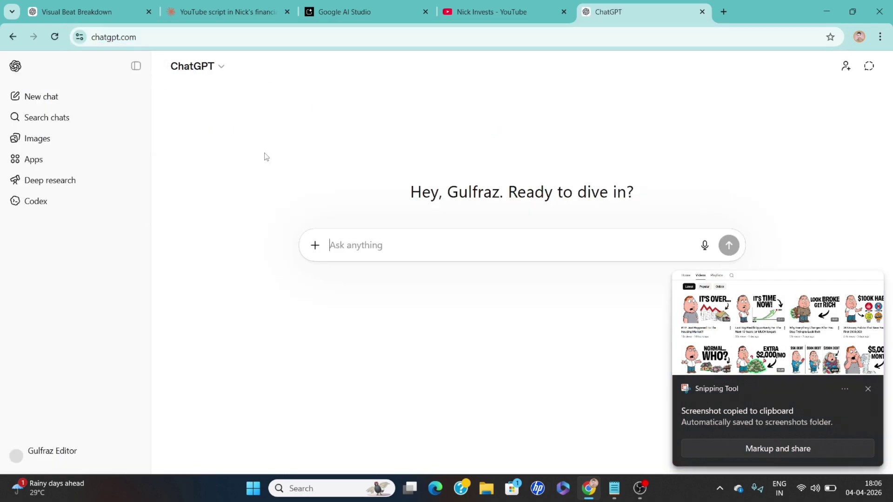
Attach the newest channel screenshot from the Gallery folder to the prompt.
click(315, 245)
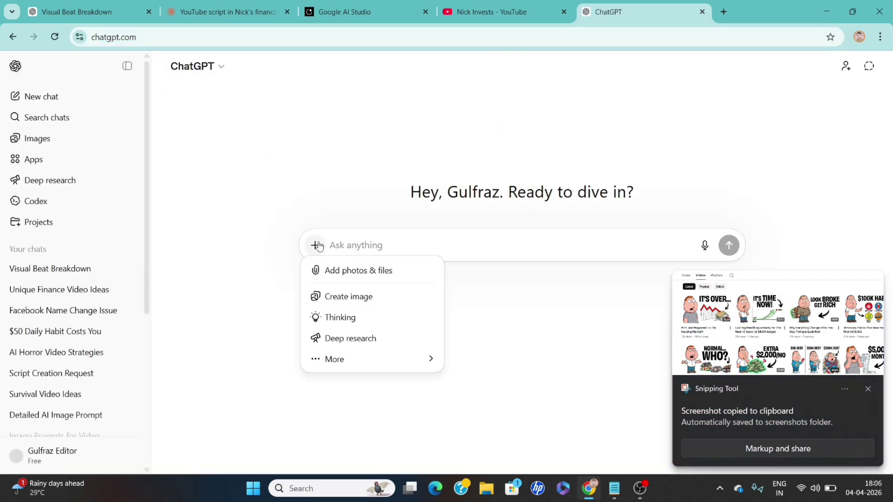
click(334, 272)
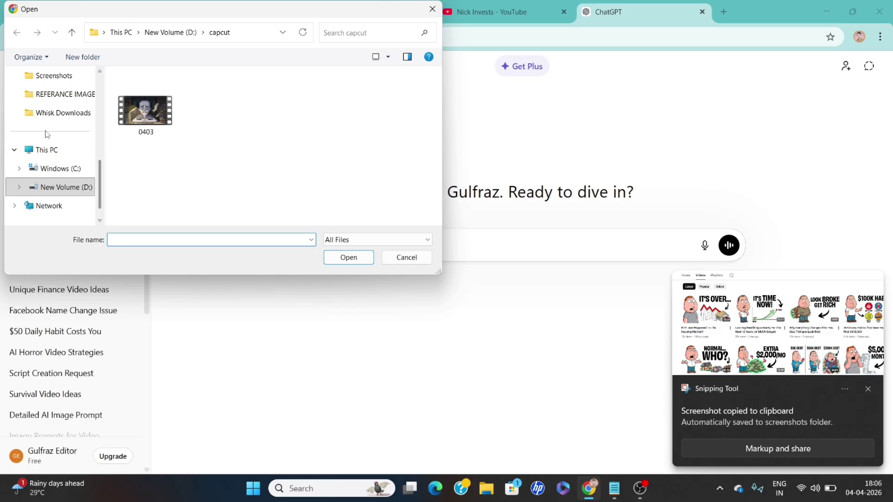
scroll(44, 149, up, 5)
click(46, 97)
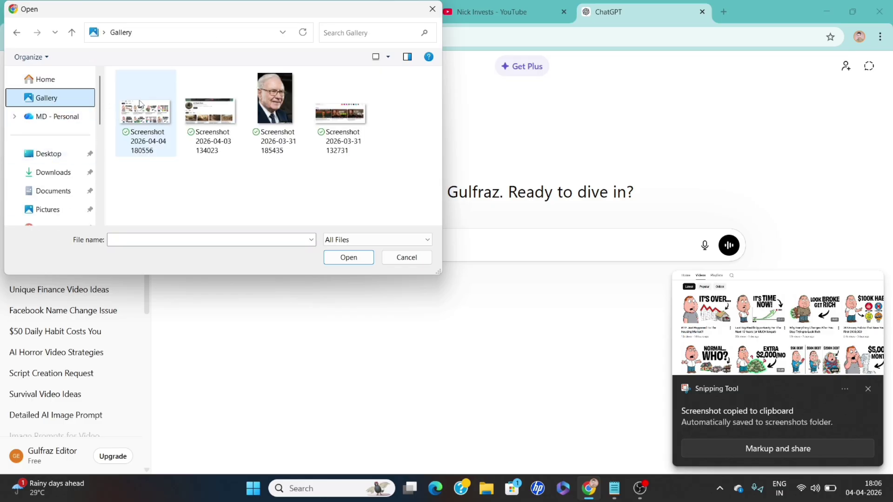
click(170, 117)
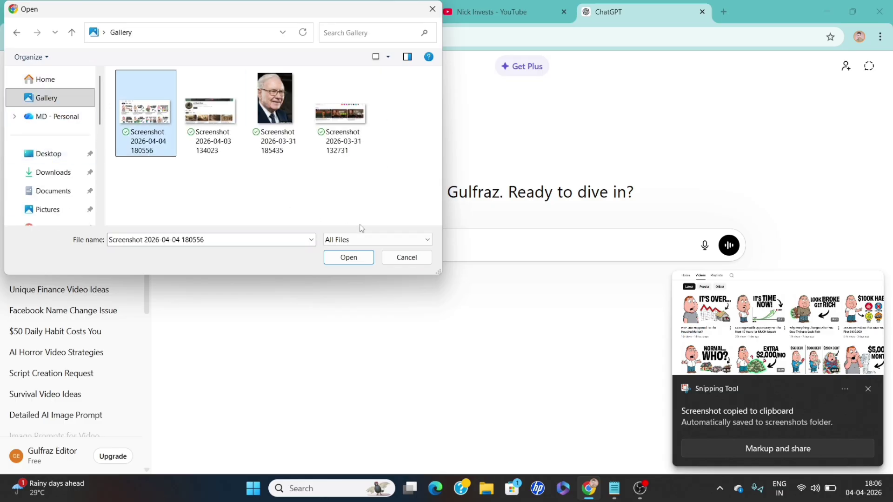
click(354, 256)
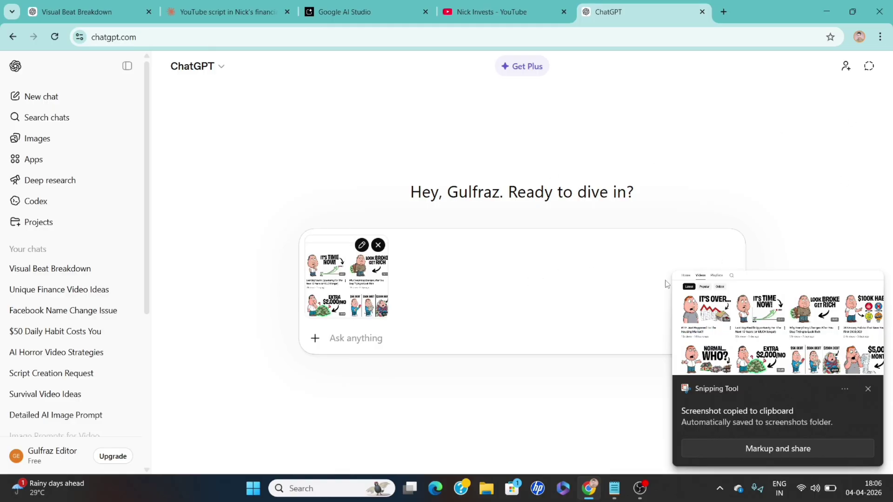
click(347, 345)
Ask 'give me 20 topic' and review the English list of topic ideas.
text(give me 20 topic)
key(Return)
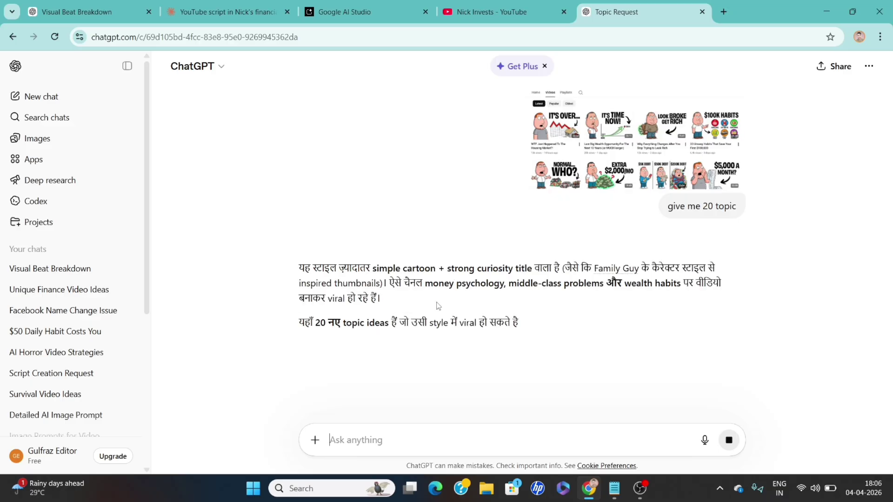
scroll(88, 168, down, 4)
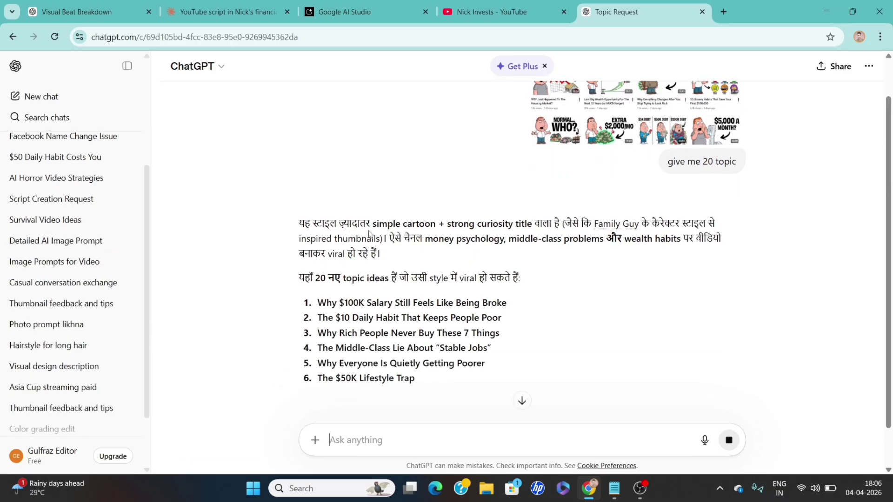
scroll(74, 168, up, 5)
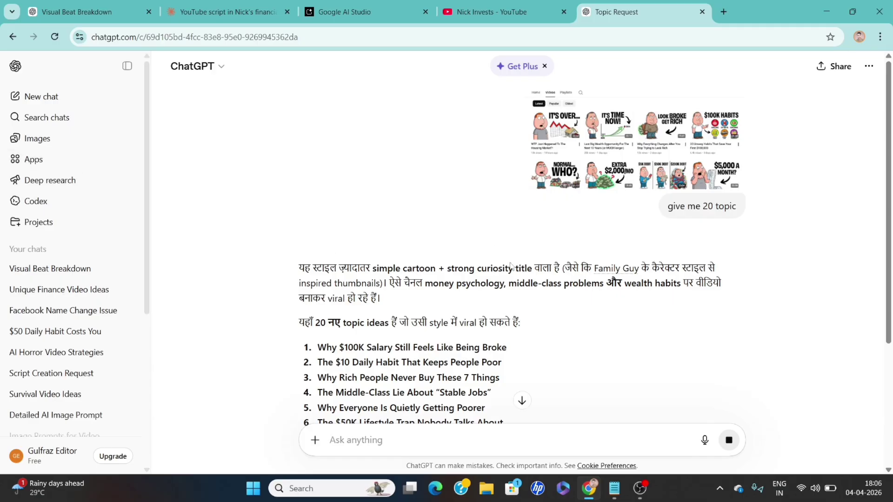
click(522, 401)
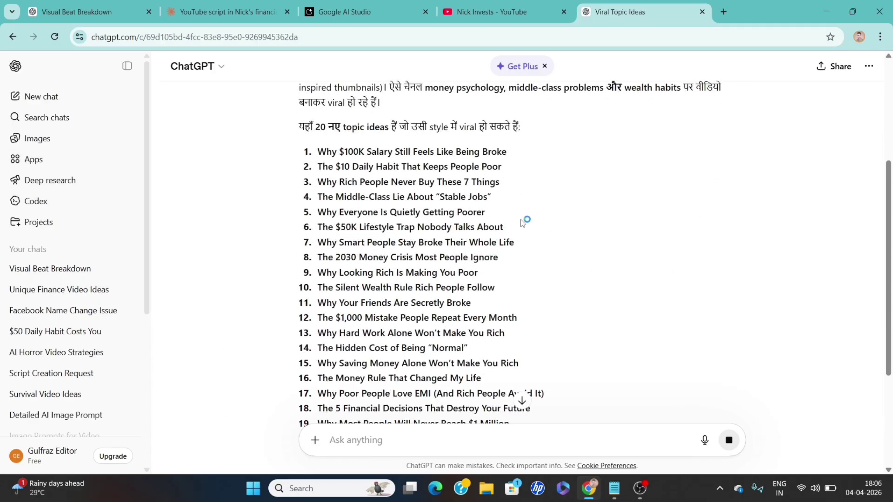
scroll(414, 252, down, 4)
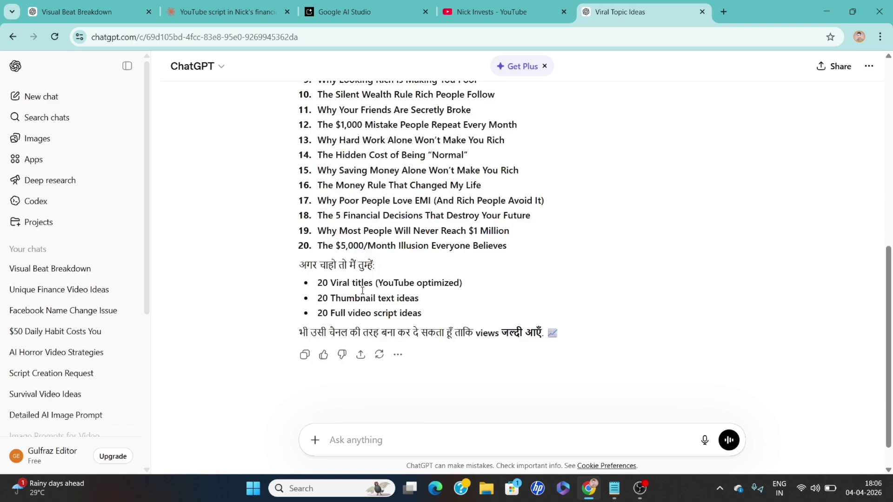
scroll(362, 291, up, 5)
drag(308, 188, 554, 374)
click(544, 292)
Request the topics in Hindi, review the Hindi list, then return to YouTube.
scroll(543, 292, up, 3)
scroll(285, 355, down, 8)
text(hindi)
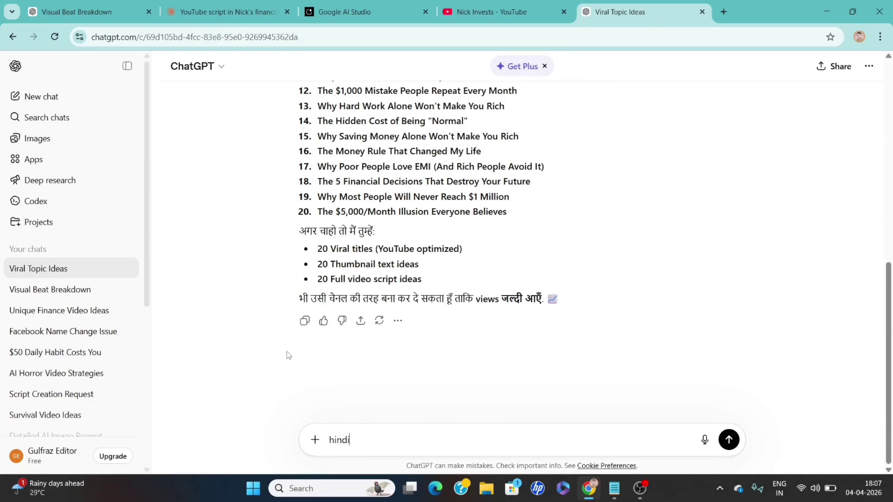
key(Return)
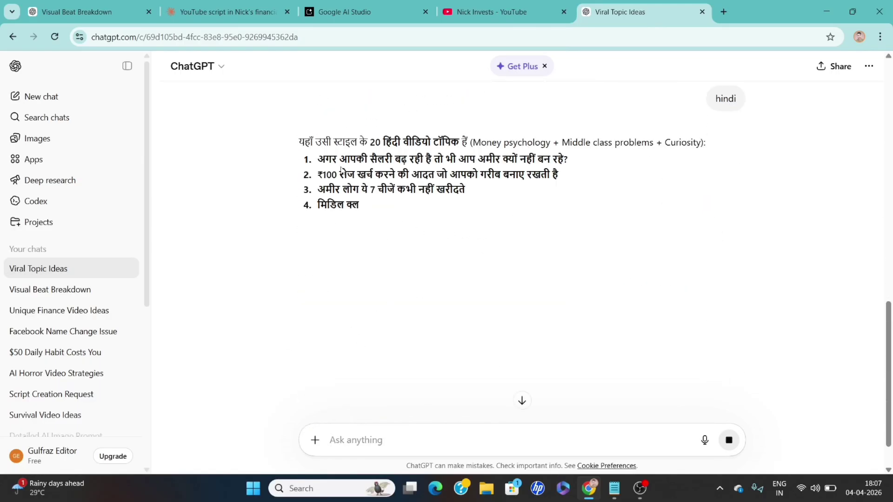
drag(326, 157, 465, 235)
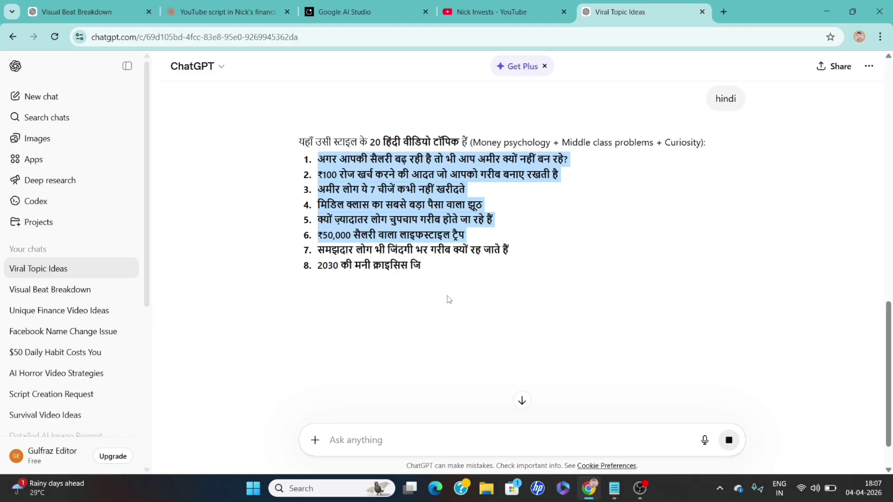
drag(449, 299, 533, 349)
click(559, 305)
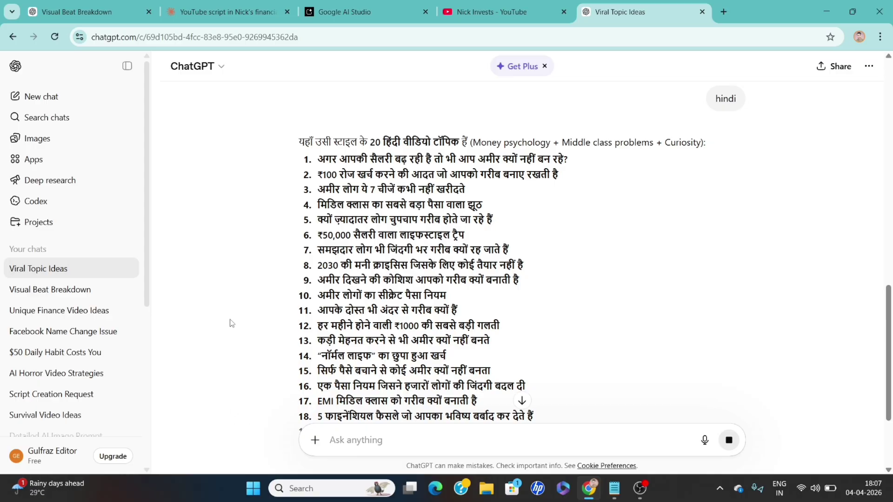
scroll(459, 327, up, 10)
click(484, 12)
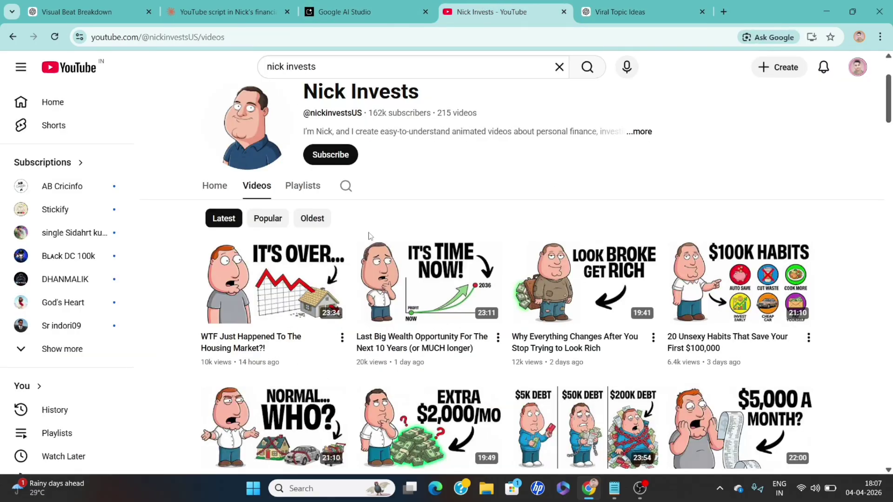
Close the old YouTube script chat tab and open Claude.ai from the search results.
click(650, 11)
scroll(521, 398, up, 5)
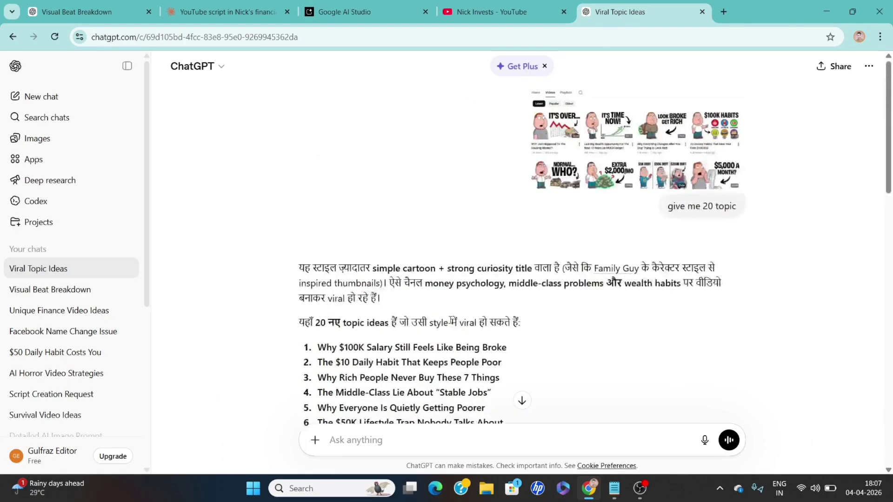
scroll(521, 399, down, 15)
scroll(482, 304, up, 15)
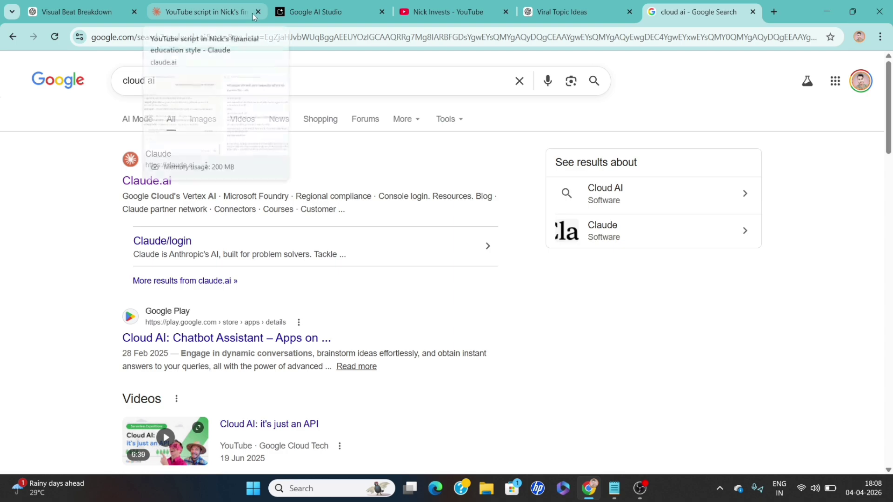
click(258, 12)
click(141, 185)
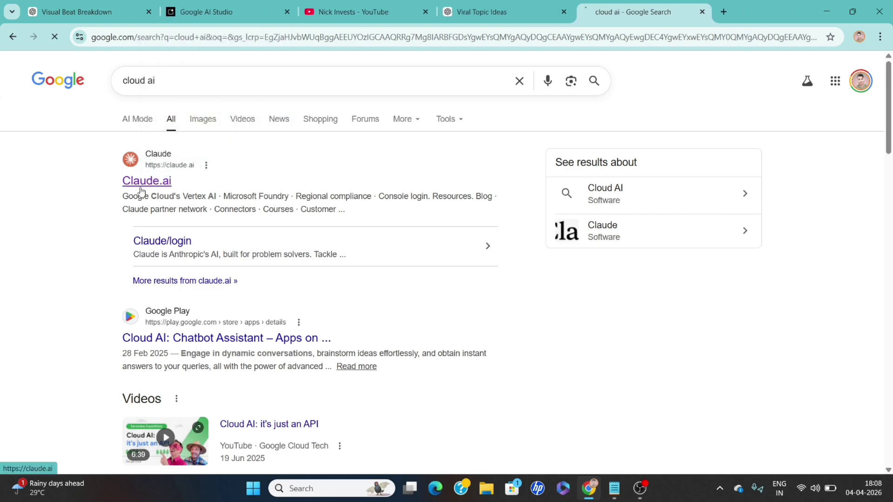
Close the Visual Beat Breakdown tab, paste the Nick-style script prompt into Claude, and send it.
click(152, 11)
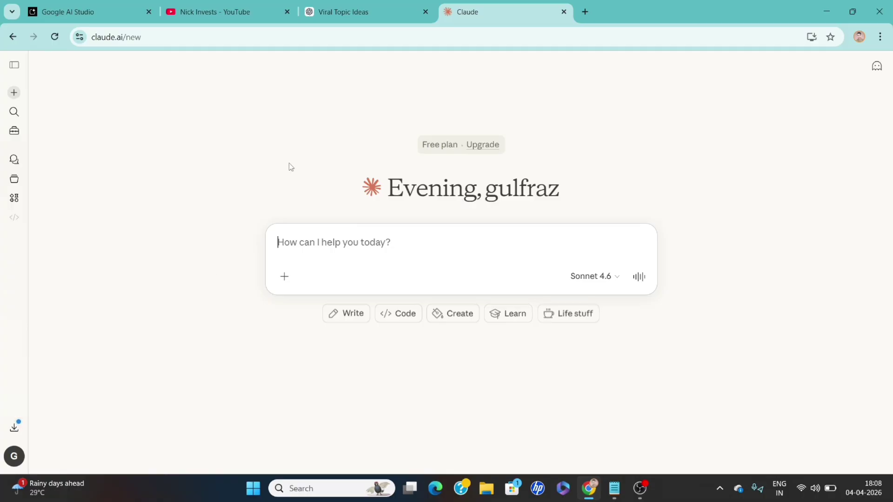
key(ctrl+v)
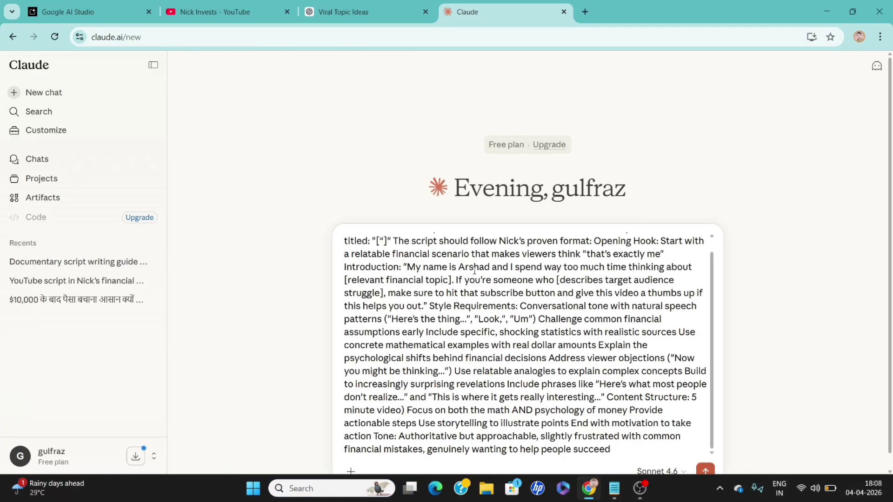
drag(494, 265, 491, 298)
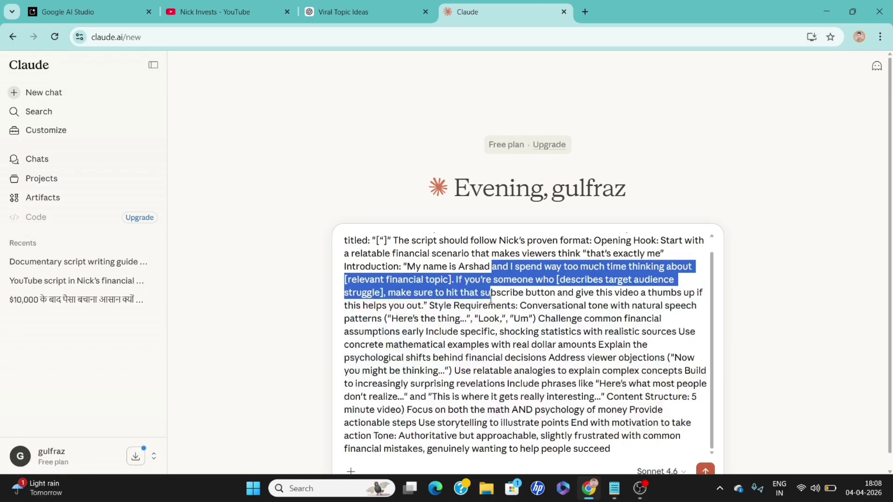
click(480, 266)
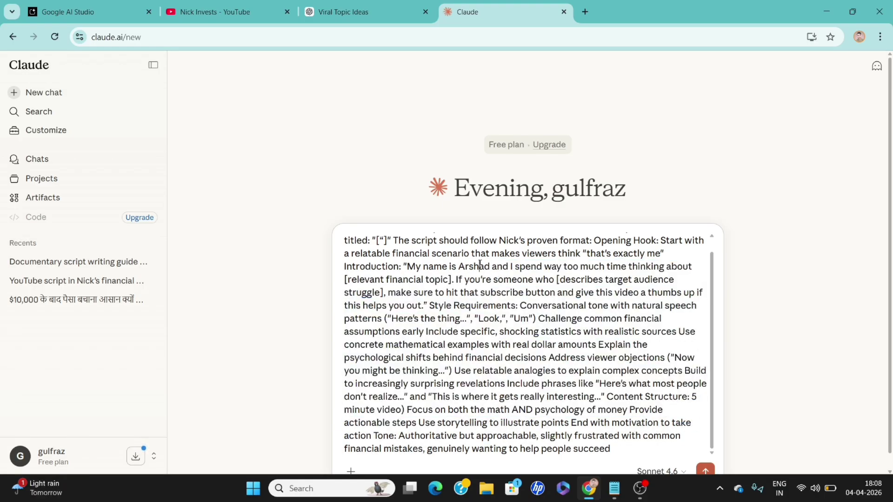
click(703, 470)
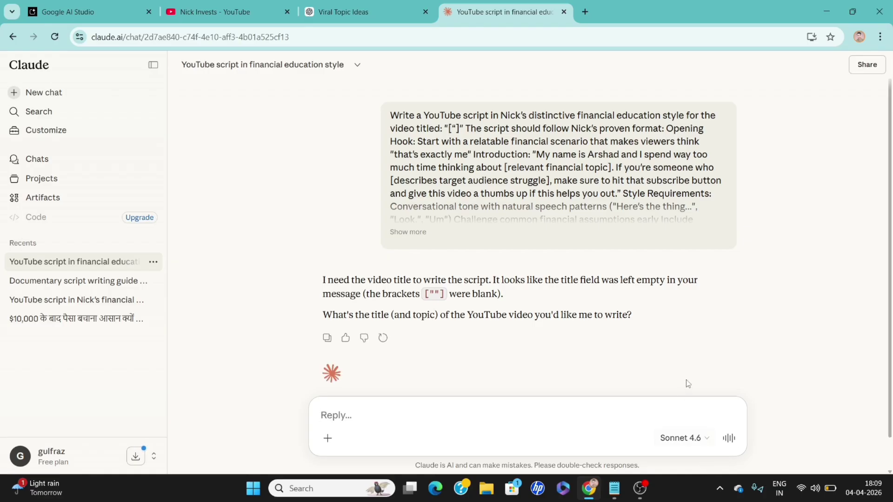
Copy topic 1, 'Why $100K Salary Still Feels Like Being Broke', into Claude's reply box.
click(346, 12)
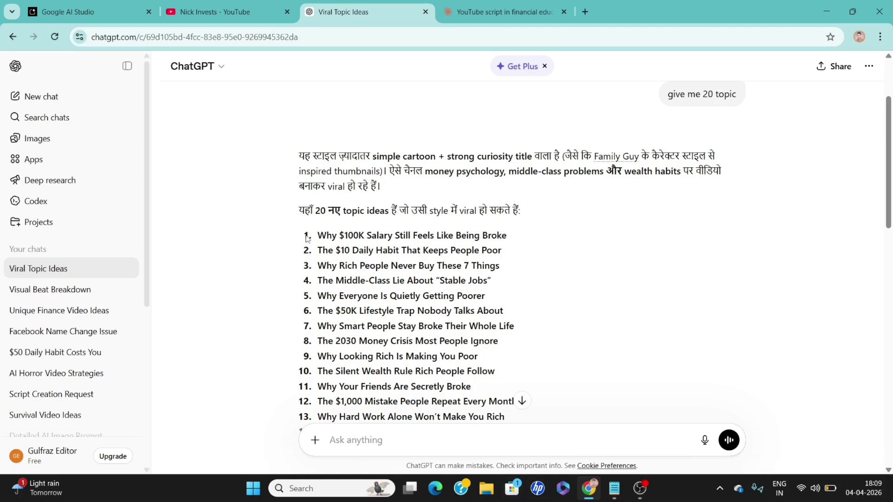
triple_click(502, 233)
key(ctrl+c)
right_click(502, 233)
key(Escape)
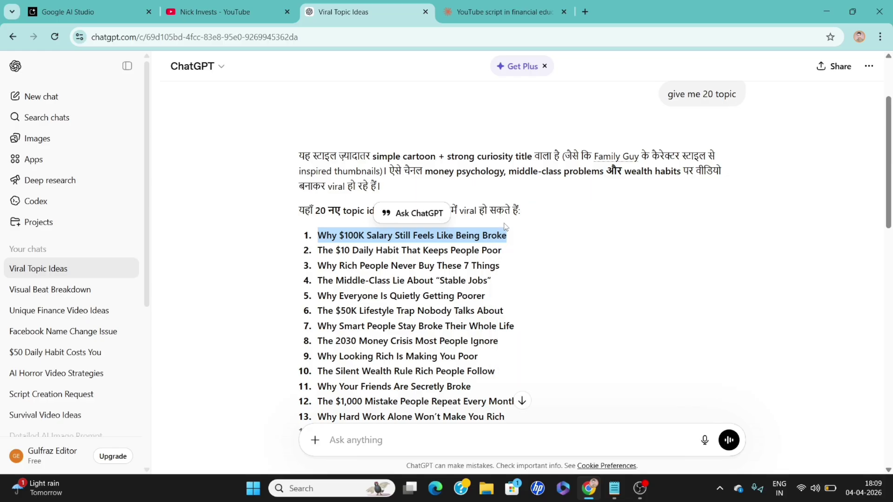
click(503, 11)
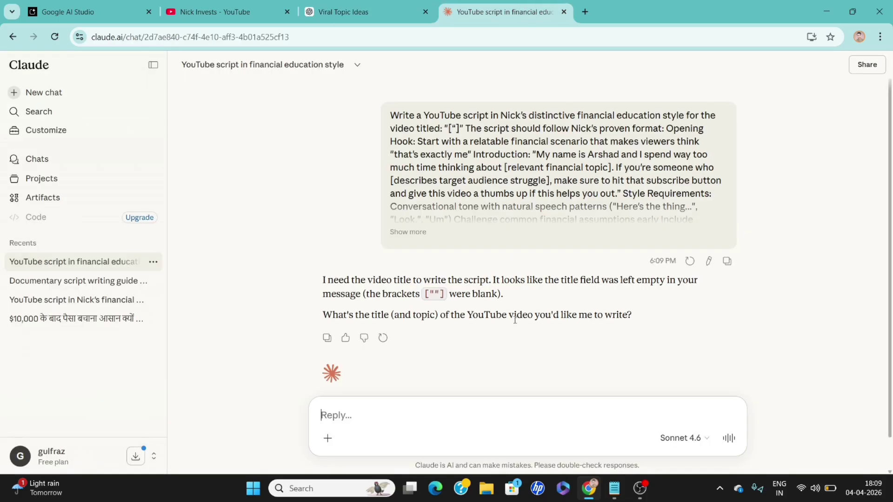
click(443, 410)
key(ctrl+v)
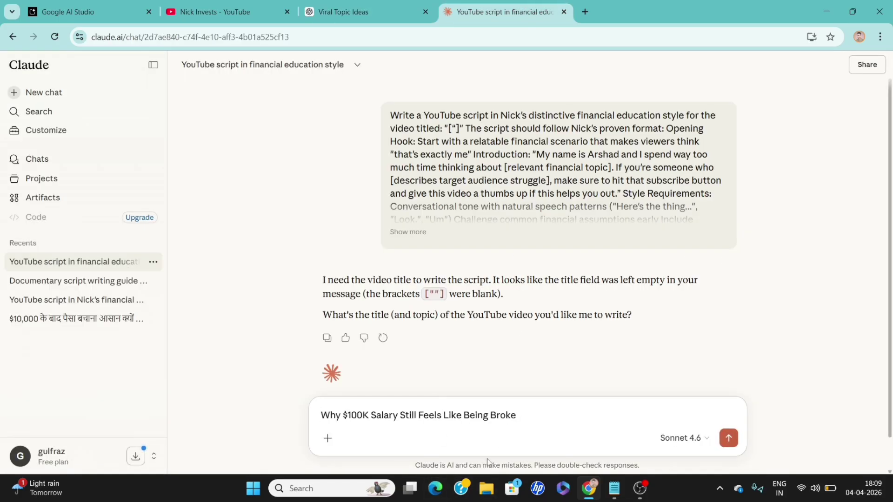
Add 'lenth 2 min' to the reply, send it, and scroll through Claude's script.
text(lenth 2 min)
key(Return)
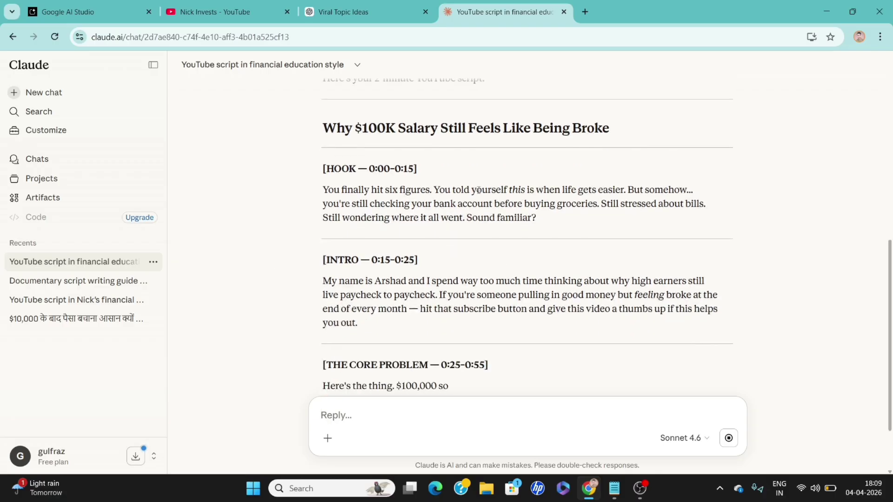
scroll(515, 241, up, 15)
scroll(521, 246, down, 10)
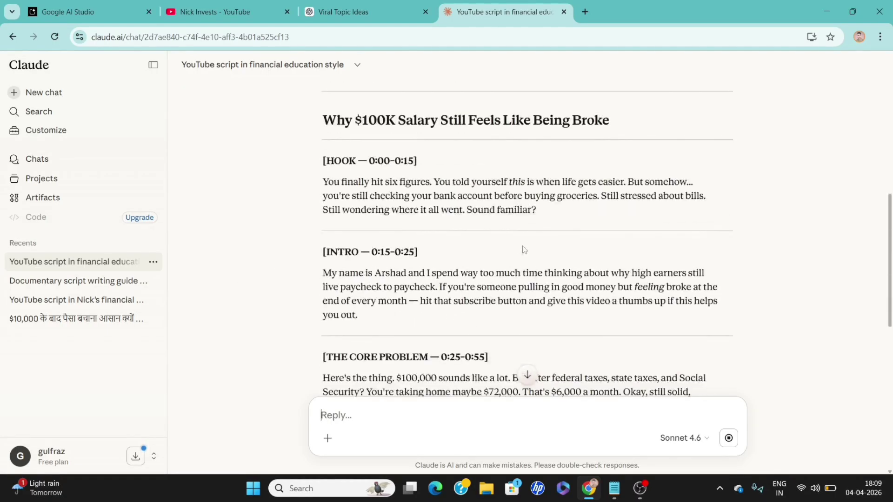
scroll(521, 238, down, 5)
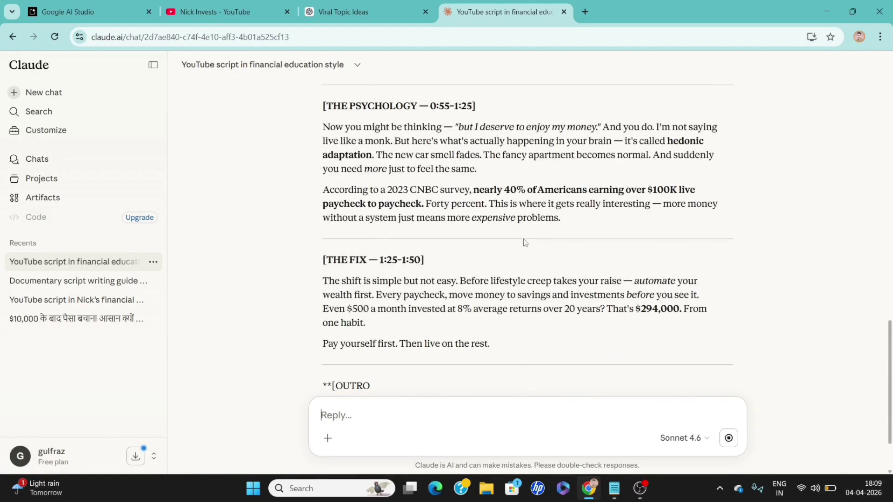
scroll(521, 237, down, 2)
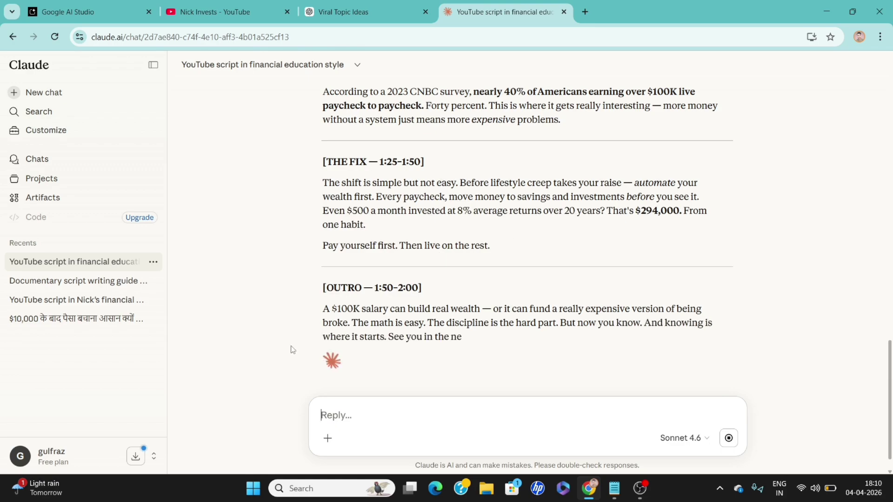
scroll(526, 272, down, 2)
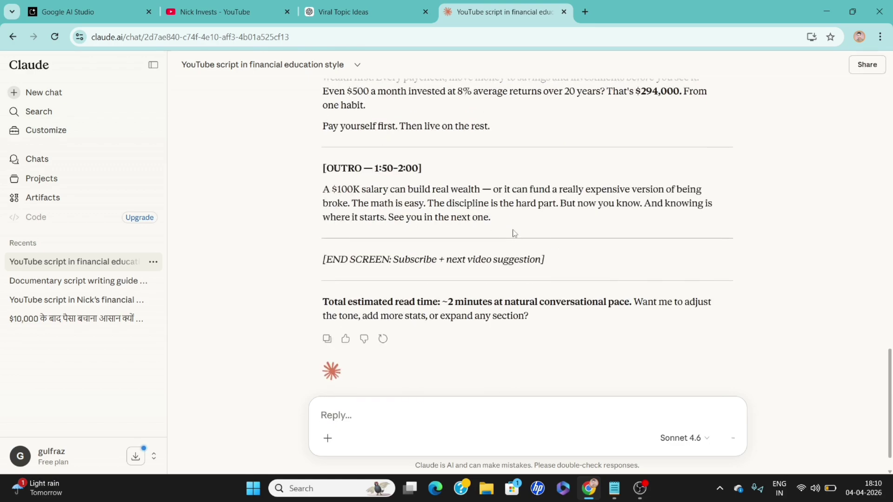
scroll(524, 255, up, 5)
scroll(521, 247, up, 4)
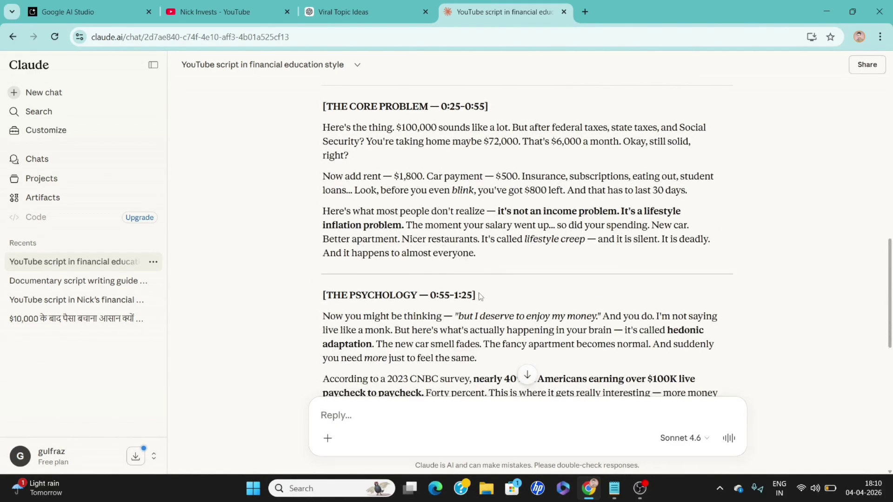
Select the PSYCHOLOGY and CORE PROBLEM section headings to check their timings.
drag(480, 296, 316, 257)
drag(487, 104, 322, 106)
scroll(580, 200, up, 5)
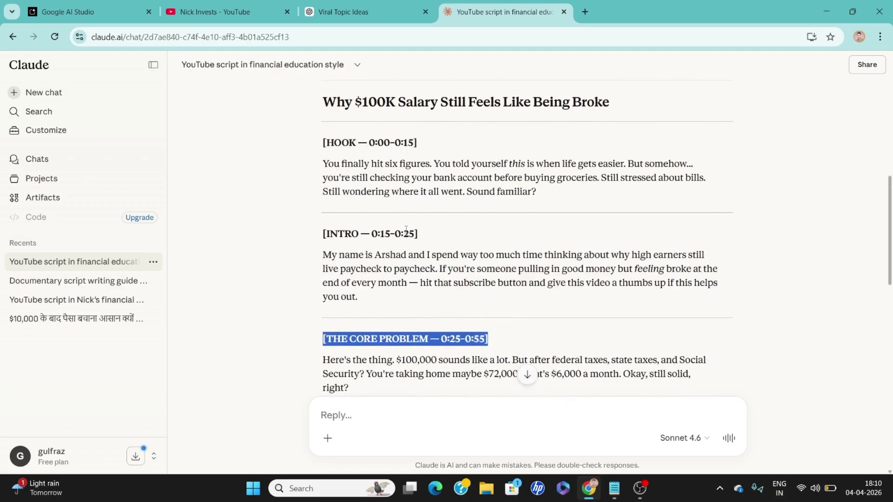
drag(422, 235, 303, 233)
scroll(512, 325, down, 15)
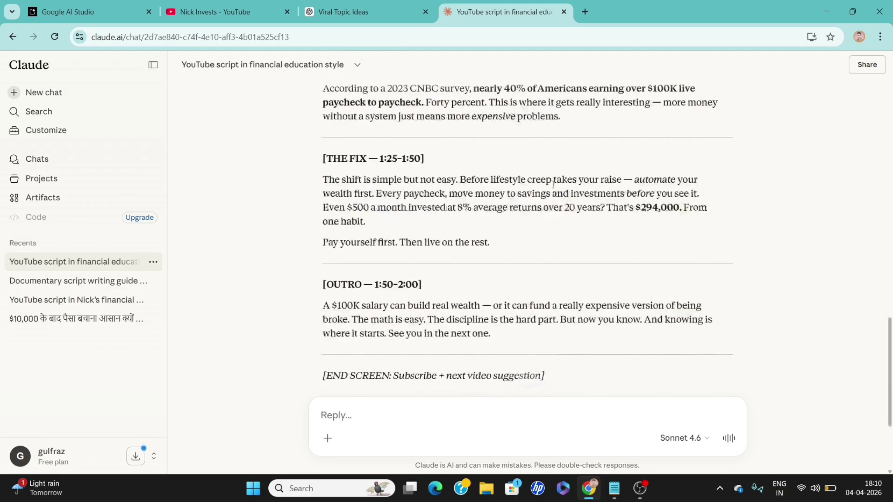
Send 'only narration' and review the clean script through 'See you in the next one.'.
text(only narration')
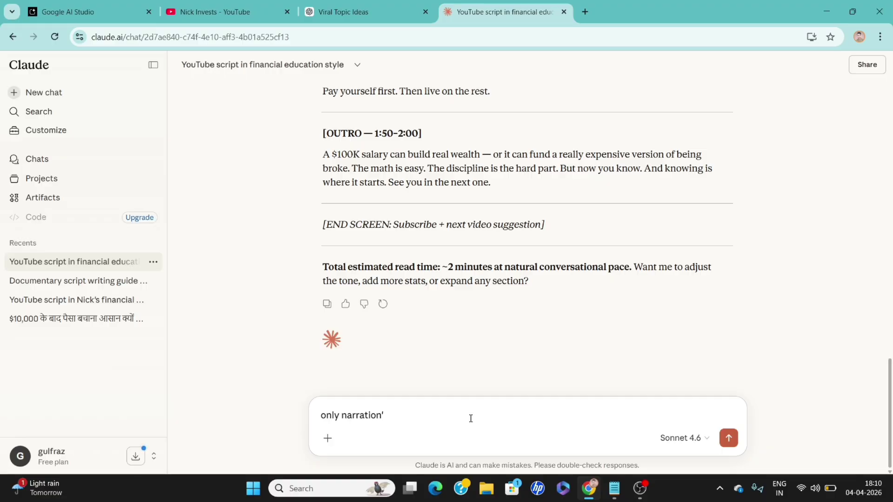
key(Return)
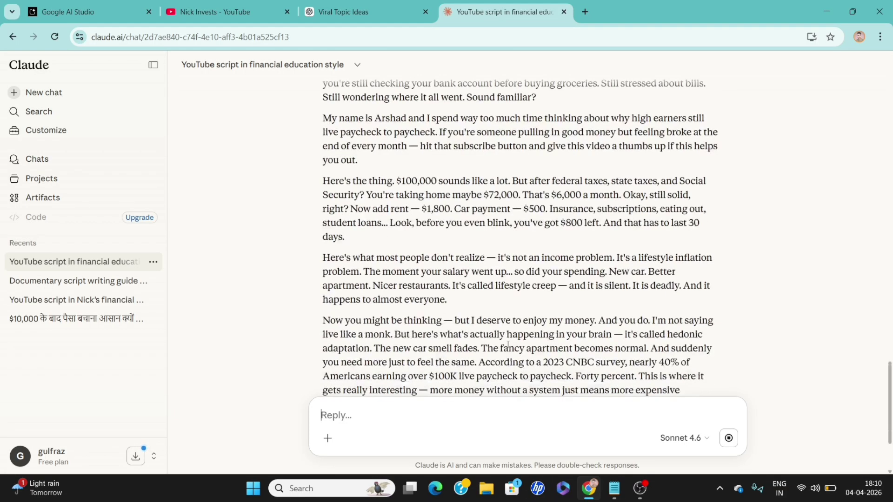
scroll(509, 348, up, 15)
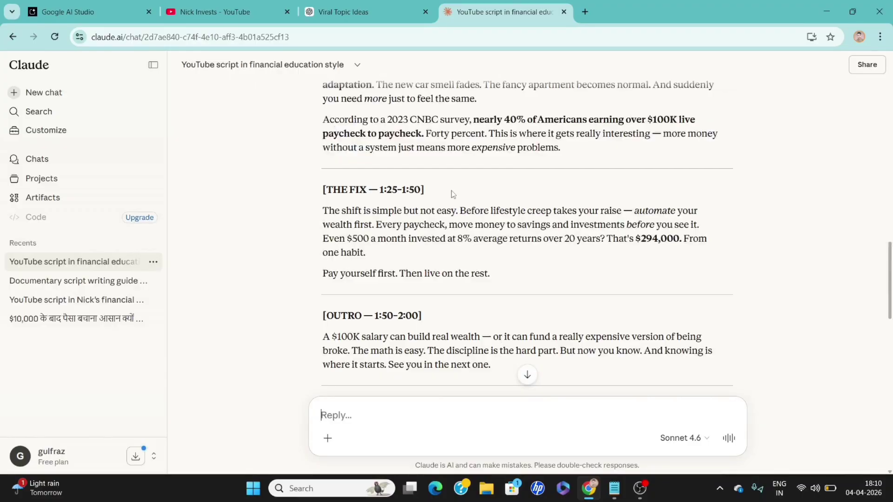
scroll(452, 194, up, 10)
scroll(453, 194, down, 4)
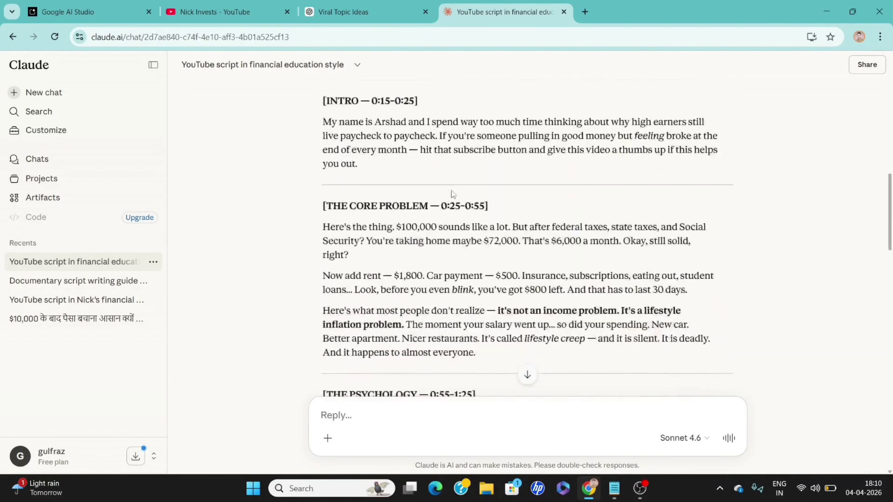
scroll(452, 194, down, 1)
drag(505, 183, 393, 182)
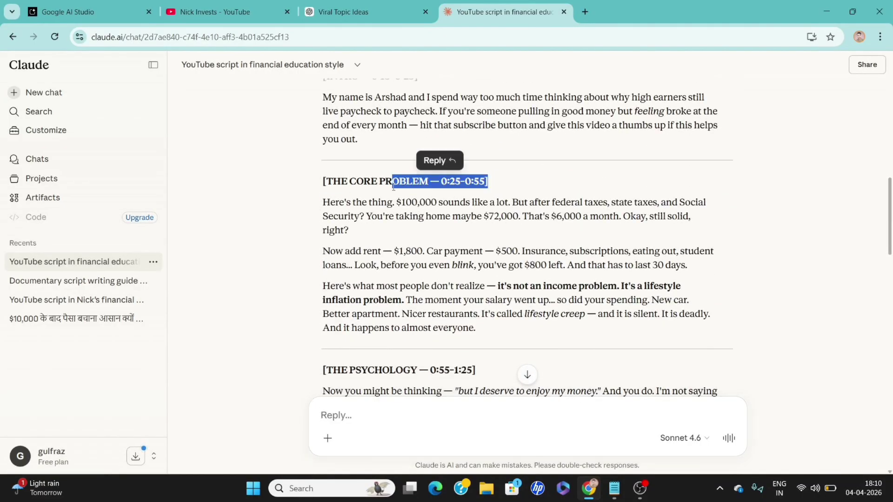
scroll(467, 299, down, 20)
scroll(468, 299, down, 5)
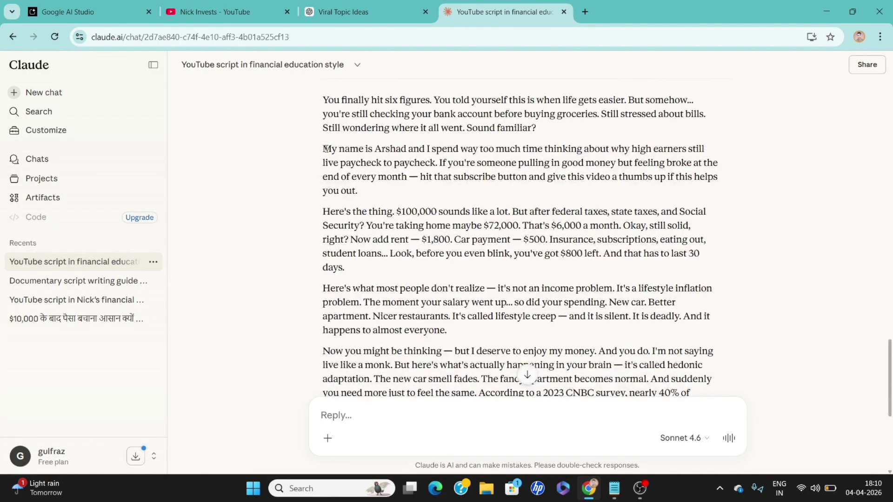
drag(414, 152, 373, 146)
click(387, 145)
scroll(451, 208, down, 6)
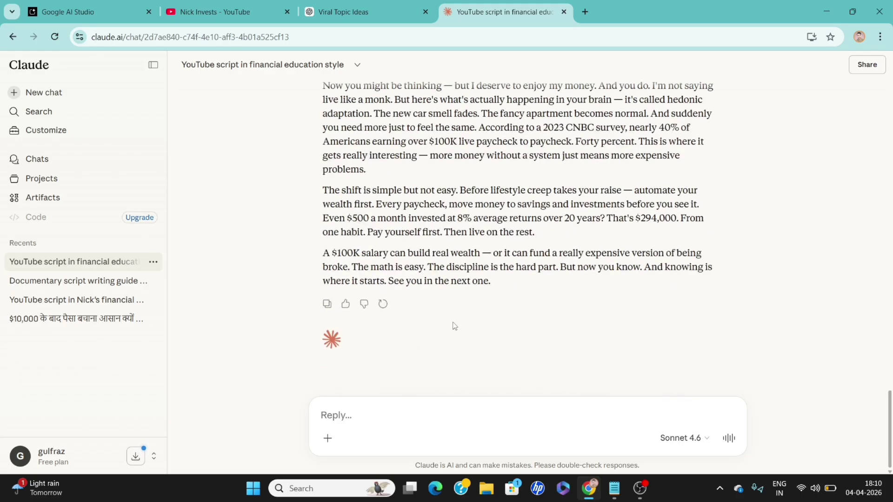
Copy the first Hindi topic title from ChatGPT, send it to Claude, then return to YouTube.
click(347, 3)
scroll(354, 307, down, 11)
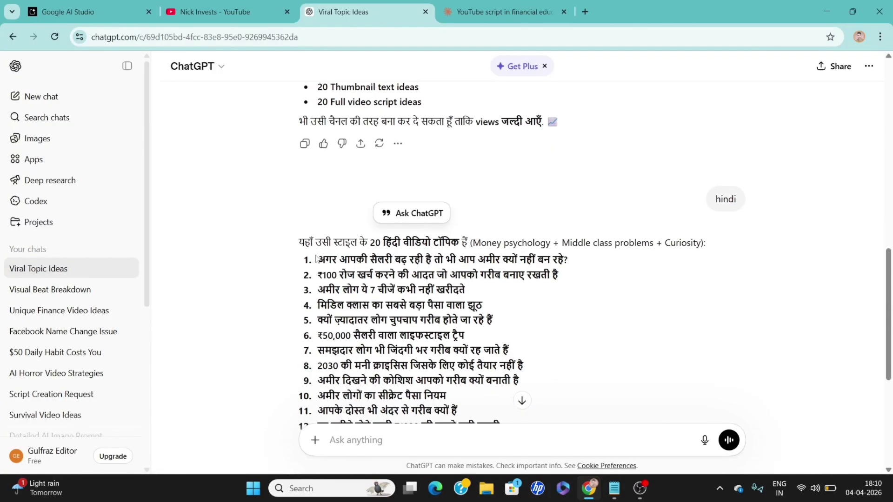
triple_click(316, 259)
key(ctrl+c)
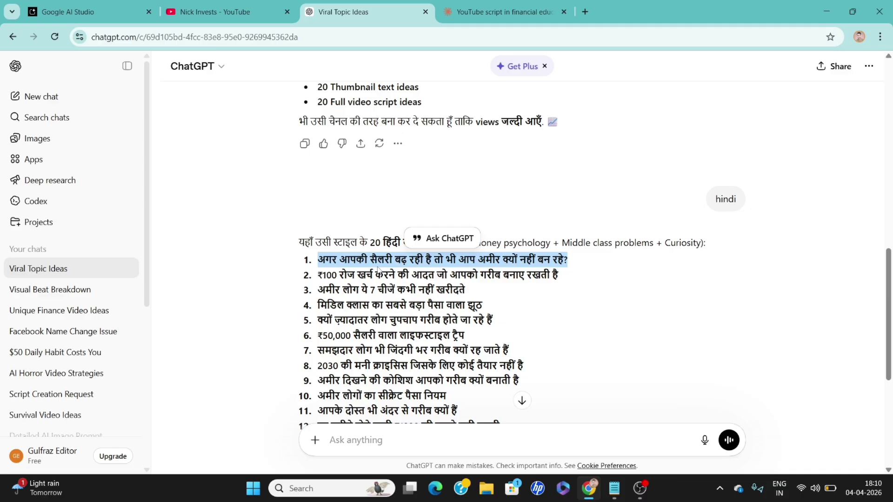
key(ctrl+Tab)
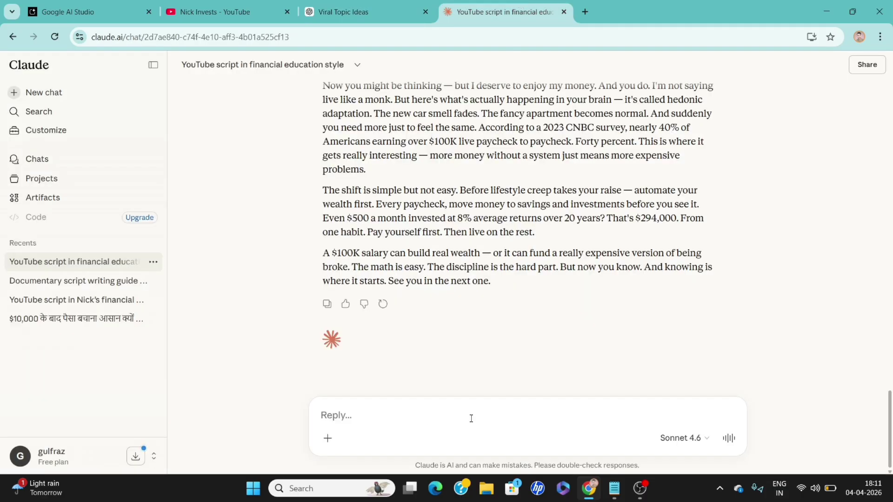
key(ctrl+v)
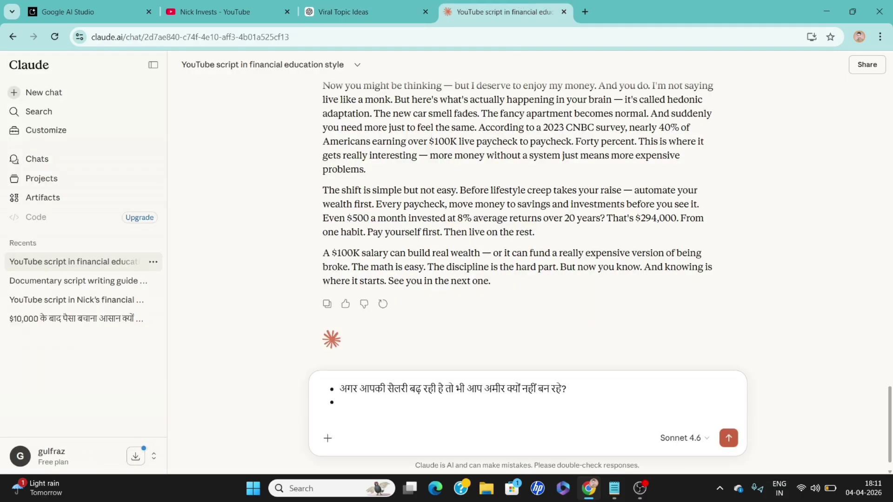
click(728, 439)
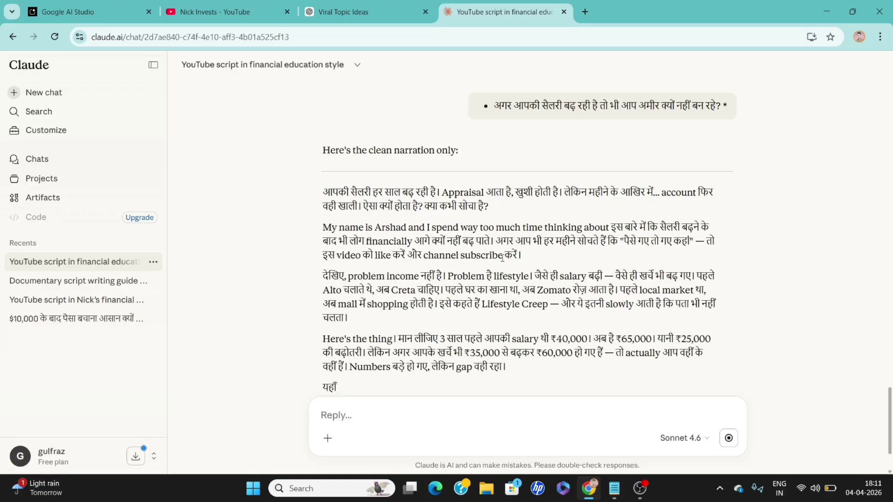
click(222, 5)
mouse_move(296, 295)
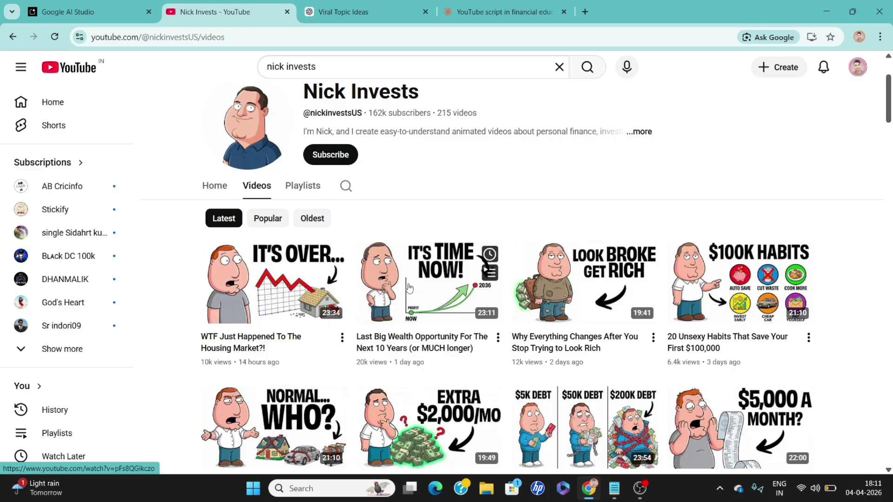
mouse_move(459, 292)
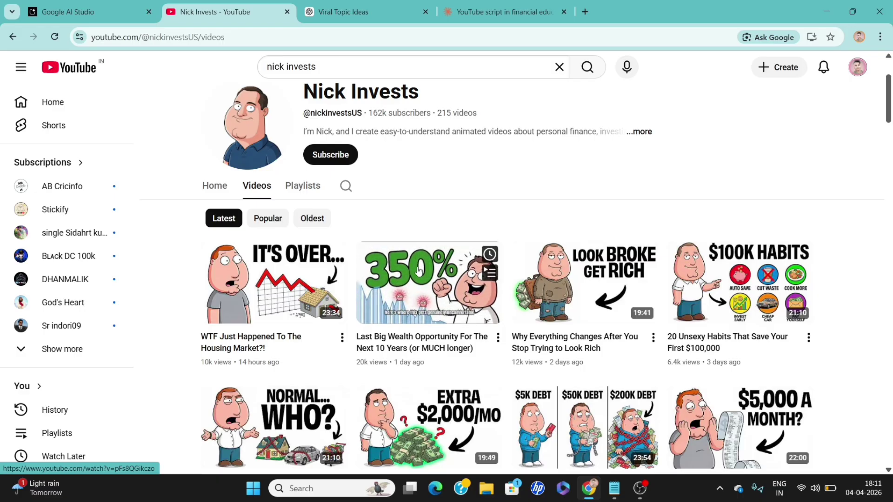
mouse_move(568, 296)
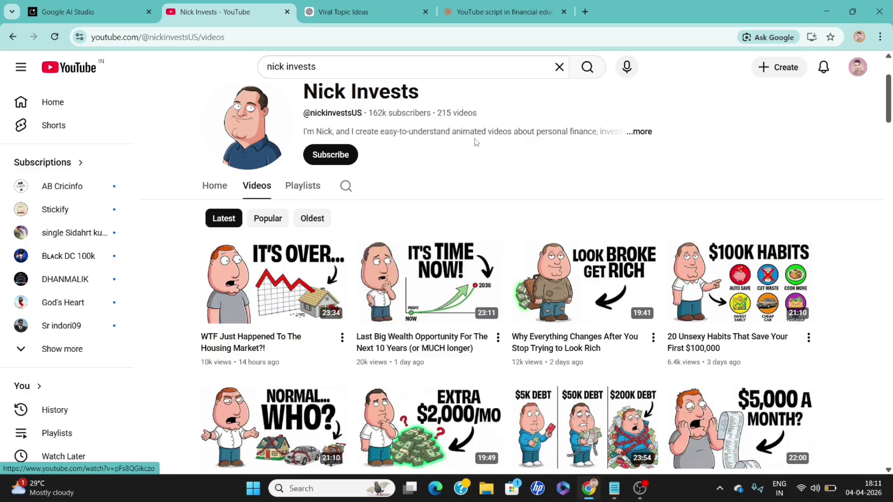
Open the allvoicelab.com login page from the 'all voice lab' Google results.
click(477, 13)
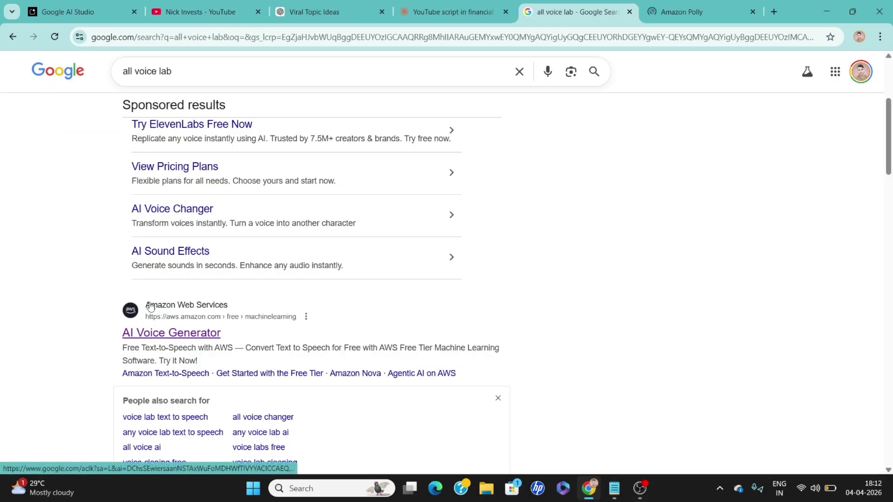
scroll(148, 302, down, 5)
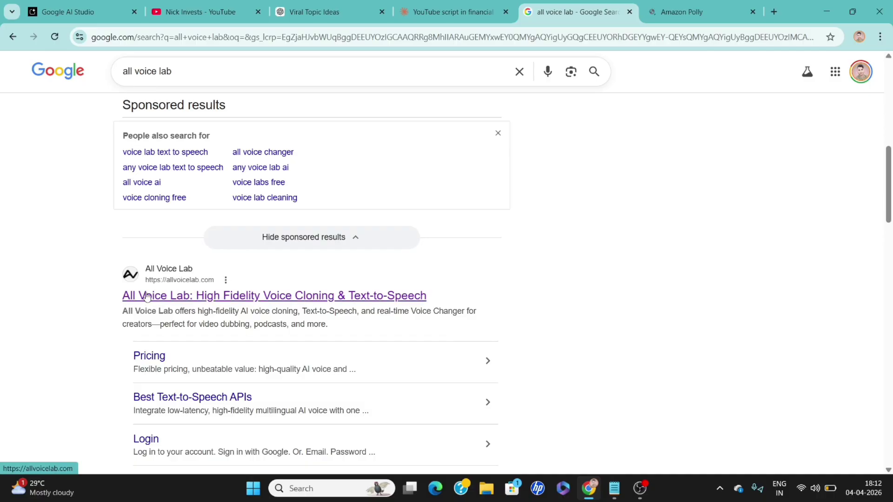
click(194, 273)
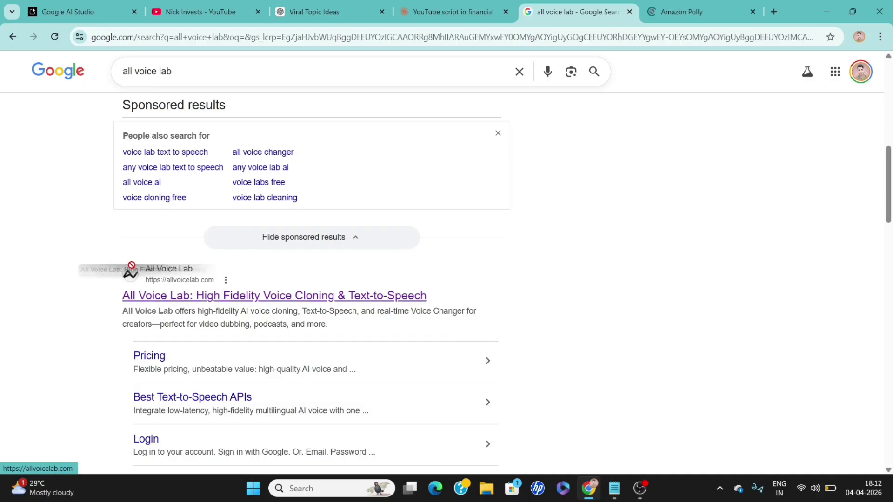
click(52, 428)
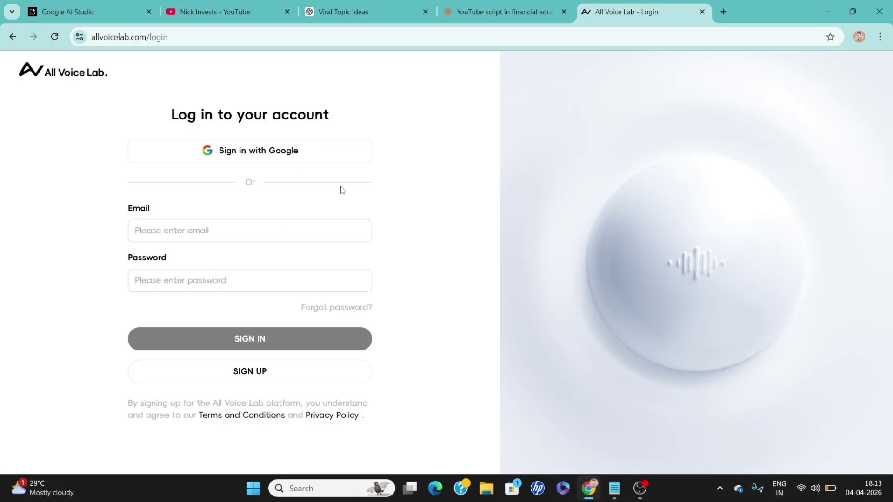
Copy the disposable email address from Temp Mail and return to the login page.
click(723, 12)
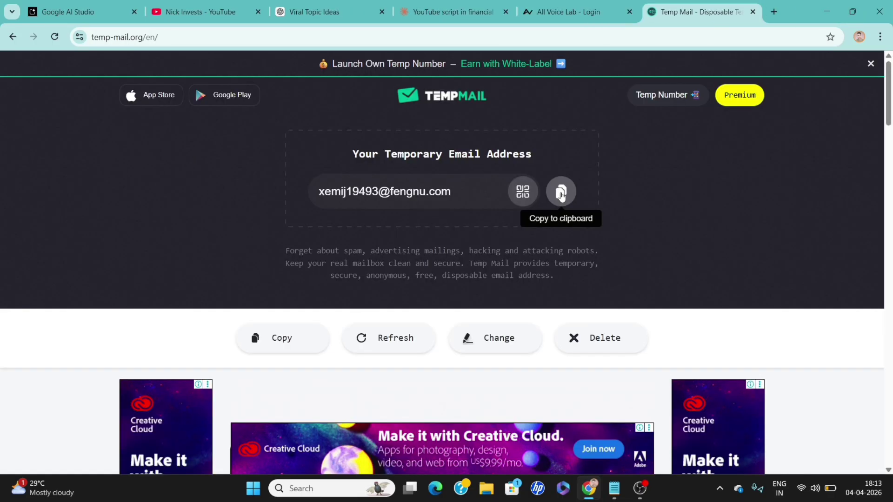
click(562, 191)
click(583, 13)
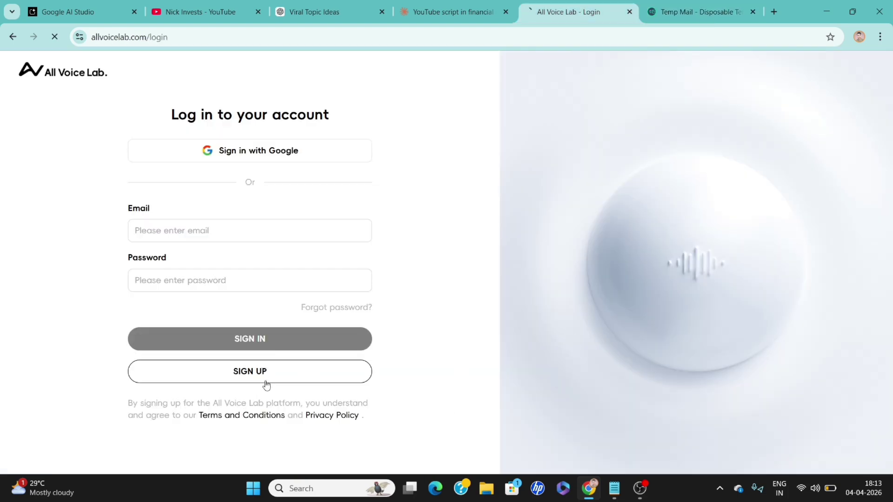
Sign up with the pasted disposable email, request a verification code, and solve the slider captcha.
click(266, 384)
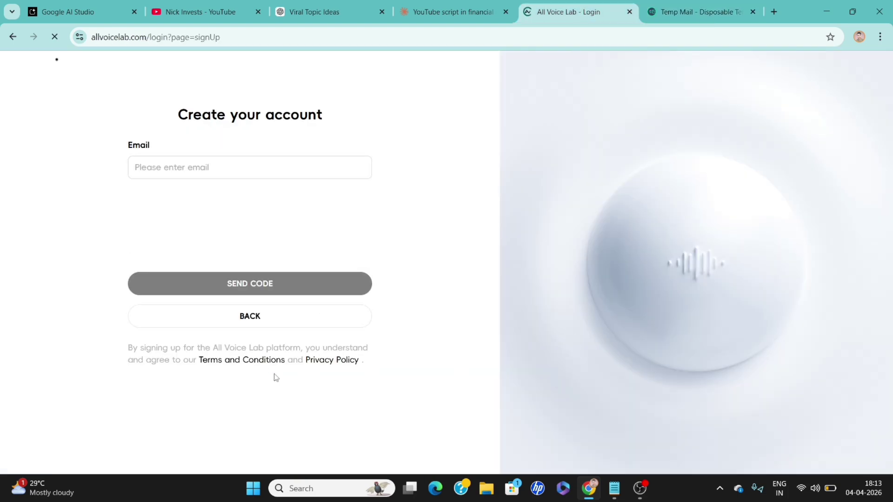
click(221, 168)
key(ctrl+v)
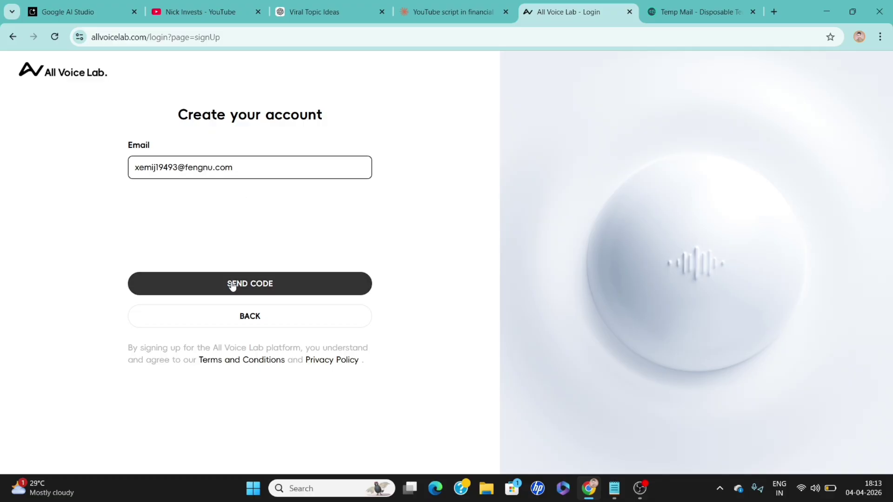
click(232, 286)
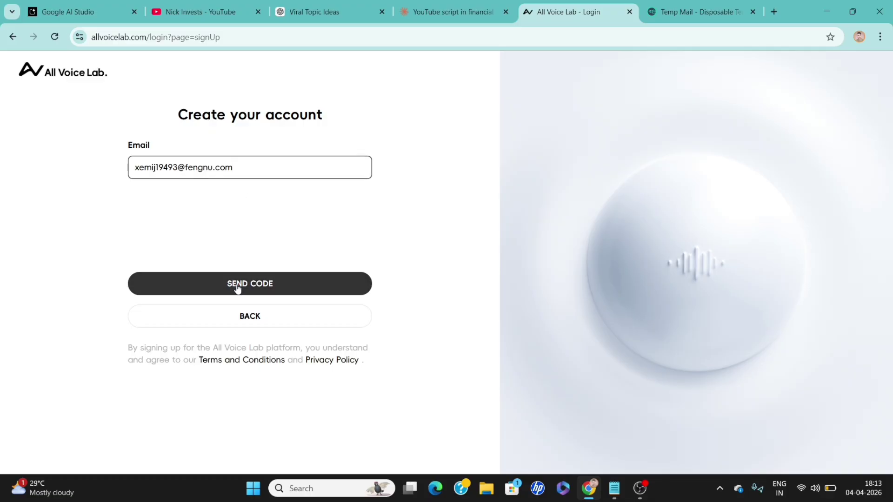
click(296, 292)
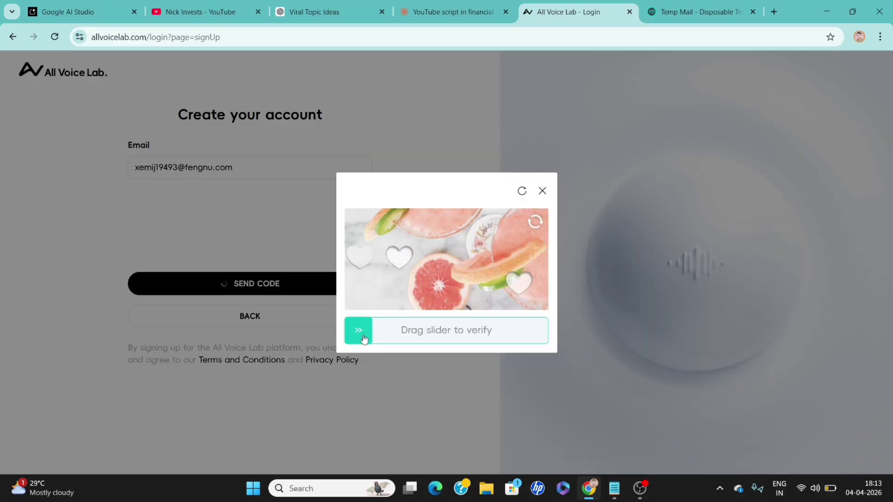
drag(355, 334, 390, 350)
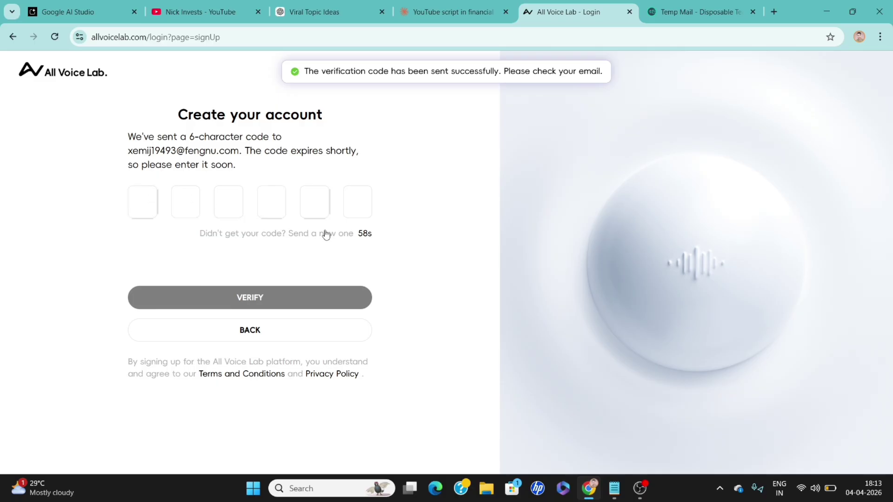
Refresh the Temp Mail inbox and open the All Voice Lab verification code email.
click(698, 13)
click(393, 338)
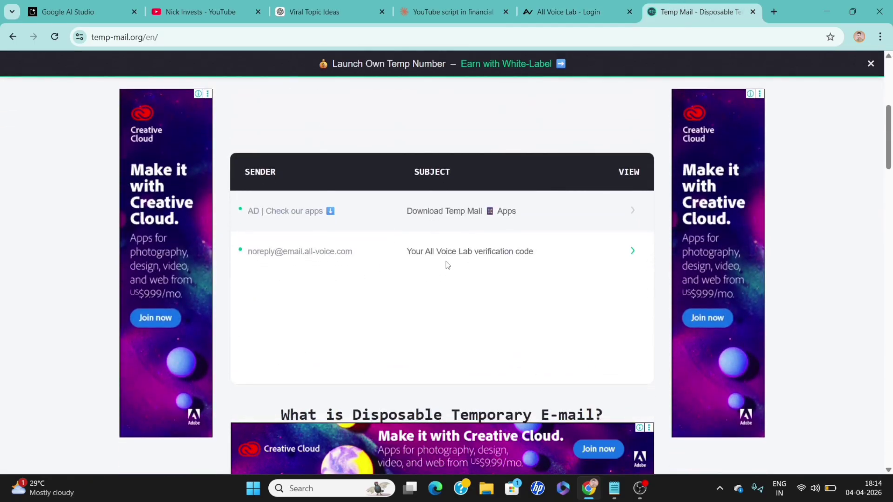
click(446, 253)
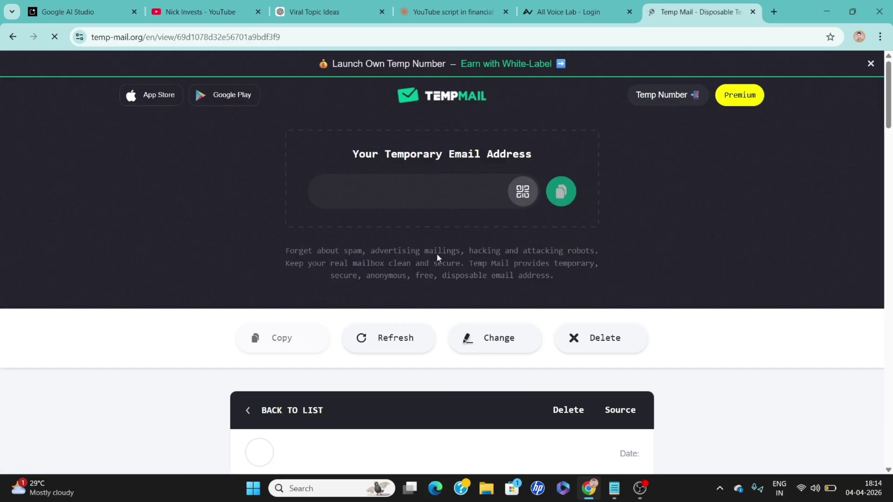
scroll(465, 269, down, 8)
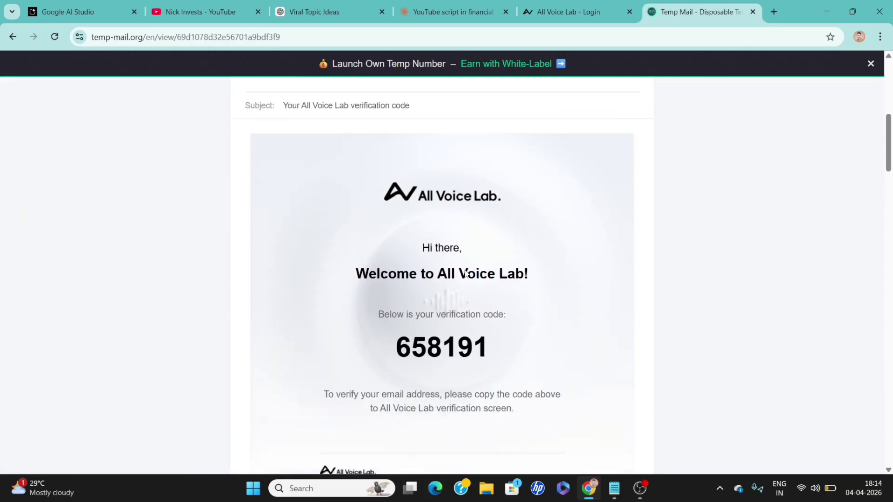
scroll(414, 349, up, 1)
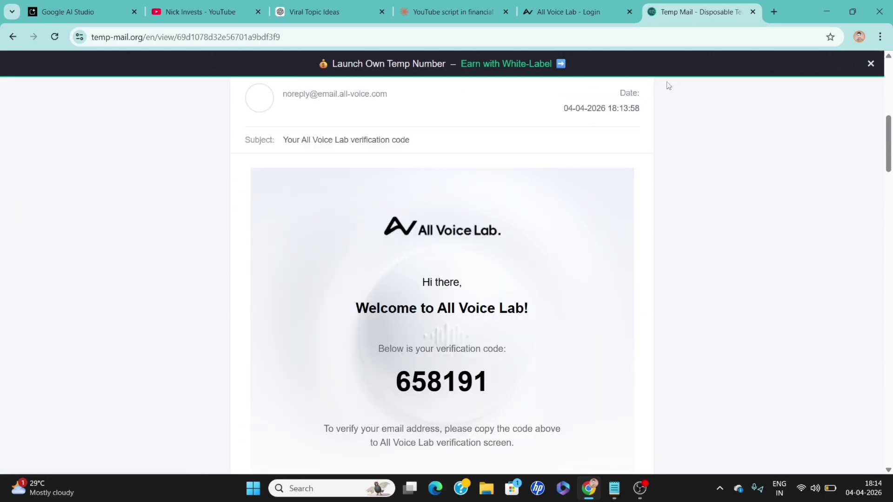
Enter the emailed verification code in All Voice Lab and submit it.
click(563, 12)
click(147, 201)
key(Num_Lock)
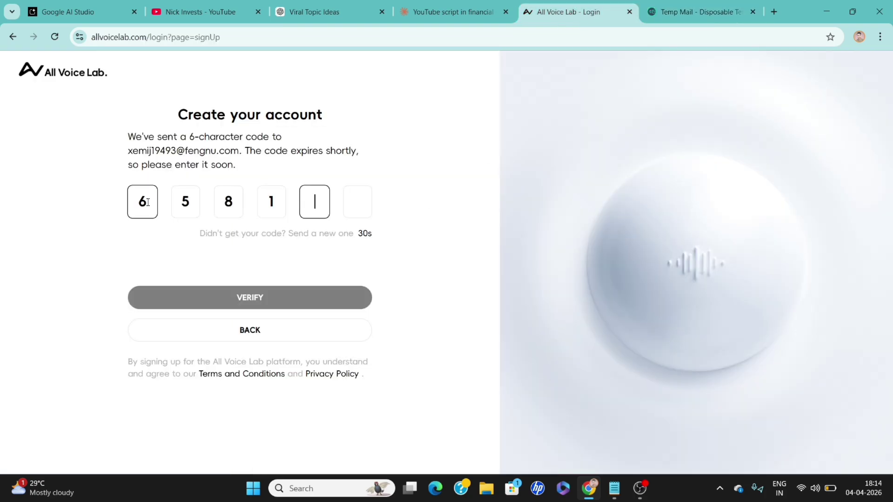
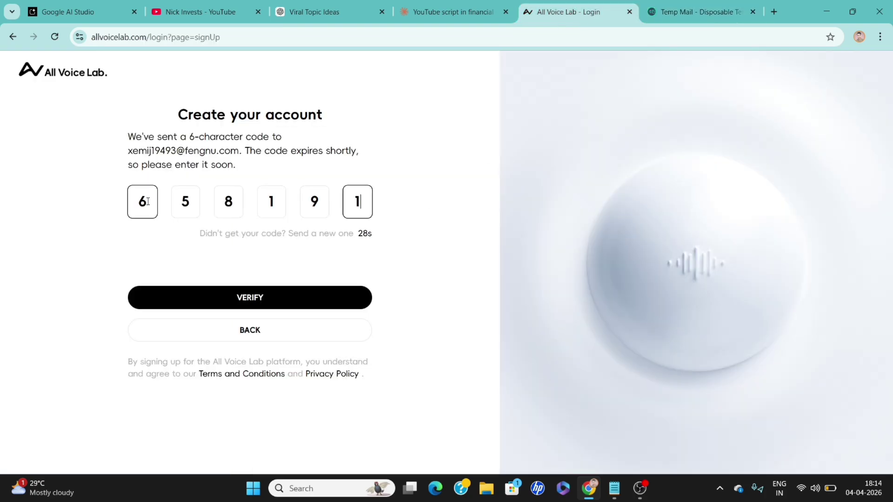
click(275, 296)
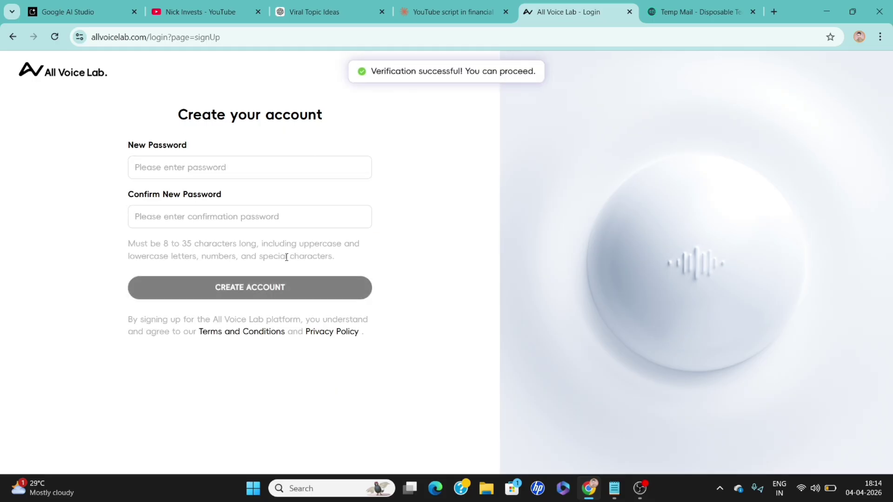
Set the new account password, pick YouTube as the referral source, and dismiss the reward notice.
click(201, 175)
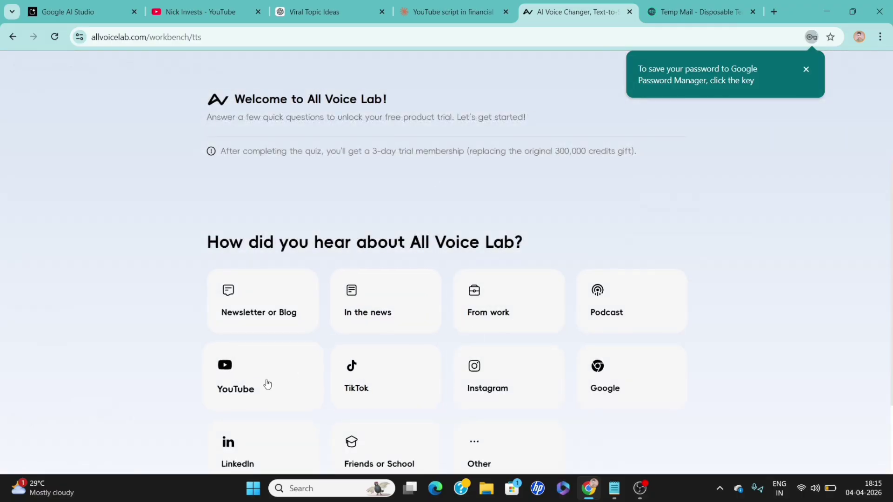
click(266, 383)
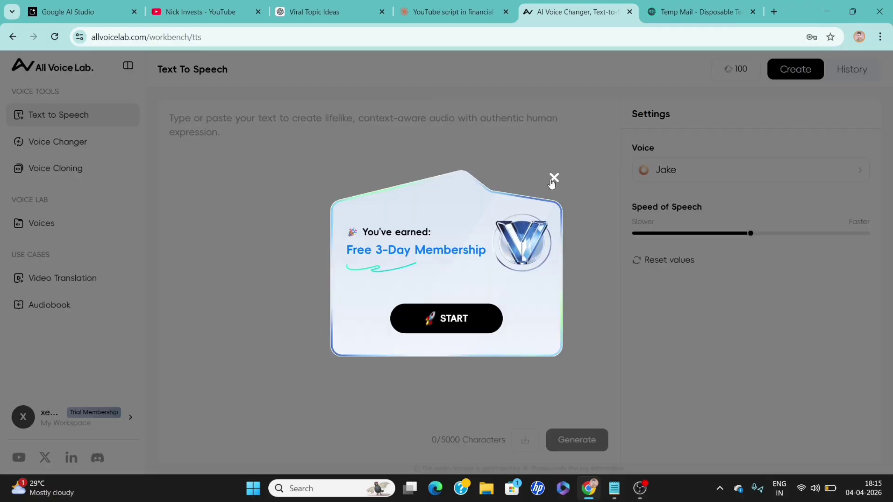
click(554, 178)
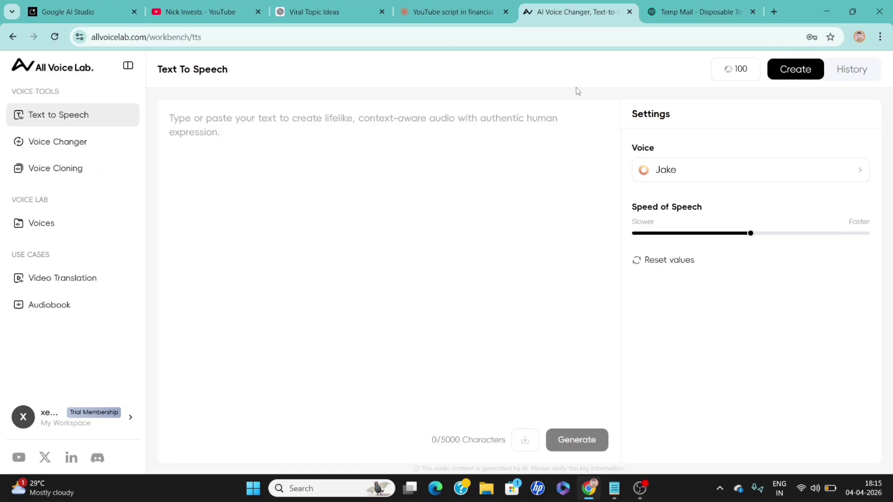
Browse the available voices list and check the account's 100 remaining credits.
click(677, 176)
scroll(398, 361, down, 8)
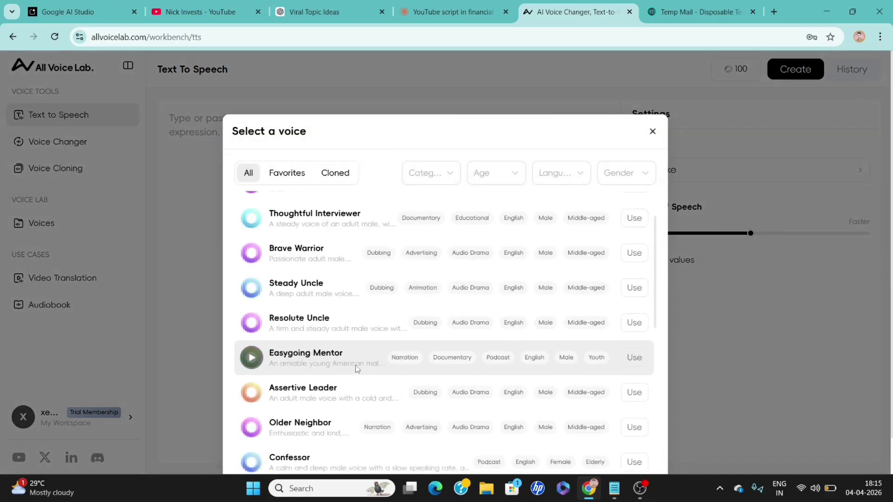
scroll(398, 360, down, 10)
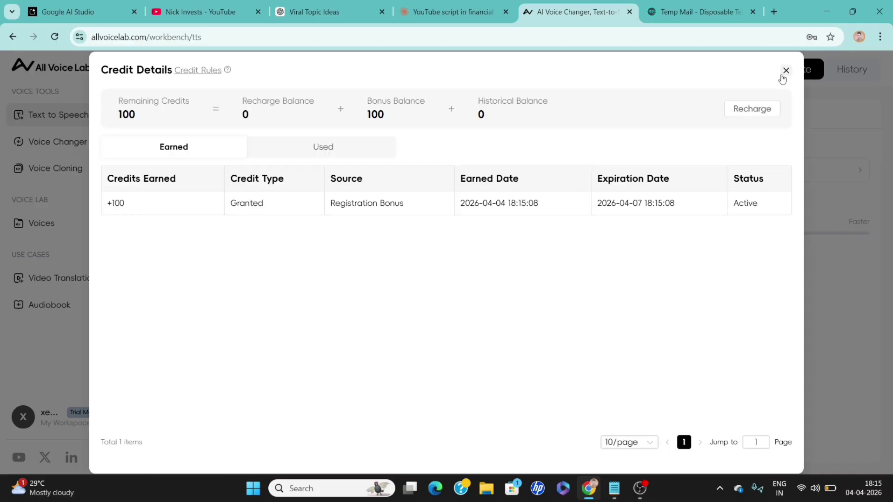
click(785, 72)
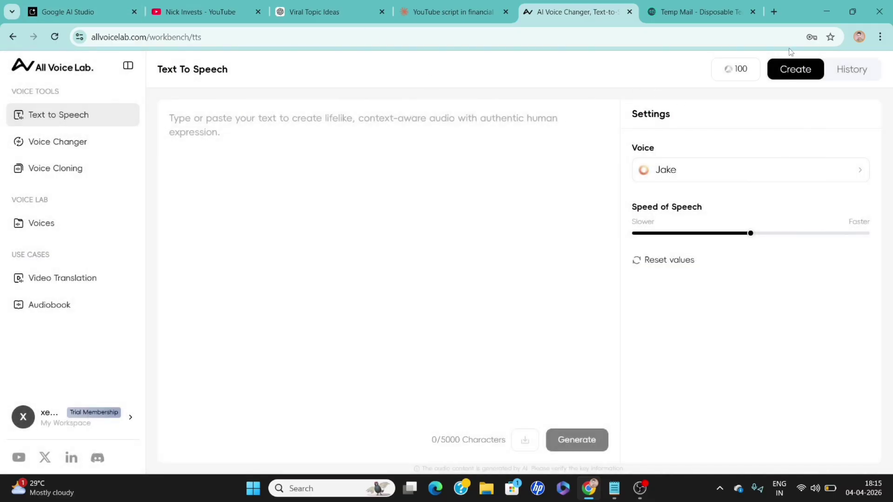
click(735, 70)
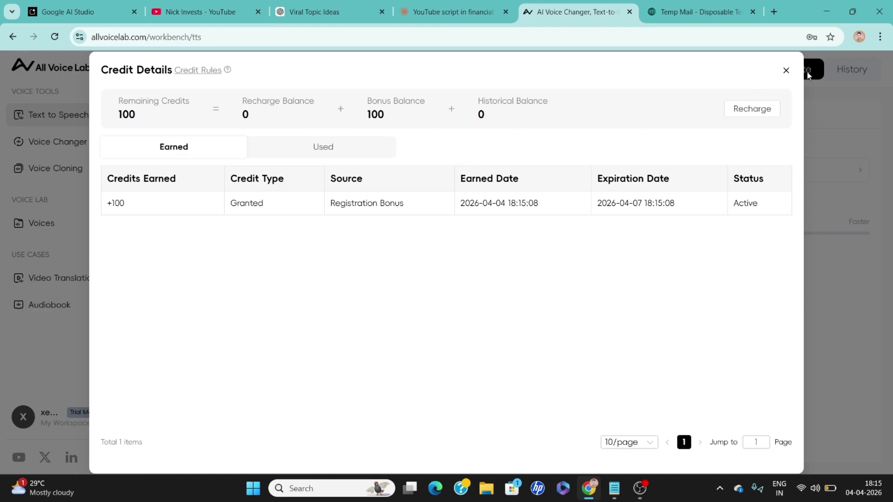
click(786, 70)
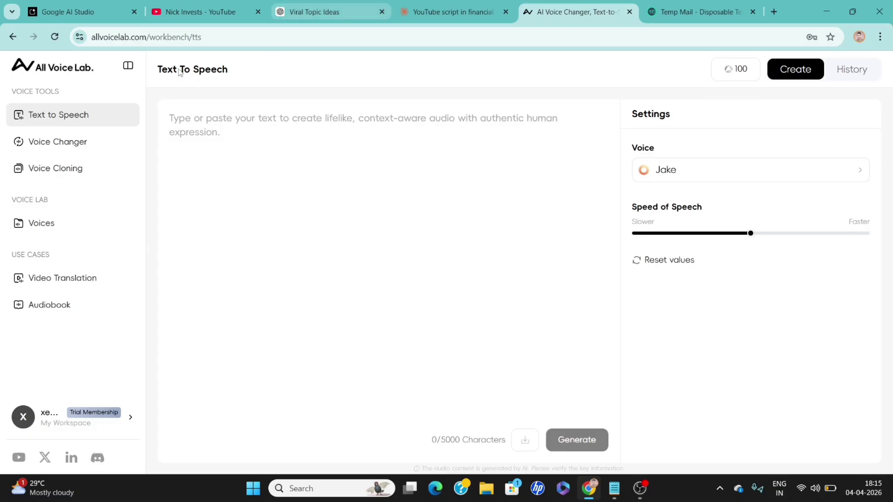
Check the Nick Invests videos and verification email tabs, then return to All Voice Lab.
click(191, 13)
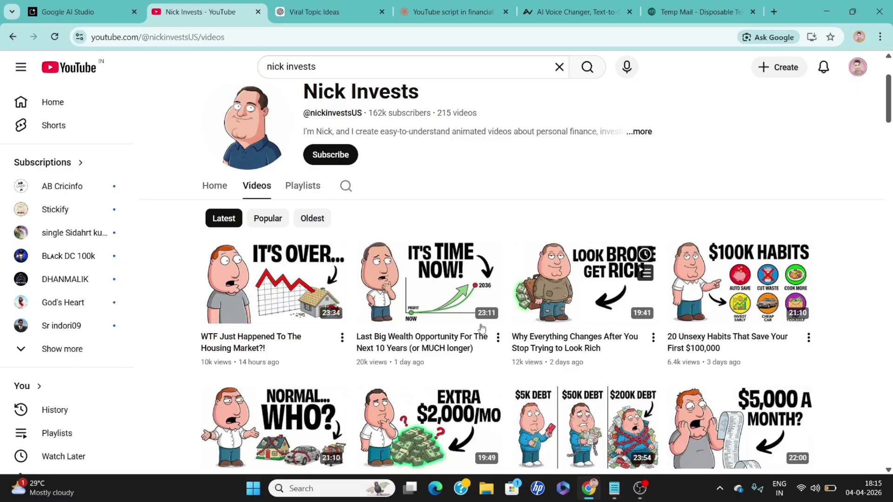
mouse_move(282, 331)
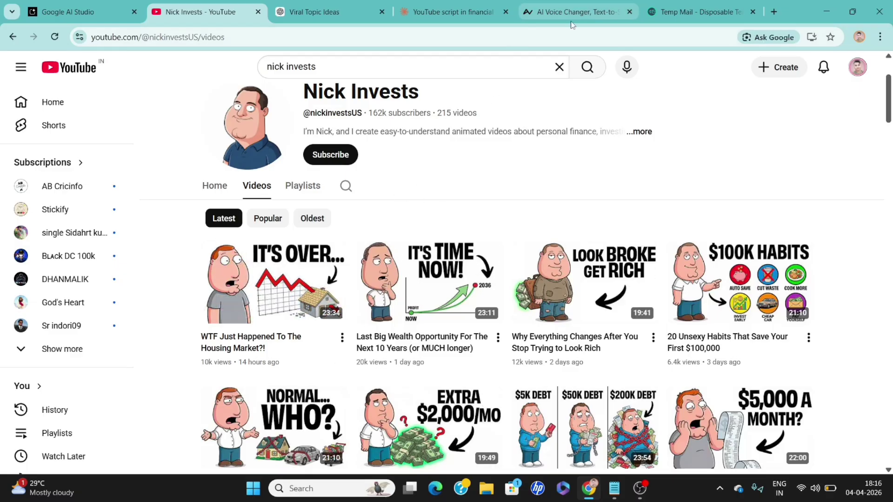
click(672, 16)
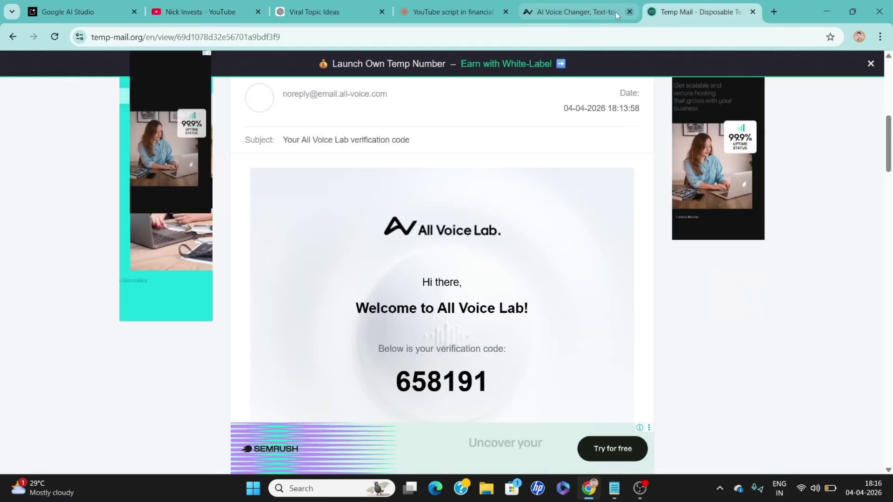
click(601, 15)
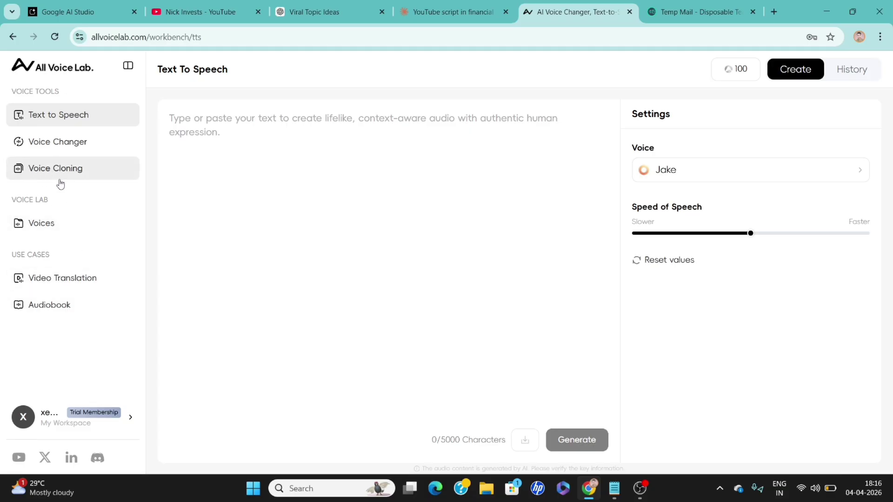
Start an instant voice clone and upload the WhatsApp audio recording from the Music folder.
click(60, 178)
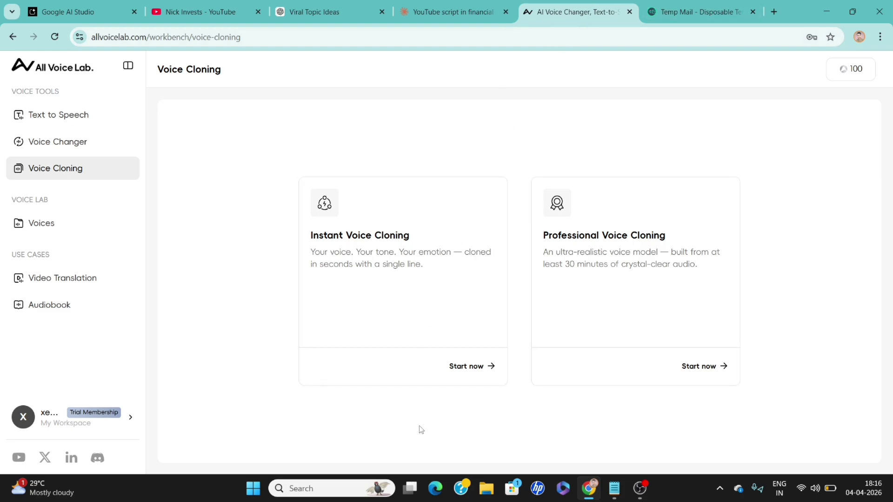
click(456, 366)
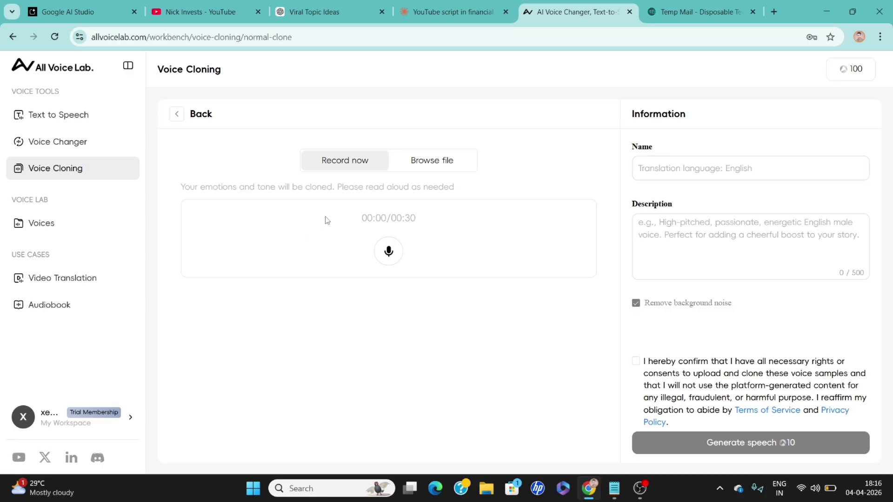
click(448, 160)
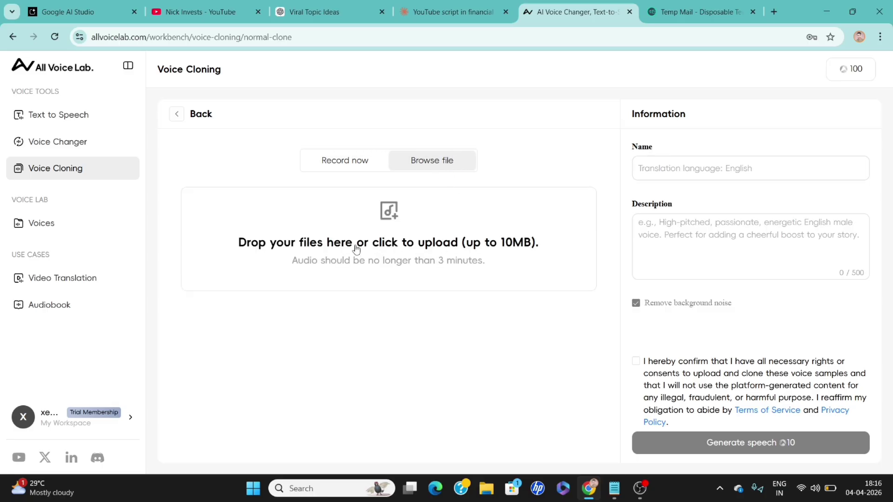
click(403, 281)
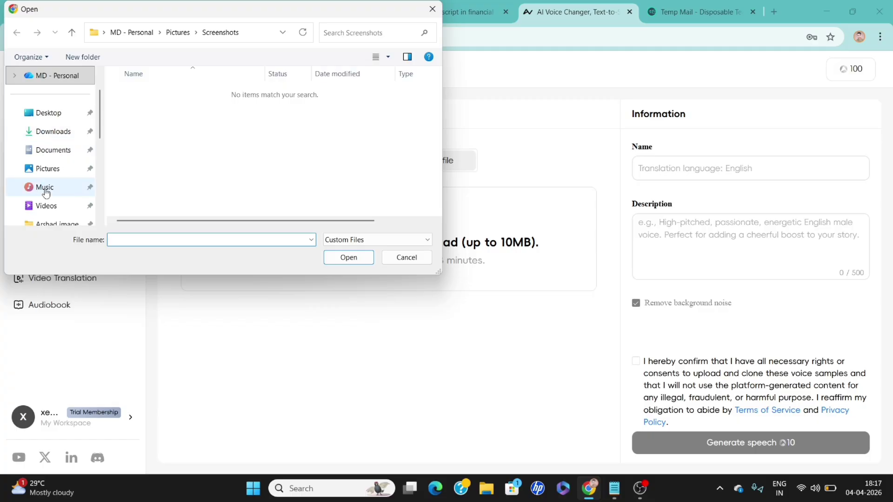
click(45, 189)
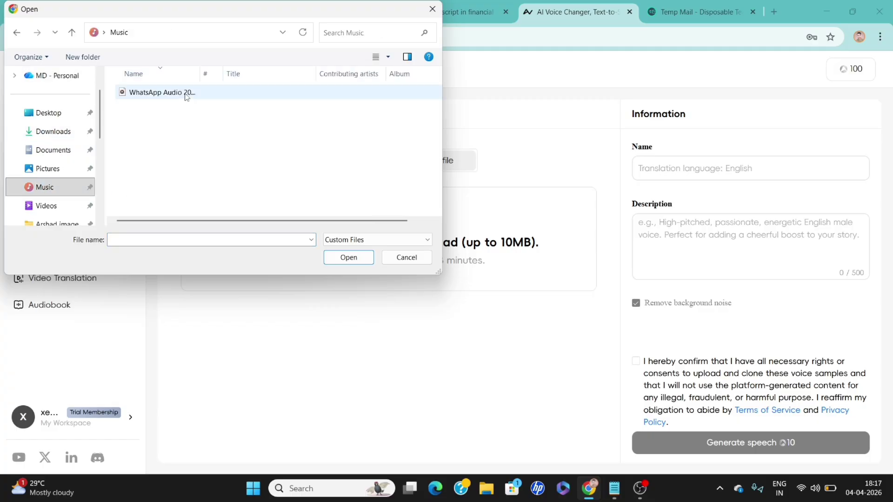
click(186, 93)
click(349, 258)
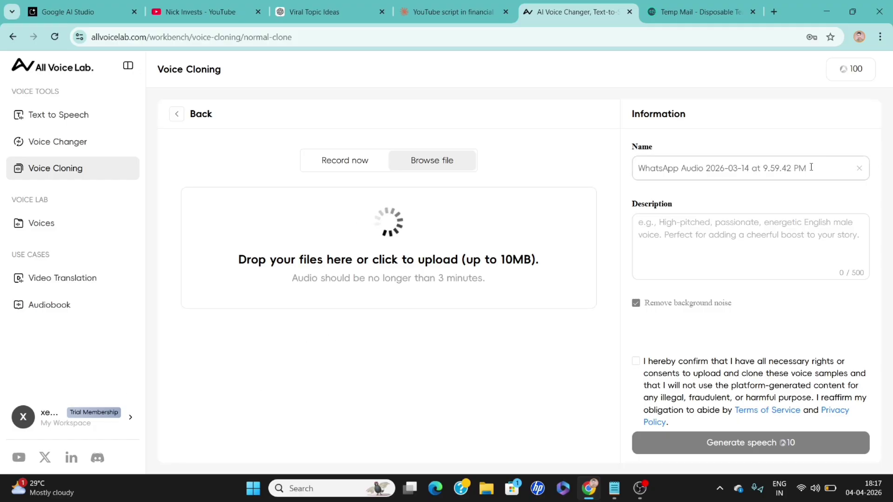
Name the clone 'nick', confirm voice rights, create it, and use it for Text to Speech.
drag(850, 163, 607, 195)
click(607, 195)
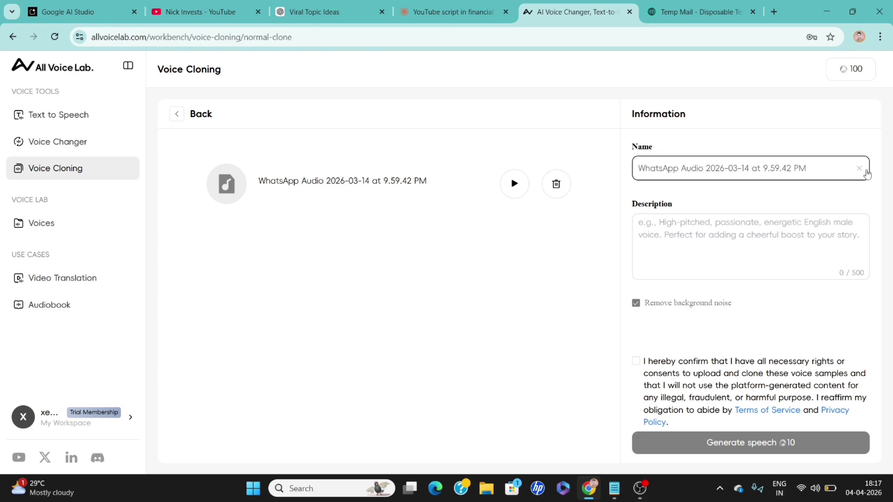
click(859, 172)
text(nick)
key(Tab)
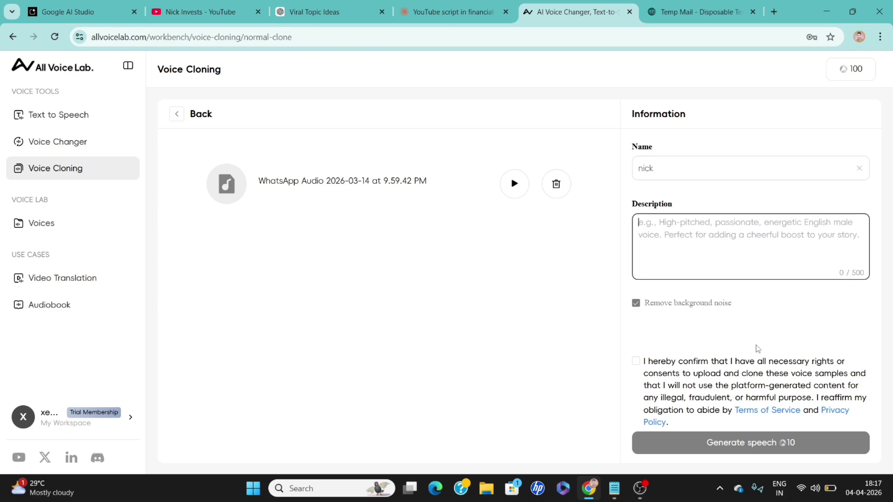
click(636, 361)
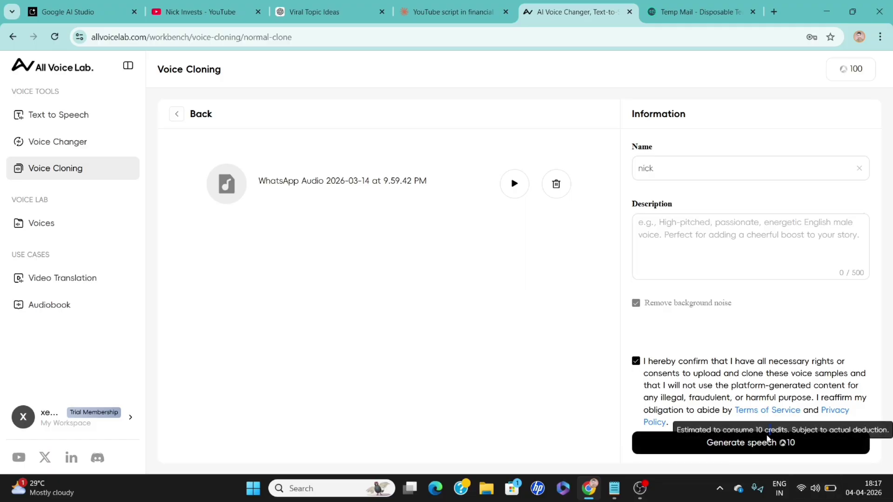
click(755, 450)
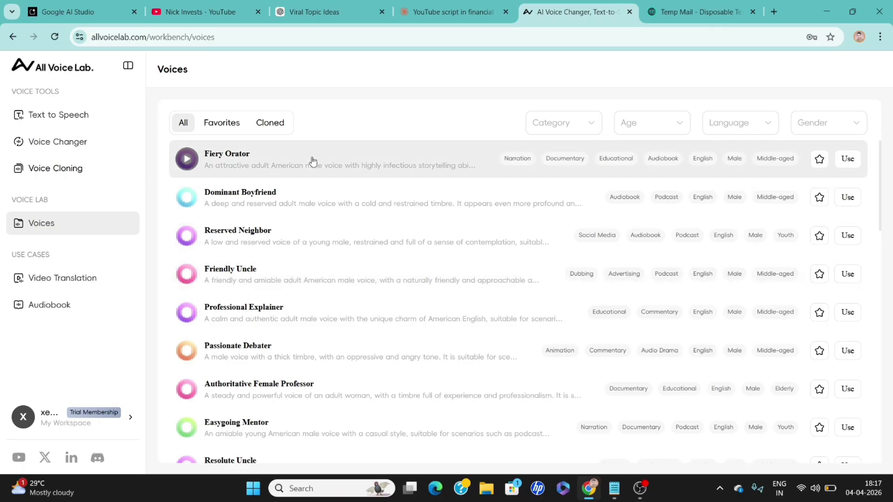
click(270, 122)
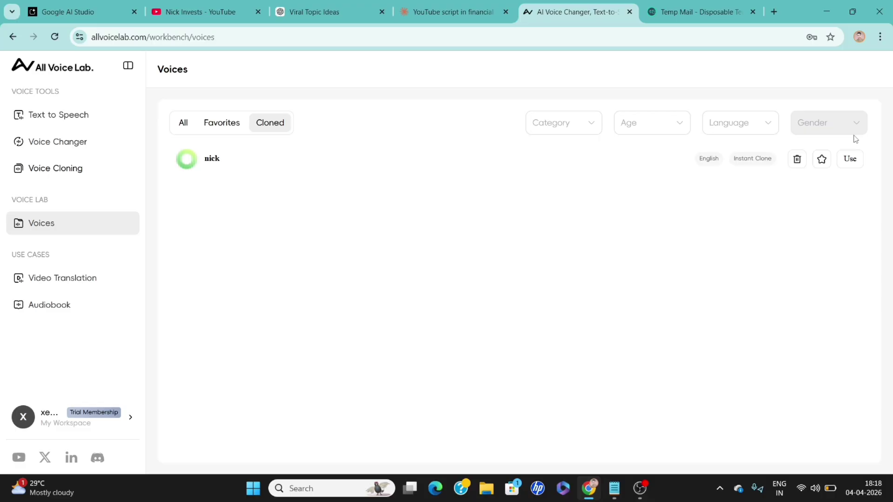
click(848, 159)
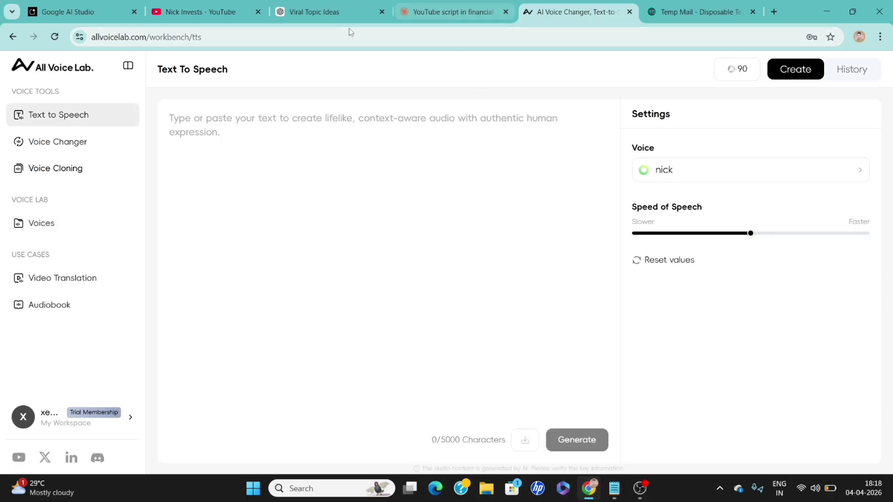
Copy Claude's English narration and paste it into the Text to Speech box.
click(469, 12)
scroll(464, 171, up, 15)
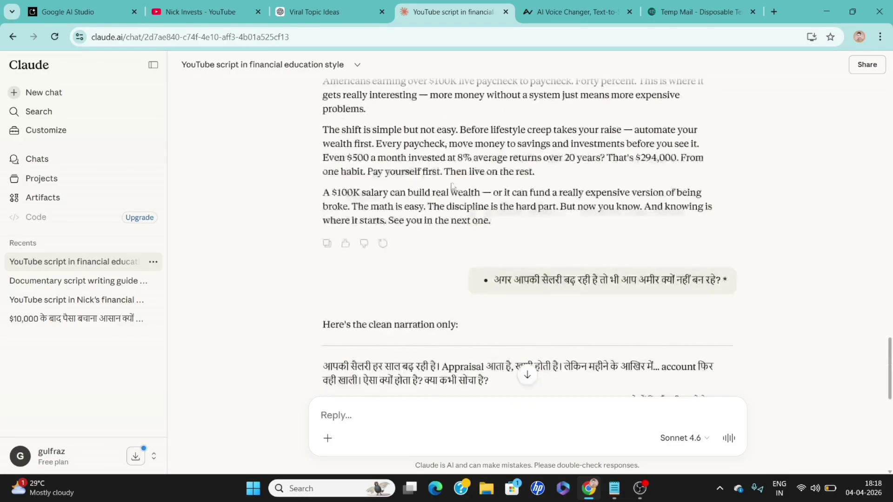
scroll(446, 197, down, 6)
scroll(369, 315, down, 5)
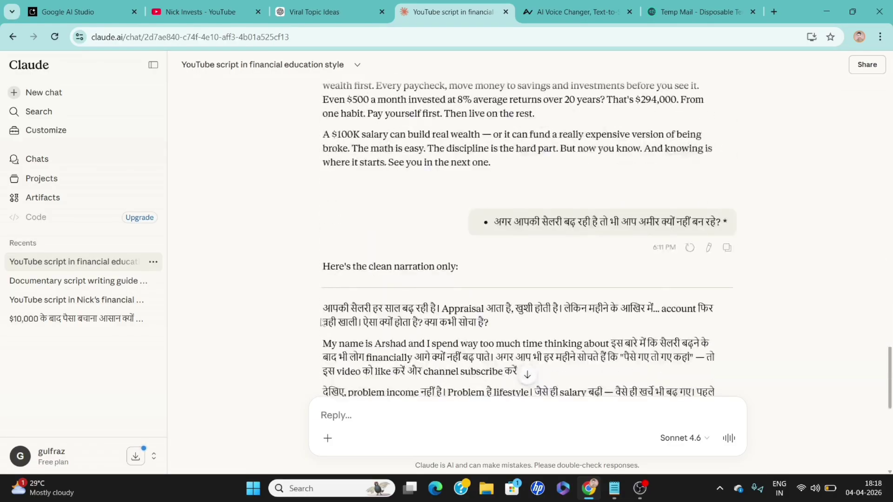
click(329, 188)
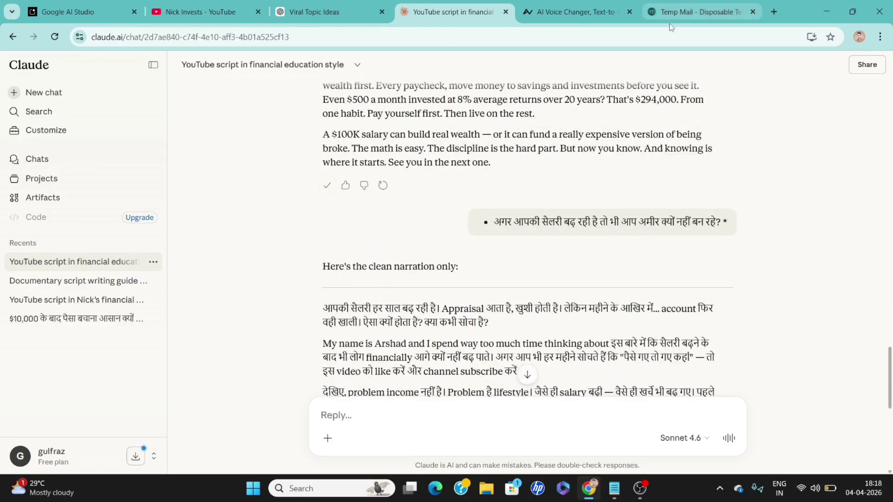
click(573, 12)
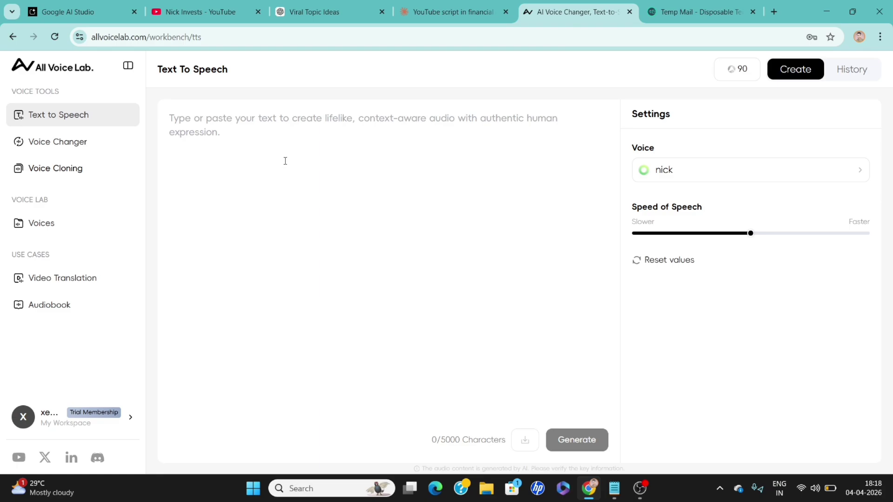
key(ctrl+v)
Delete the 'Here's the clean narration only:' heading, divider and blank line from the script.
scroll(234, 150, up, 5)
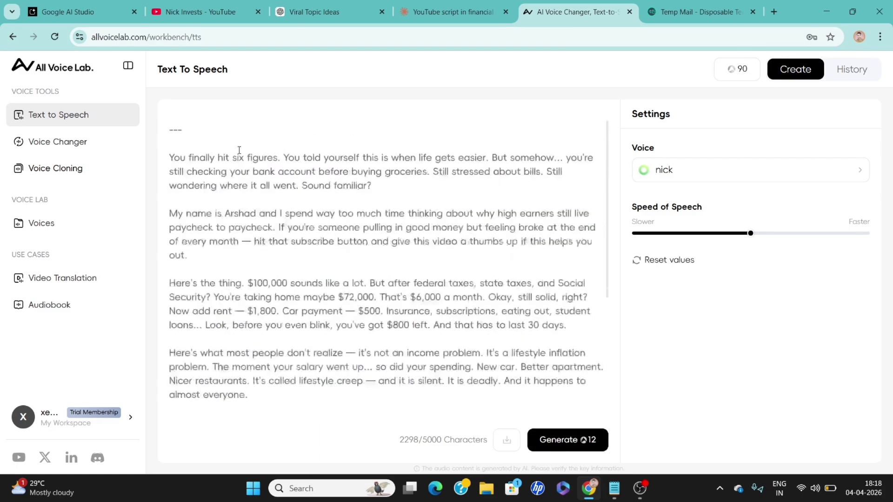
drag(161, 162, 128, 118)
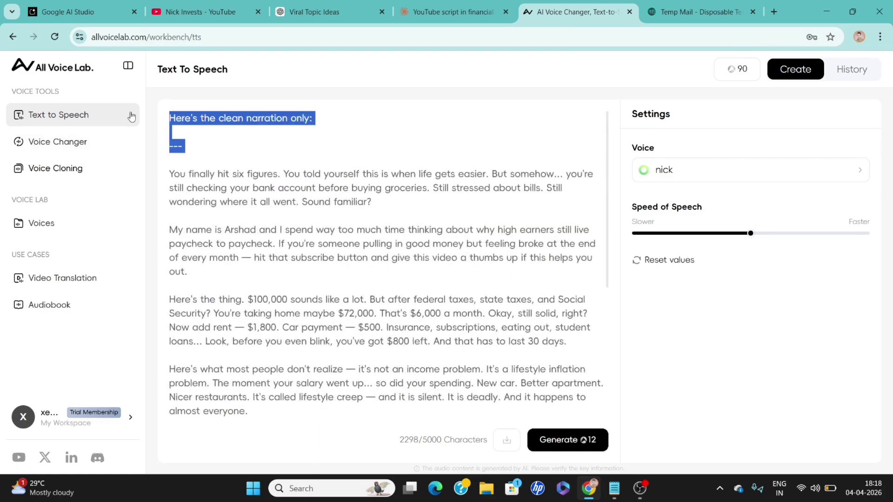
key(BackSpace)
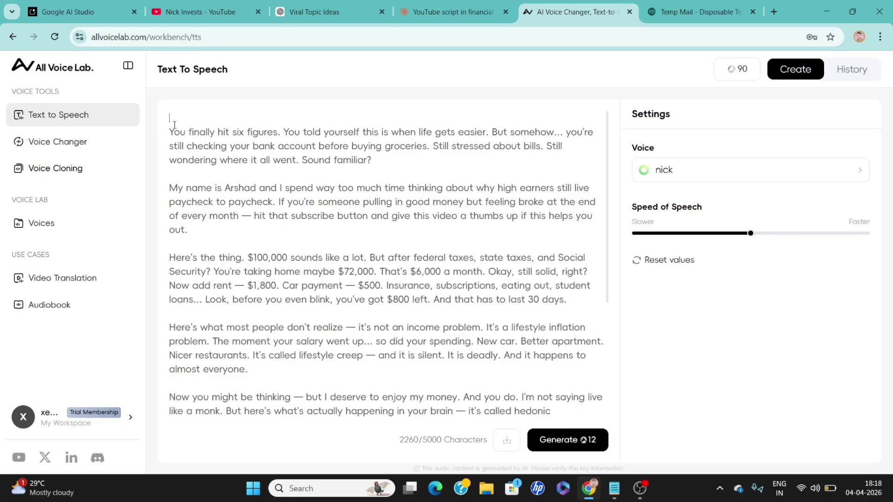
key(Delete)
scroll(452, 238, down, 4)
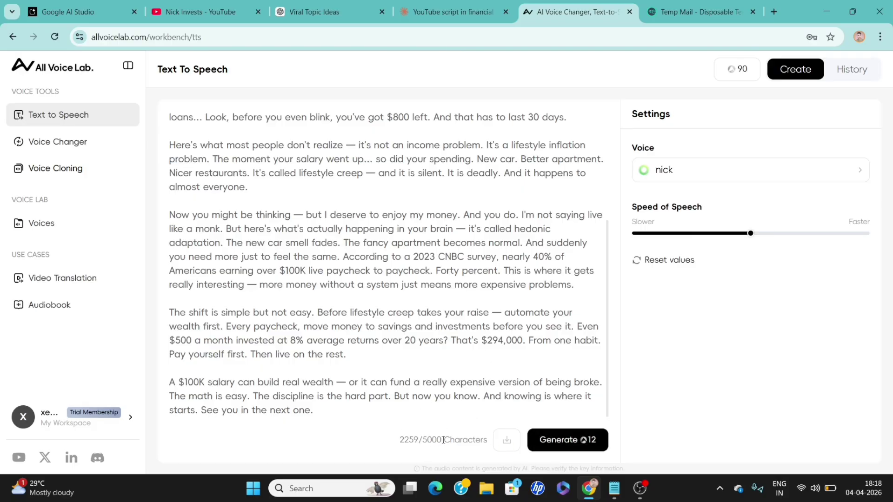
drag(443, 440, 417, 441)
Generate the nick-voice narration, stop the preview, download the 2:44 MP3, and return to YouTube.
click(585, 442)
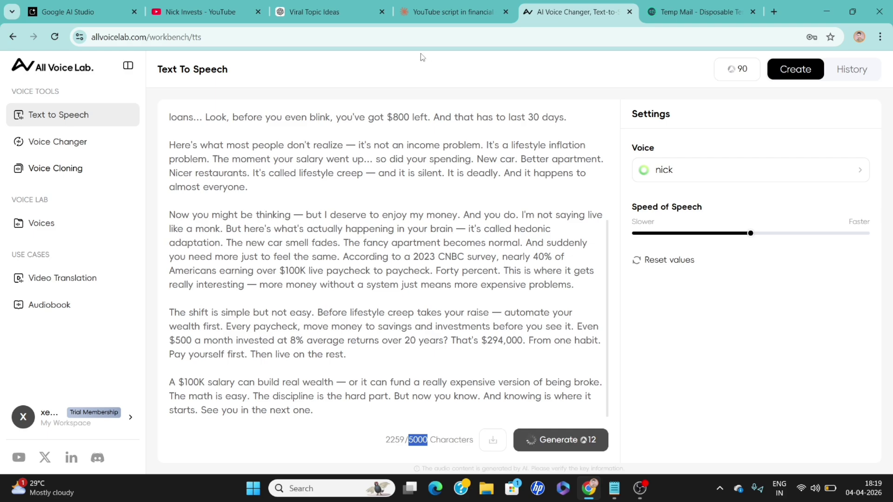
scroll(428, 291, up, 4)
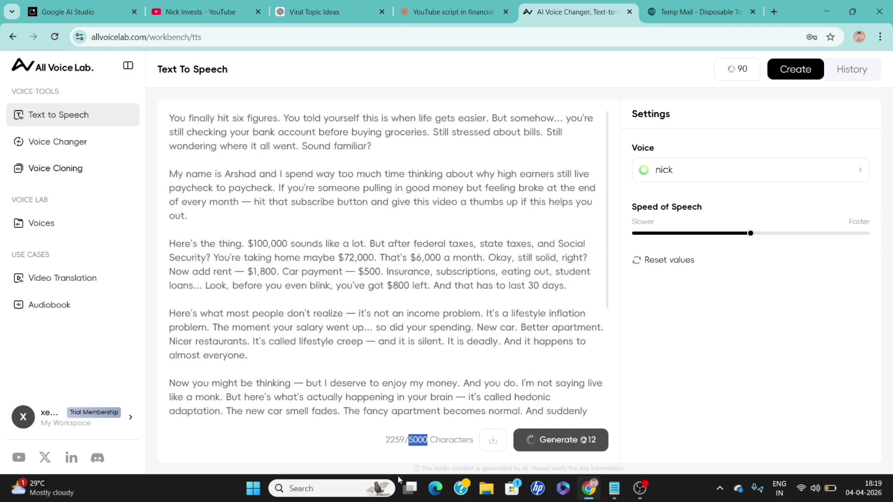
click(429, 394)
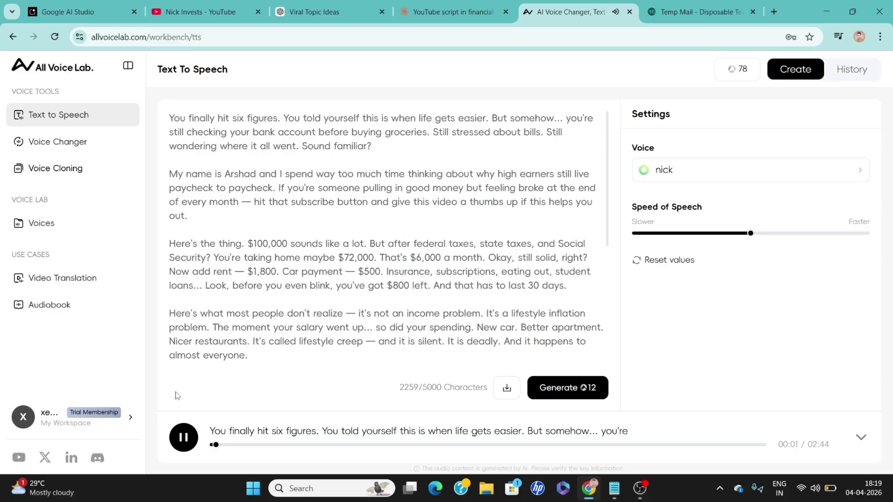
click(184, 438)
click(507, 387)
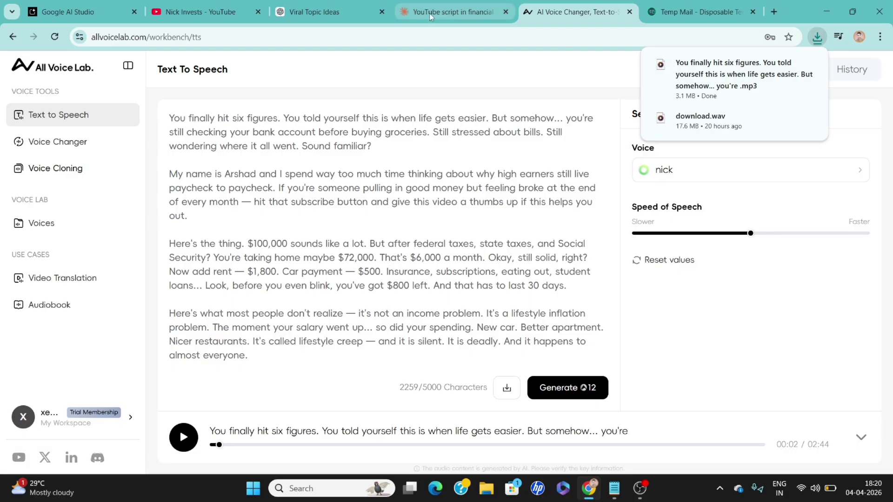
click(221, 5)
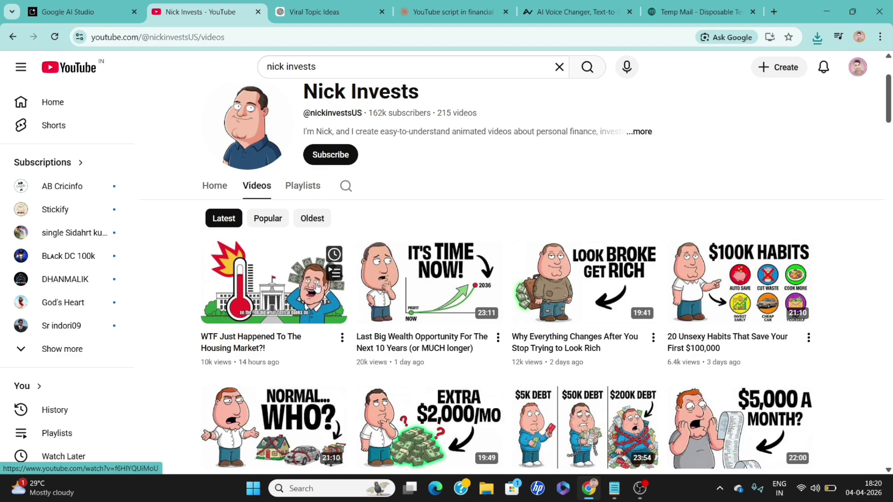
Close the Temp Mail tab and switch to ChatGPT's Viral Topic Ideas chat.
mouse_move(443, 287)
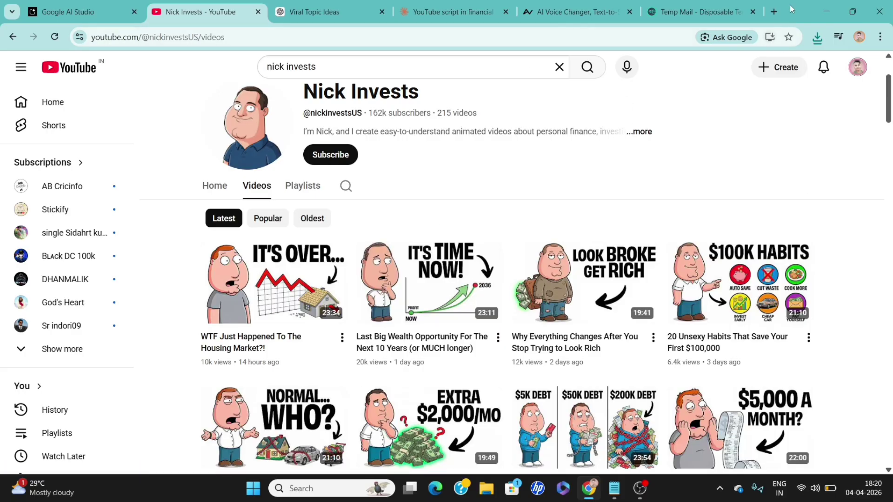
click(752, 11)
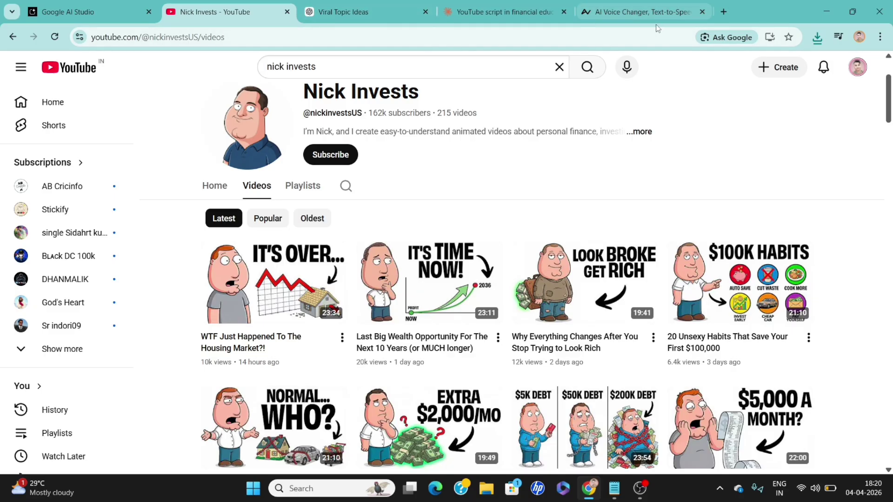
click(420, 6)
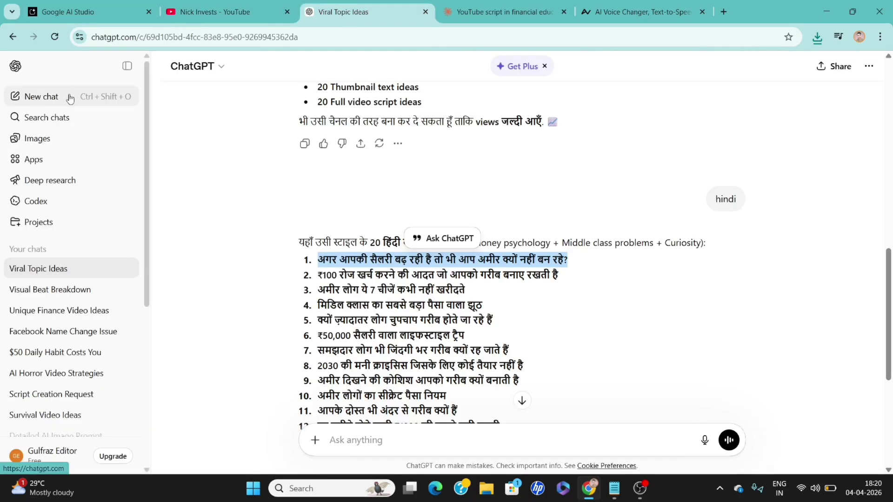
In a new ChatGPT chat, send the visual prompt engineer instructions for consistent-character scene prompts.
click(74, 96)
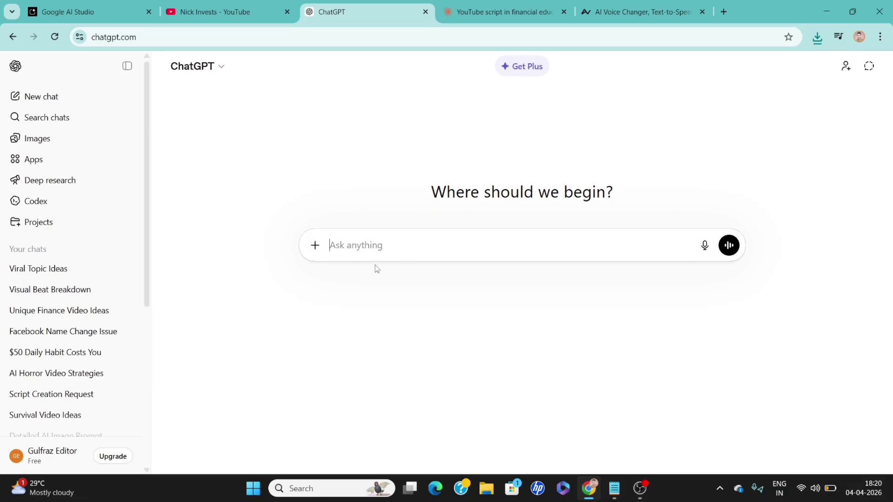
key(ctrl+v)
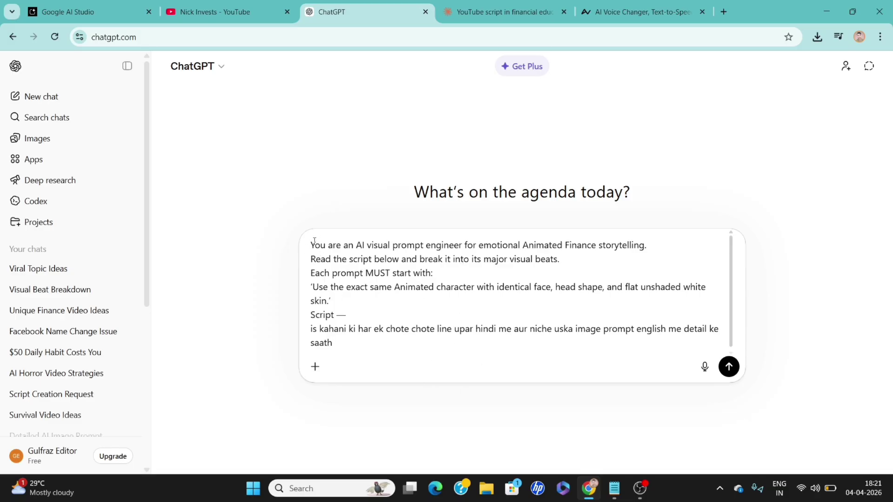
key(Return)
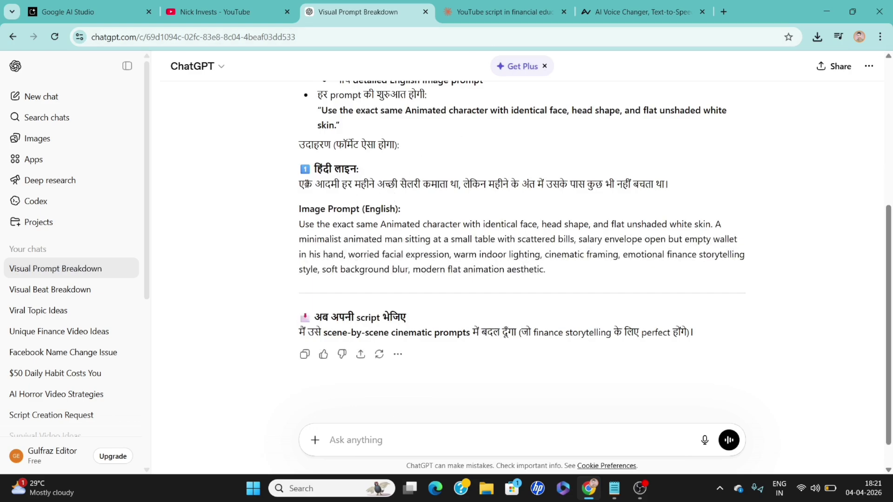
Review the sent prompt's Hindi example and script wording, then move to the Claude script chat.
drag(307, 184, 666, 182)
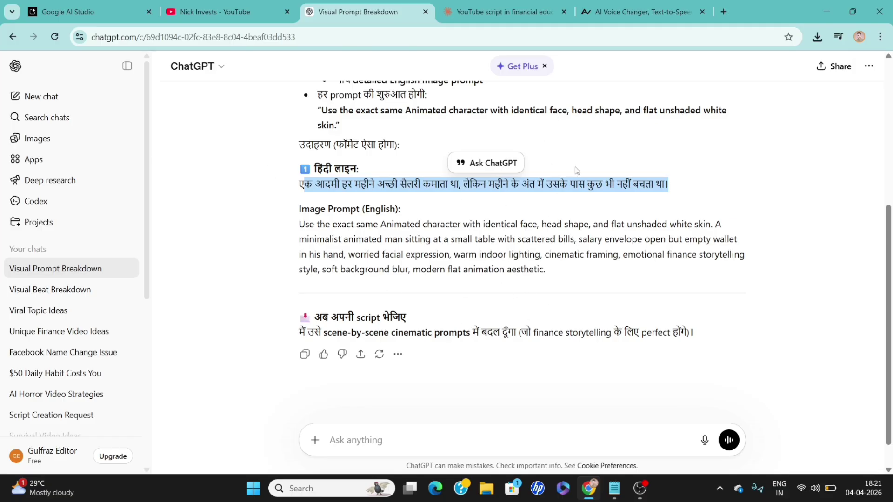
scroll(561, 195, up, 5)
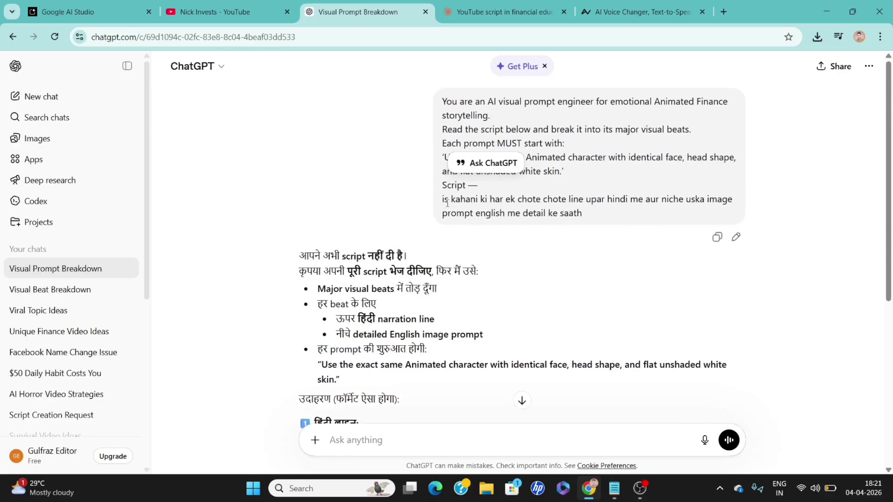
drag(443, 199, 634, 198)
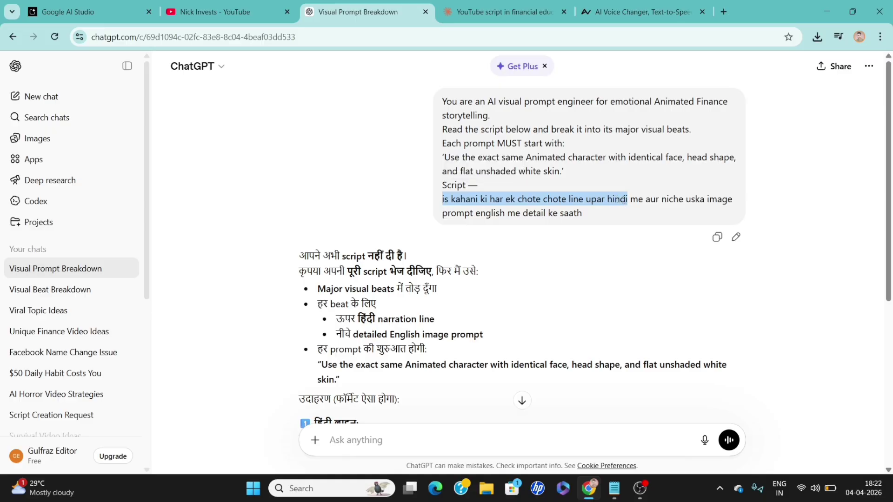
click(625, 200)
drag(626, 199, 607, 199)
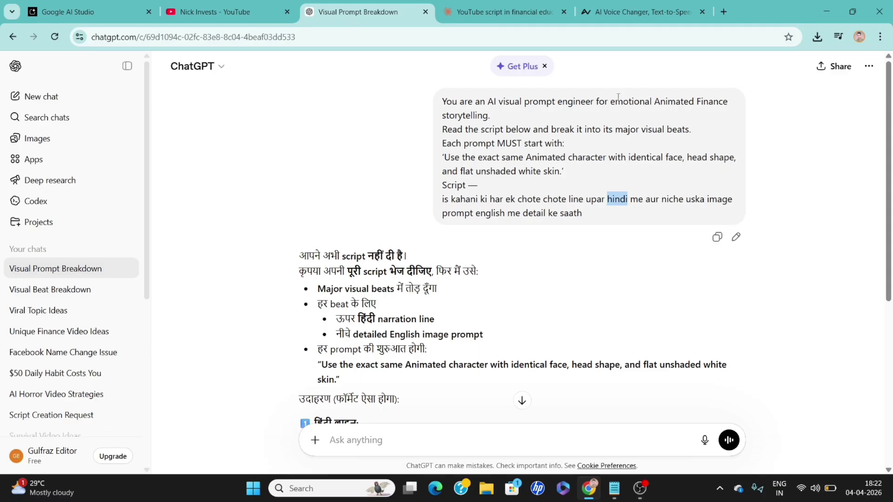
click(442, 17)
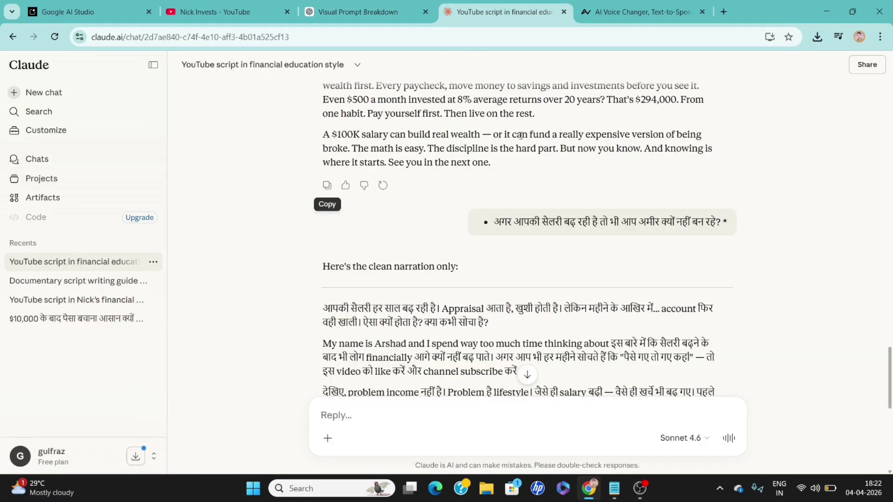
Send the narration script to the Visual Prompt Breakdown chat, asking for English prompts.
scroll(395, 181, up, 1)
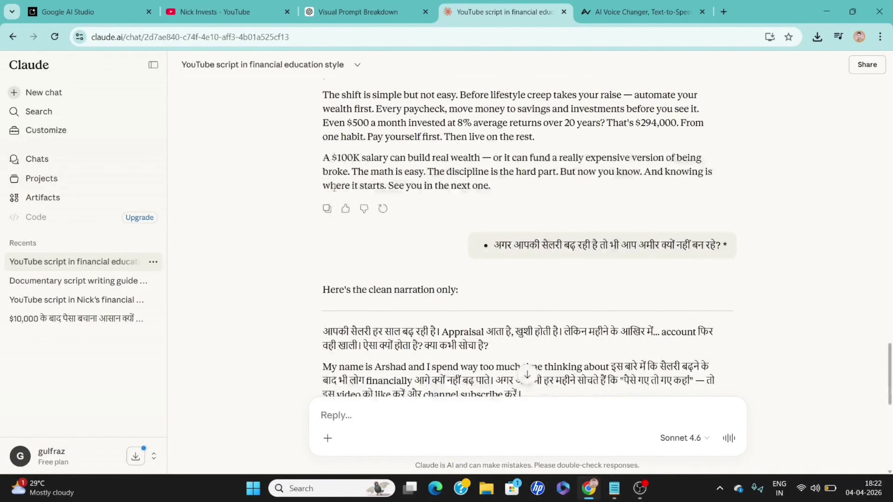
click(354, 12)
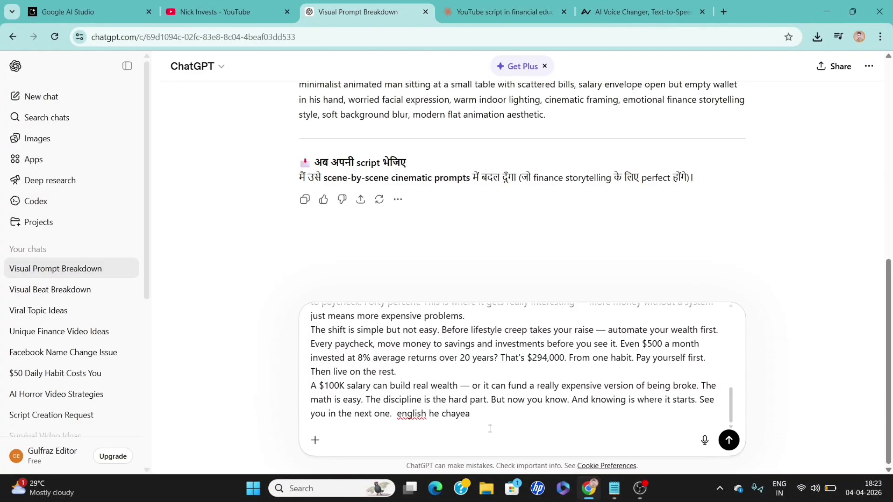
key(Return)
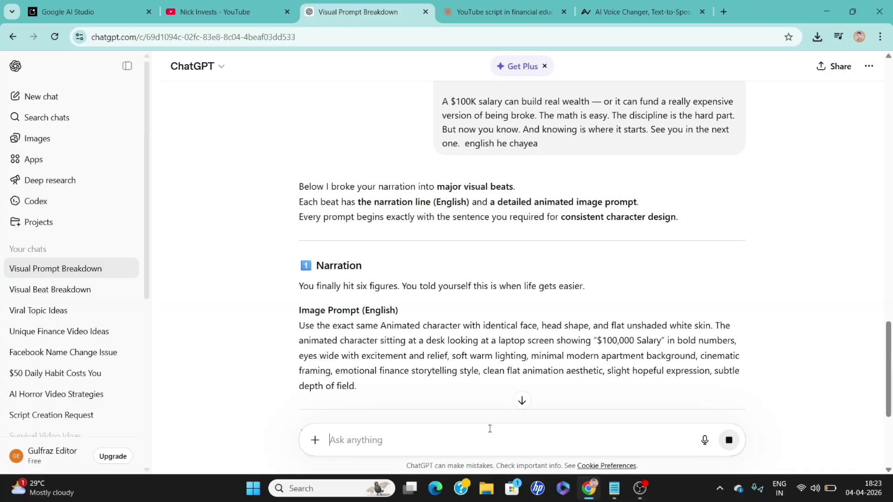
Read through the visual beats and image prompts up to beat 17, dismissing the Energy Saver notice.
scroll(507, 279, down, 3)
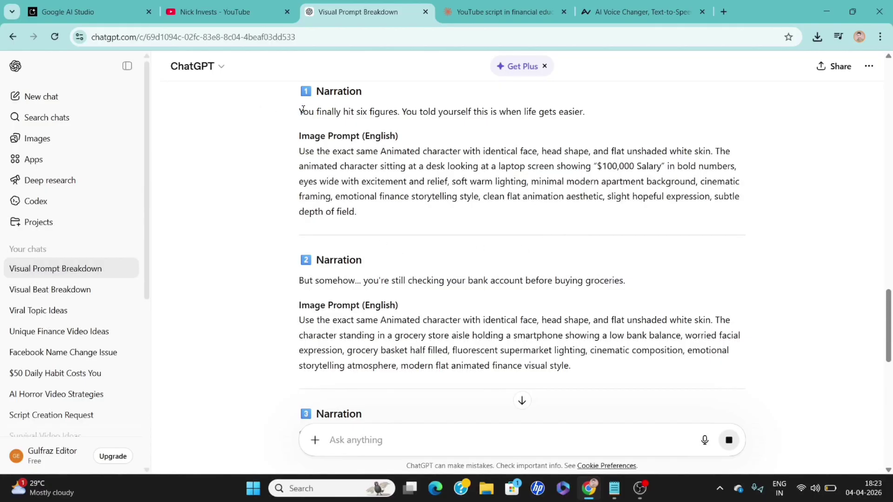
drag(299, 112, 589, 117)
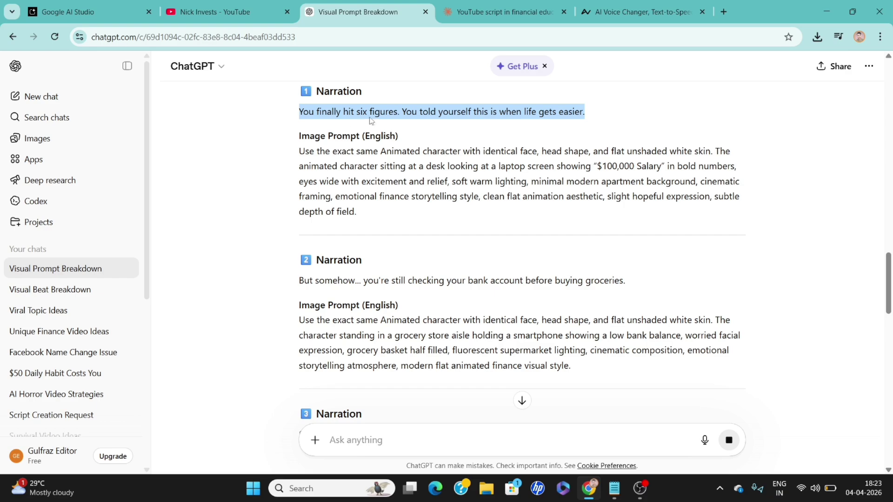
scroll(488, 257, up, 15)
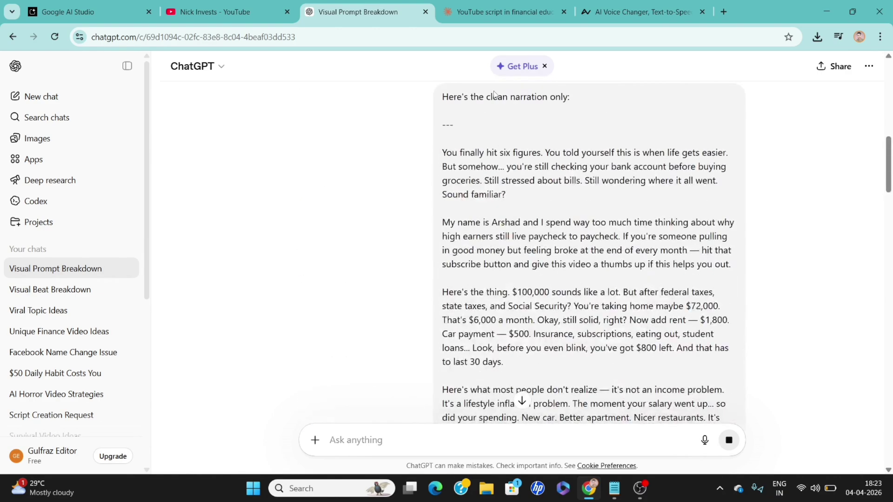
scroll(488, 232, down, 5)
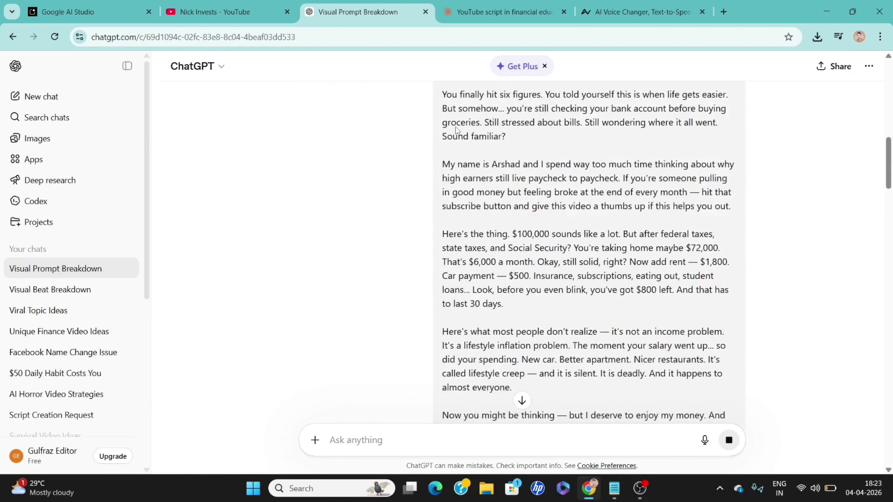
scroll(456, 131, up, 1)
drag(729, 134, 405, 143)
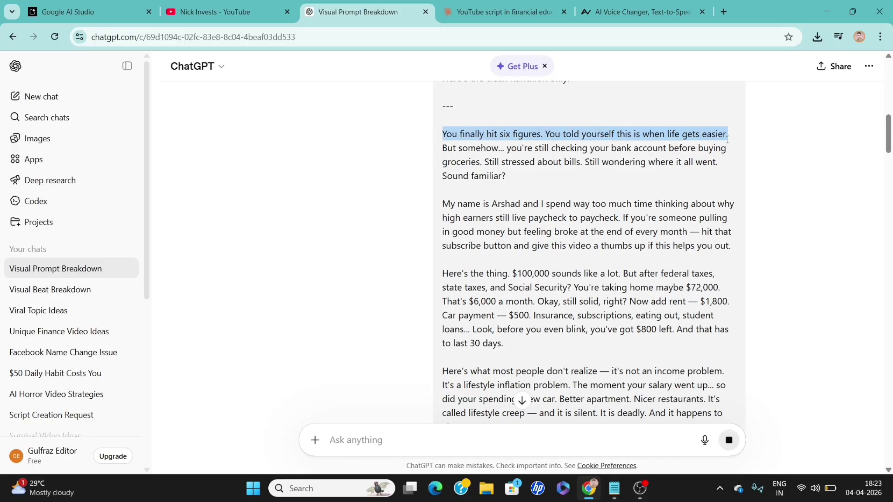
scroll(534, 209, down, 15)
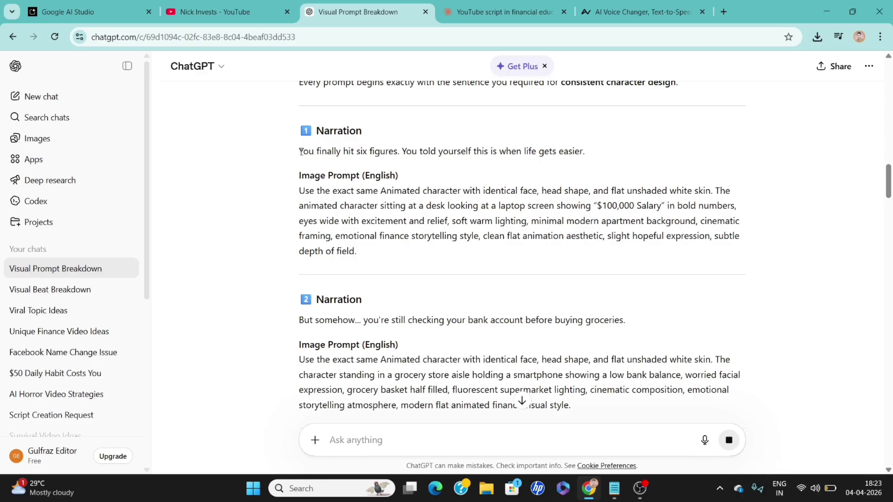
triple_click(610, 147)
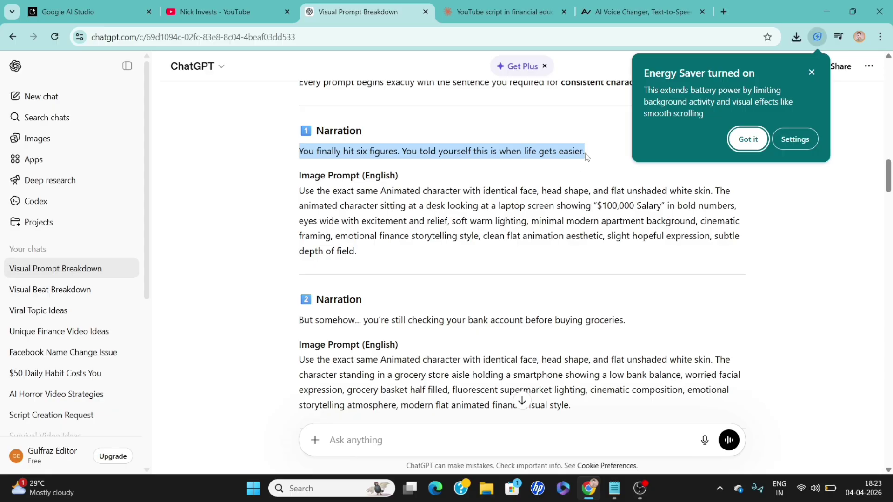
scroll(462, 242, down, 15)
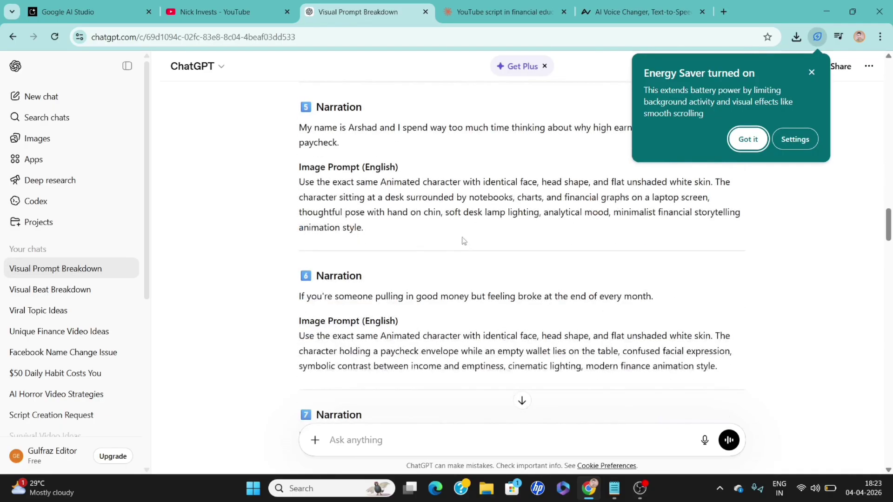
scroll(464, 232, down, 15)
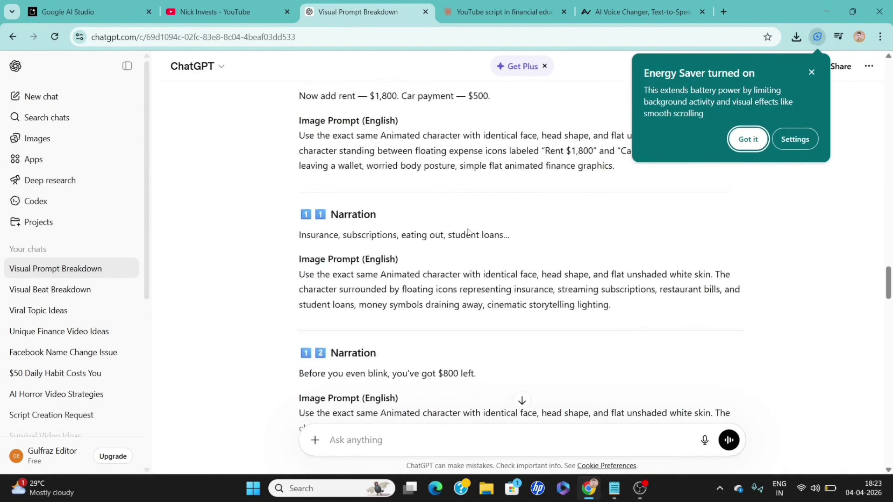
scroll(470, 231, down, 4)
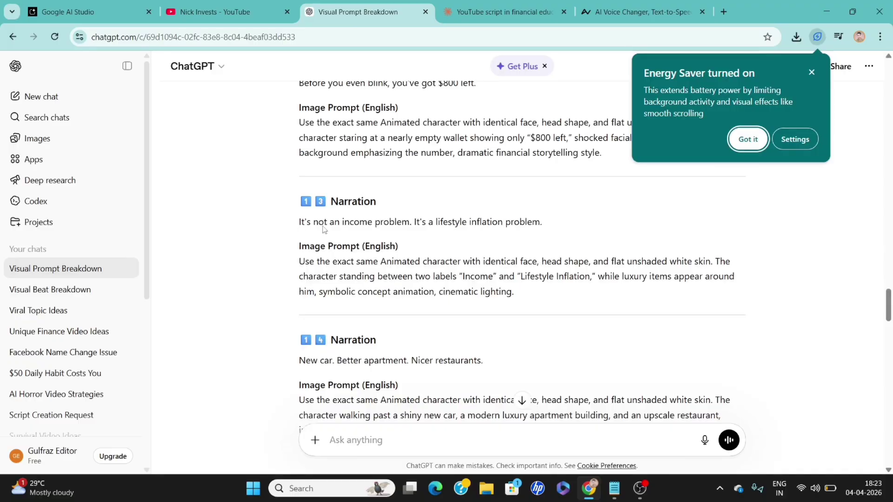
drag(299, 223, 469, 239)
scroll(491, 256, up, 5)
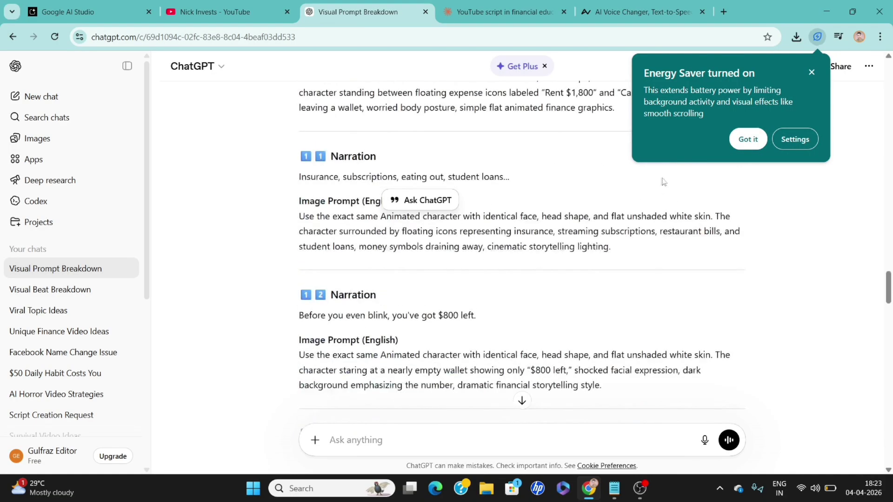
click(748, 140)
scroll(608, 184, down, 15)
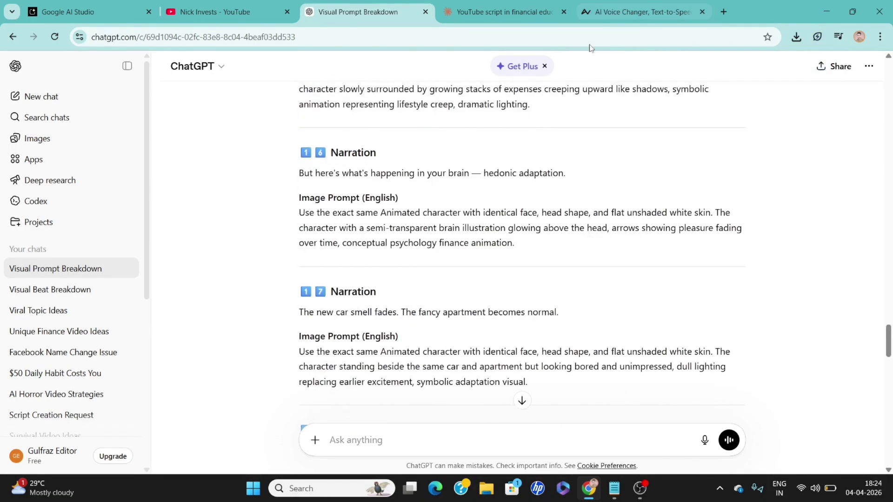
Search Google for 'wisk ai' in a new tab and open Google Labs' Whisk.
click(724, 12)
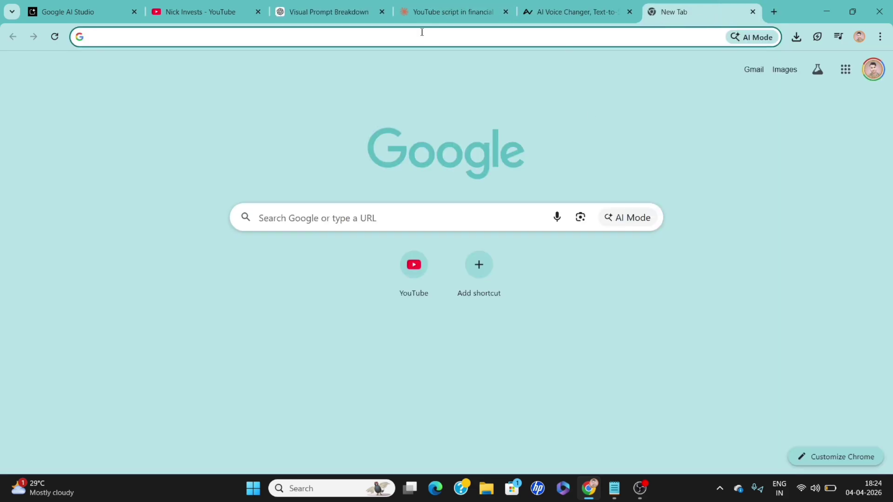
text(q)
key(BackSpace)
text(wia)
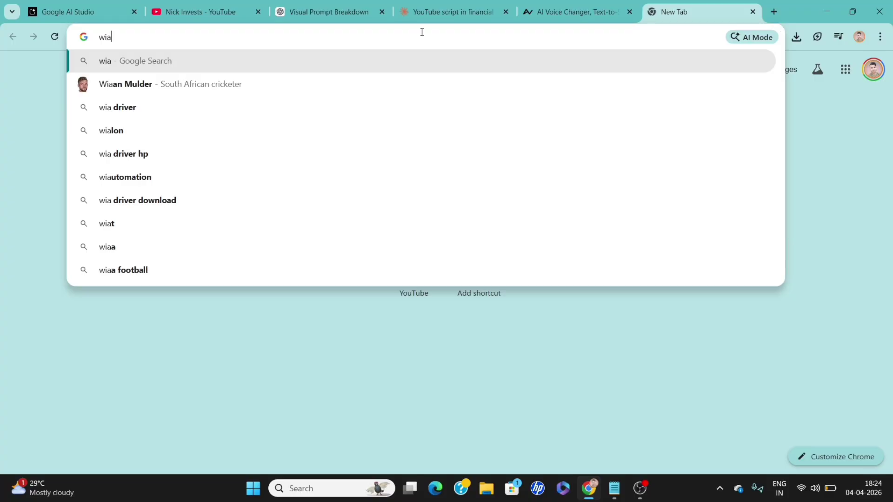
key(BackSpace)
text(sk)
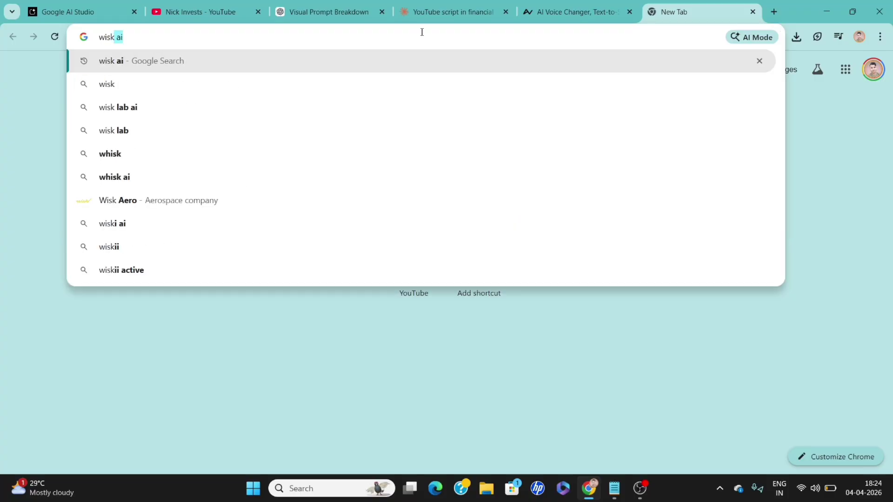
key(Return)
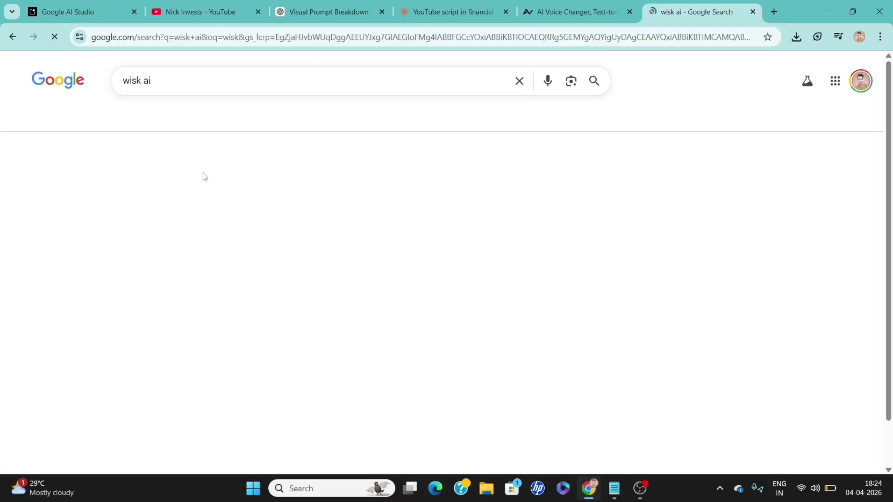
click(200, 222)
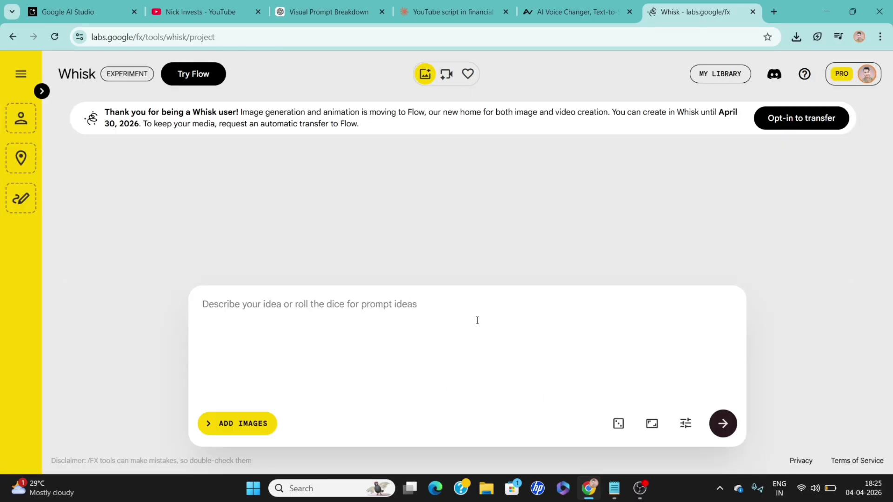
Copy the first scene's desk-and-laptop image prompt from the Visual Prompt Breakdown chat.
click(325, 7)
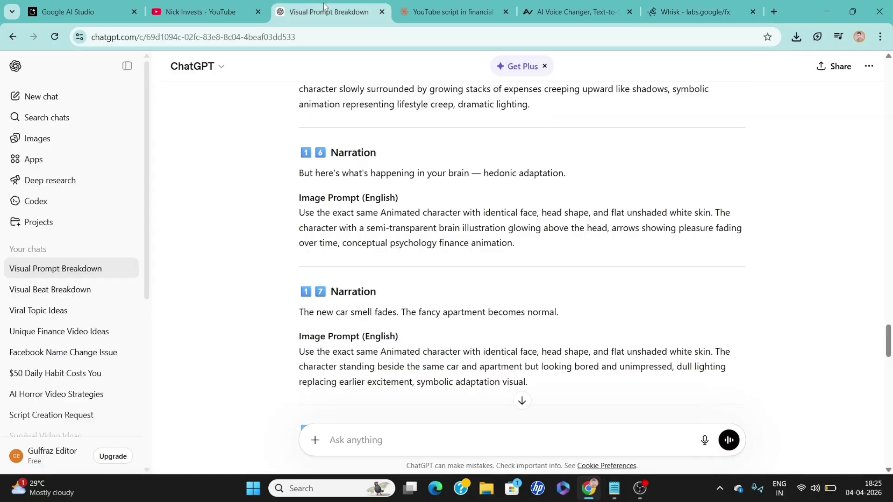
scroll(354, 213, up, 20)
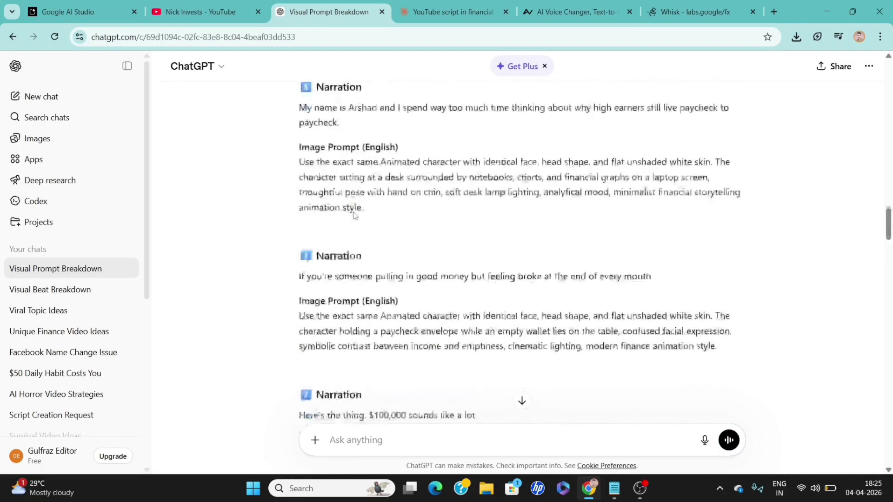
scroll(354, 212, up, 7)
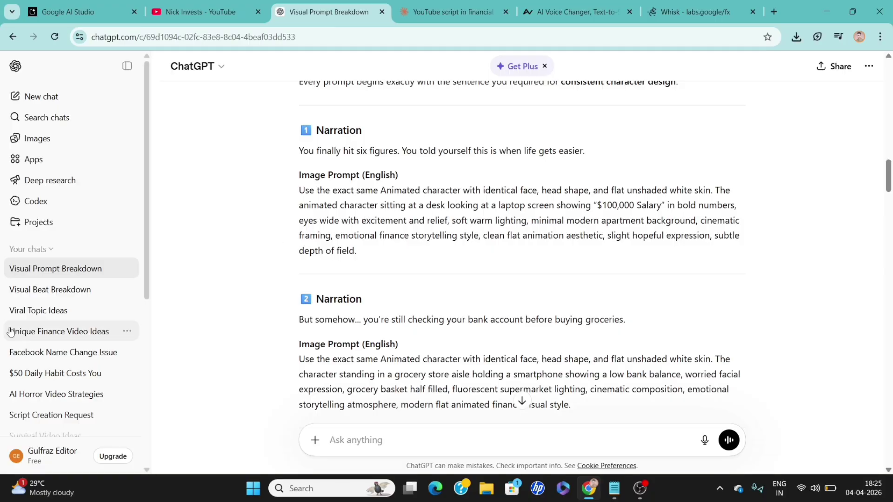
triple_click(320, 195)
key(ctrl+c)
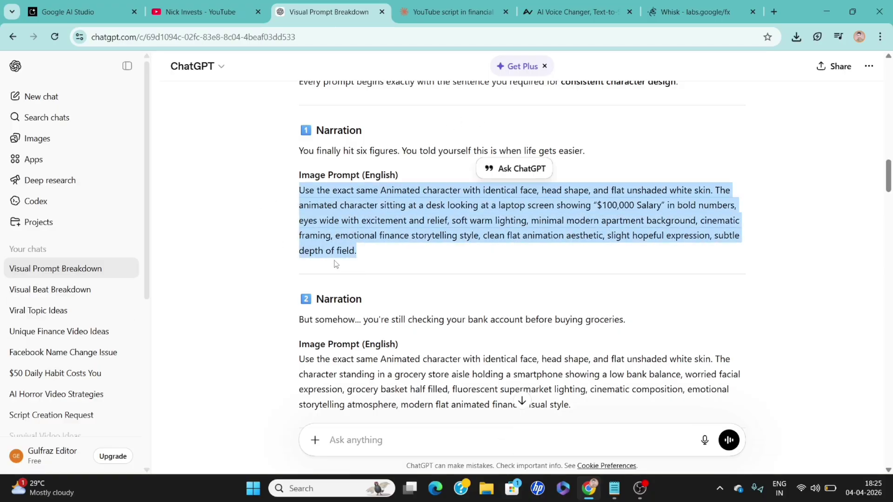
Paste it into Whisk and generate 16:9 images of the character's laptop showing '$100,000 Salary'.
click(660, 7)
key(ctrl+v)
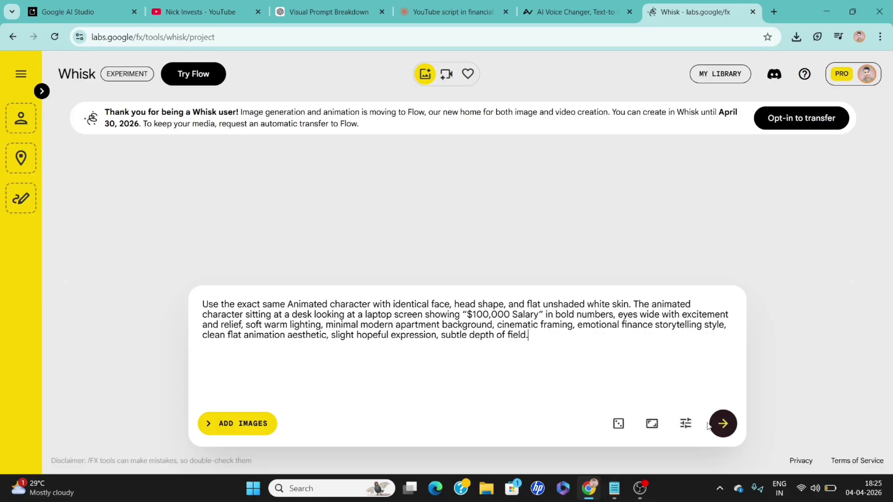
click(652, 424)
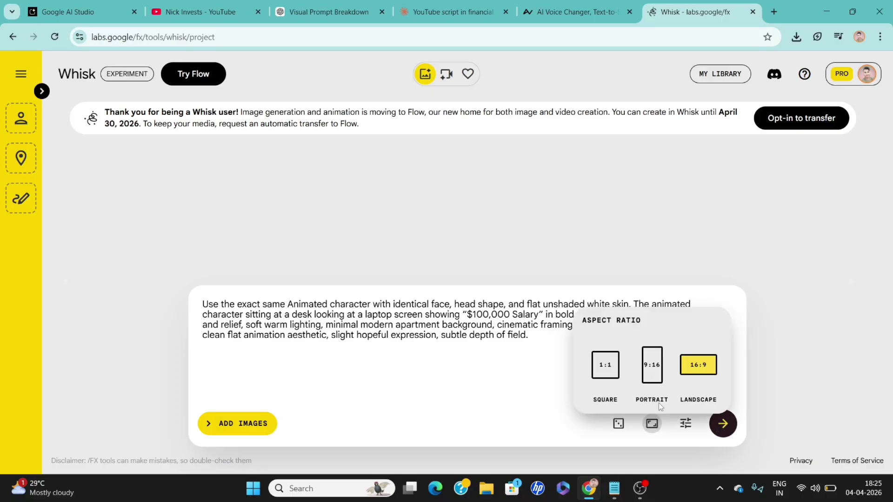
click(722, 425)
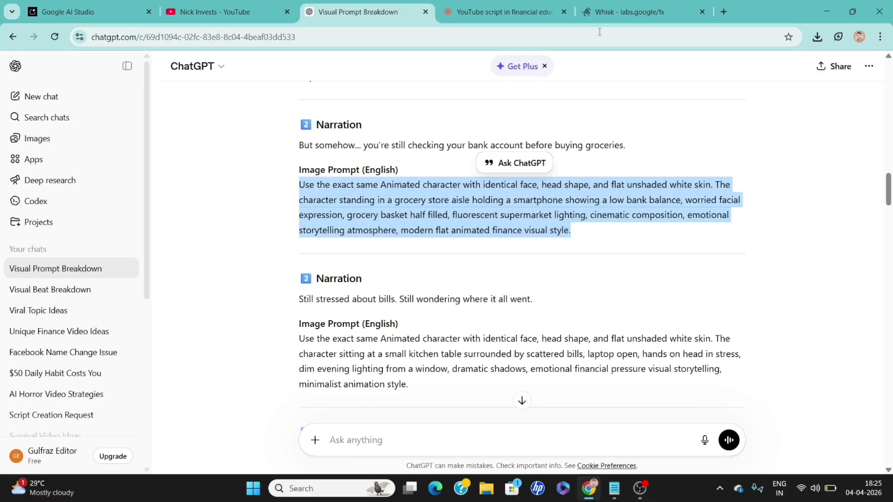
click(642, 12)
scroll(487, 325, up, 2)
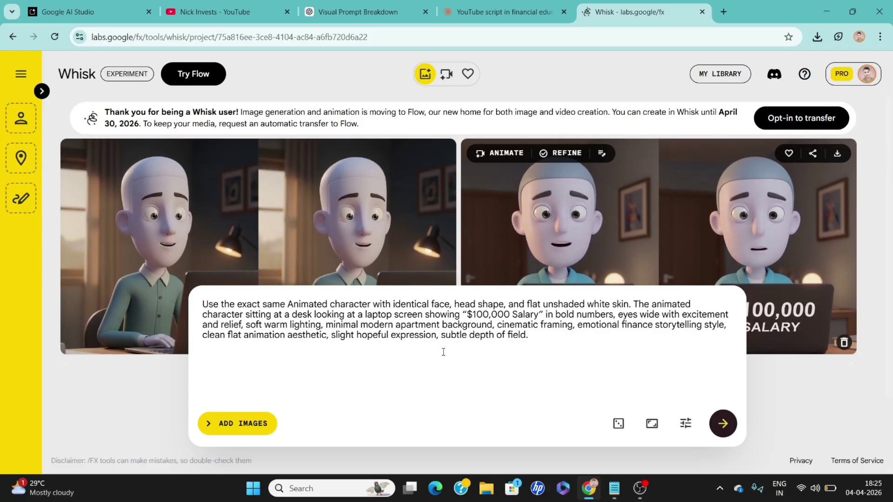
Generate grocery-aisle images of the worried character with a low-balance phone, then view the channel's videos.
triple_click(431, 325)
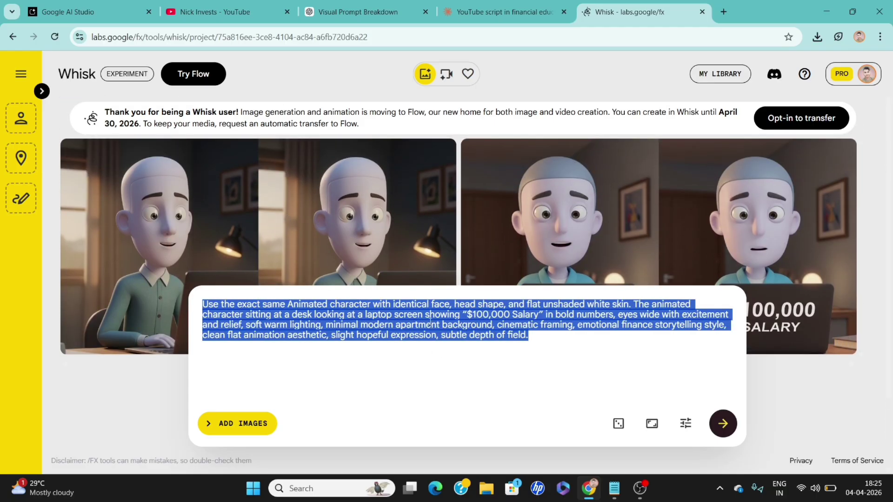
text(Use the exact same Animated character with identical face, head shape, and flat unshaded white skin. The character standing in a grocery store aisle holding a smartphone showing a low bank balance, worried facial expression, grocery basket half filled, fluorescent supermarket lighting, cinematic composition, emotional storytelling atmosphere, modern flat animated finance visual style.)
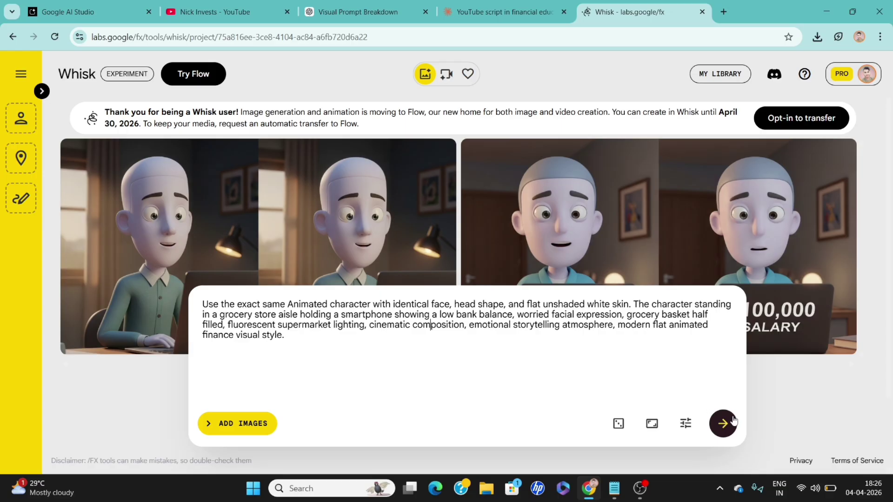
click(733, 421)
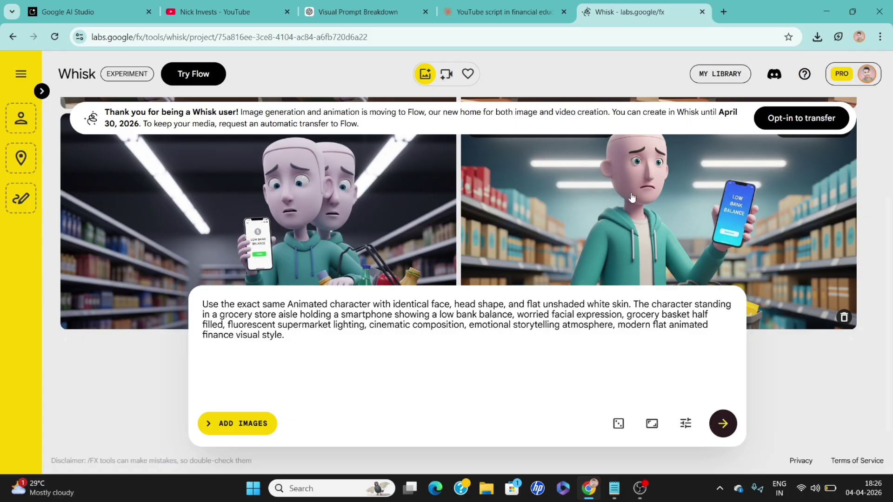
scroll(632, 198, up, 5)
scroll(582, 194, down, 6)
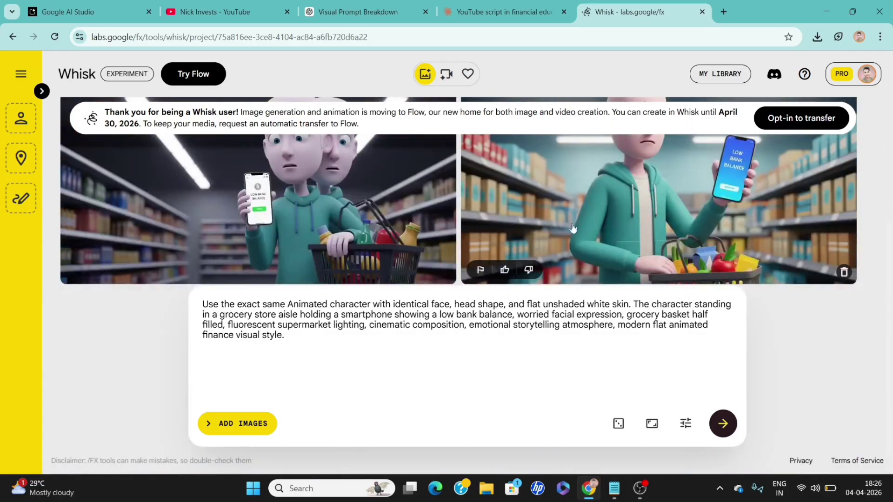
scroll(631, 207, up, 2)
scroll(630, 207, down, 2)
scroll(628, 205, up, 5)
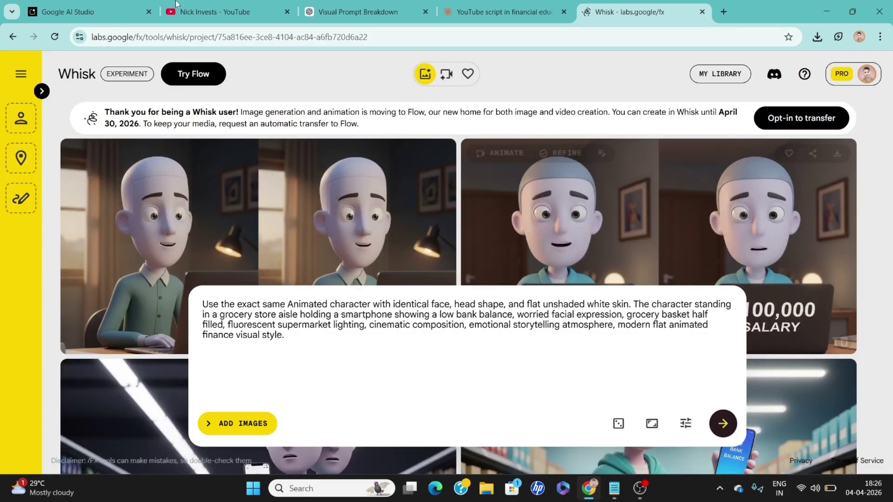
click(218, 12)
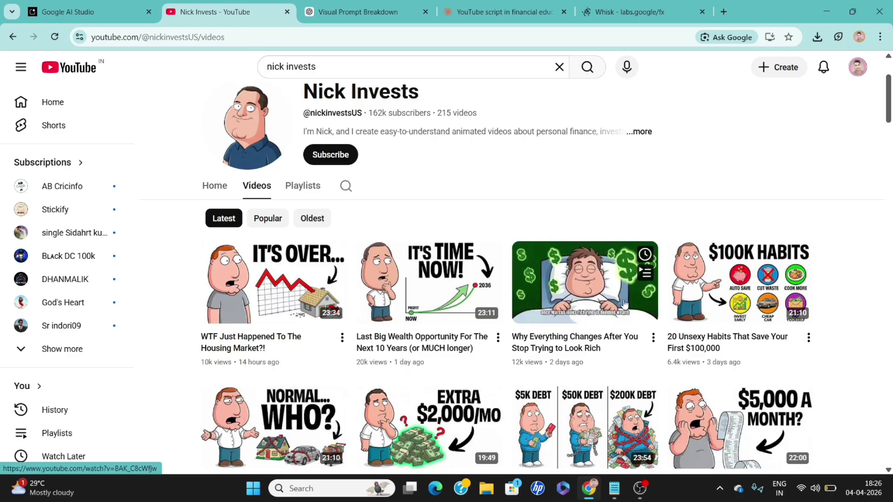
Upload the 'finanace' chubby blue-shirt character from Downloads > REFERANCE IMAGE as the Subject reference.
click(654, 14)
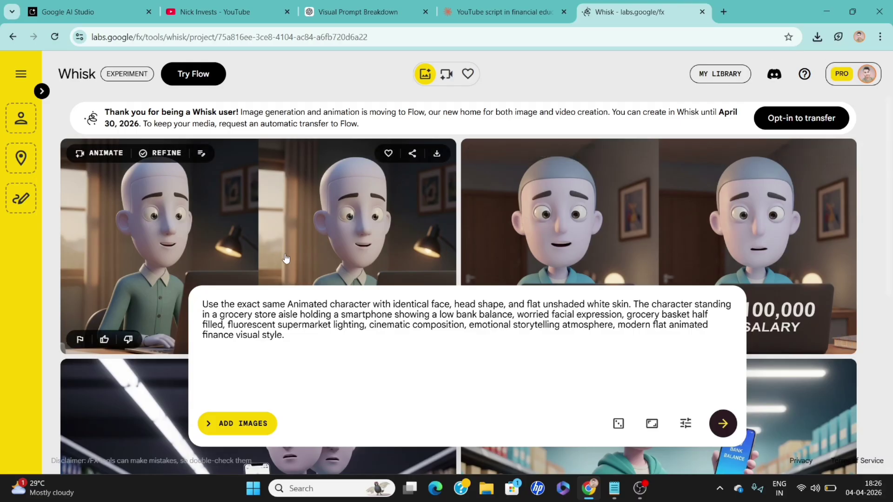
click(41, 91)
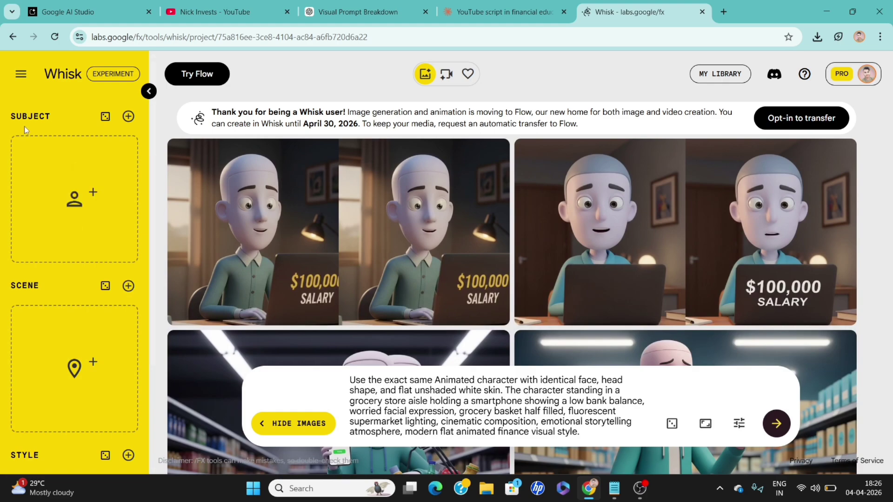
mouse_move(90, 247)
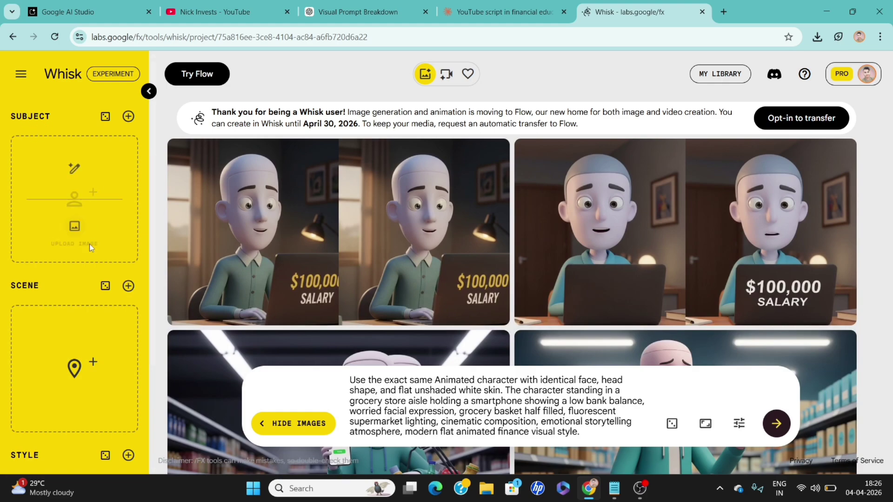
click(66, 227)
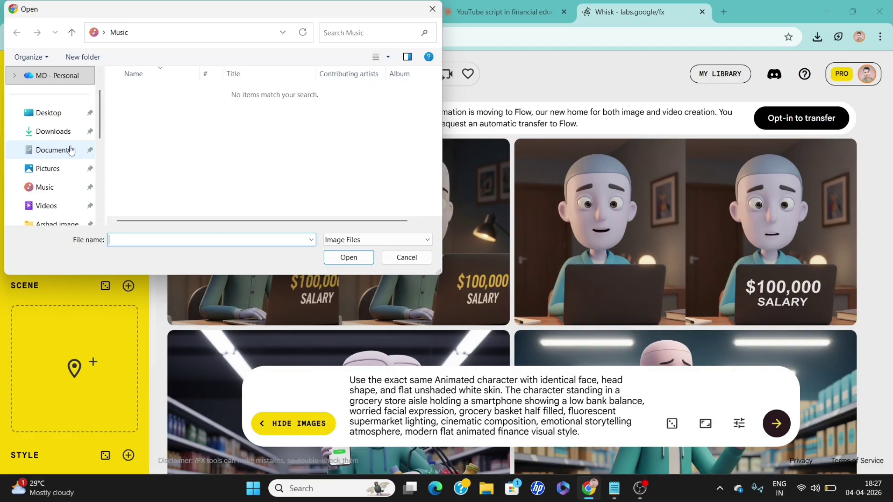
click(64, 173)
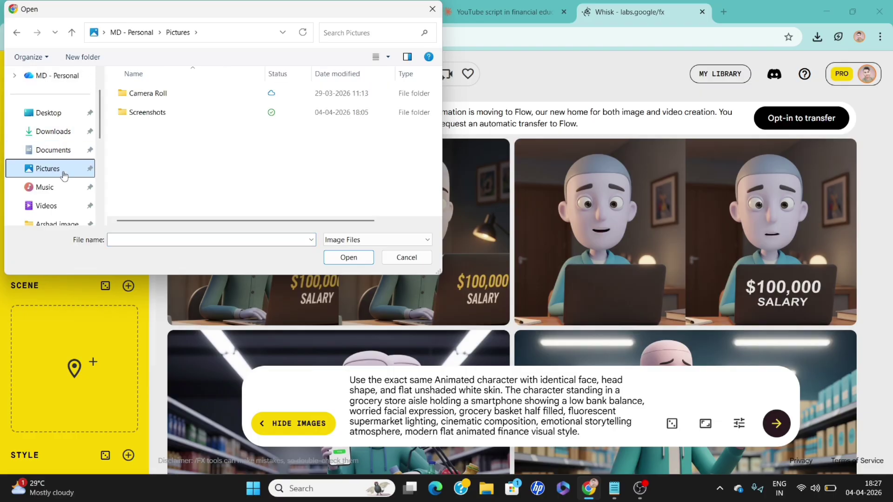
click(148, 120)
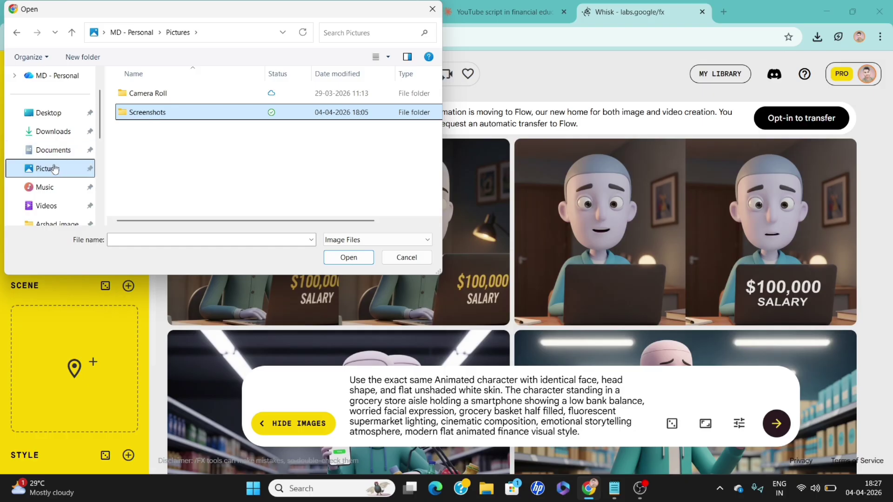
click(58, 137)
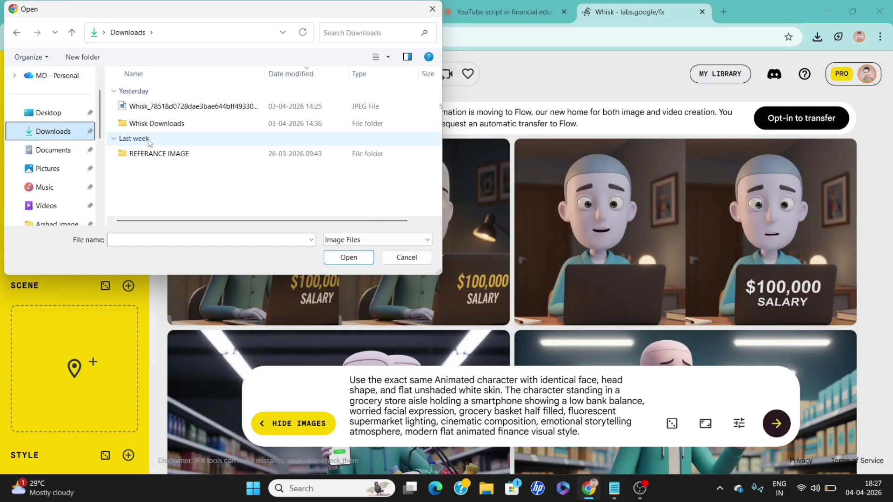
double_click(184, 159)
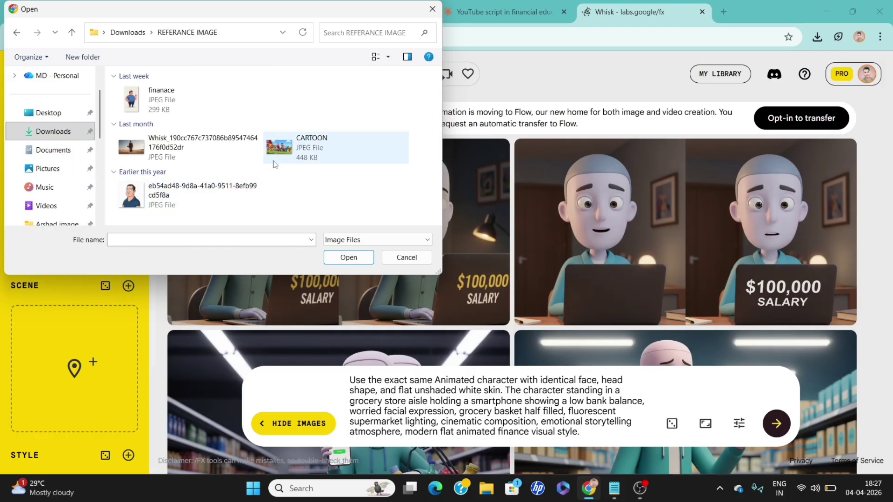
click(210, 196)
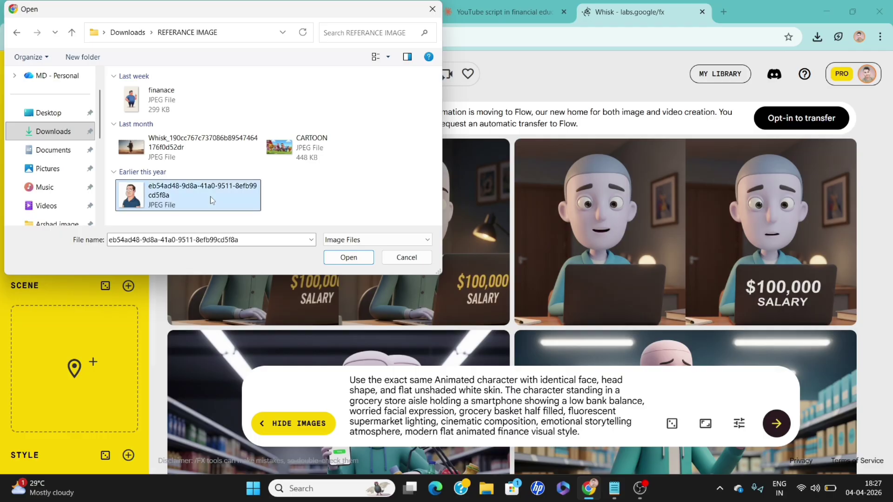
click(147, 103)
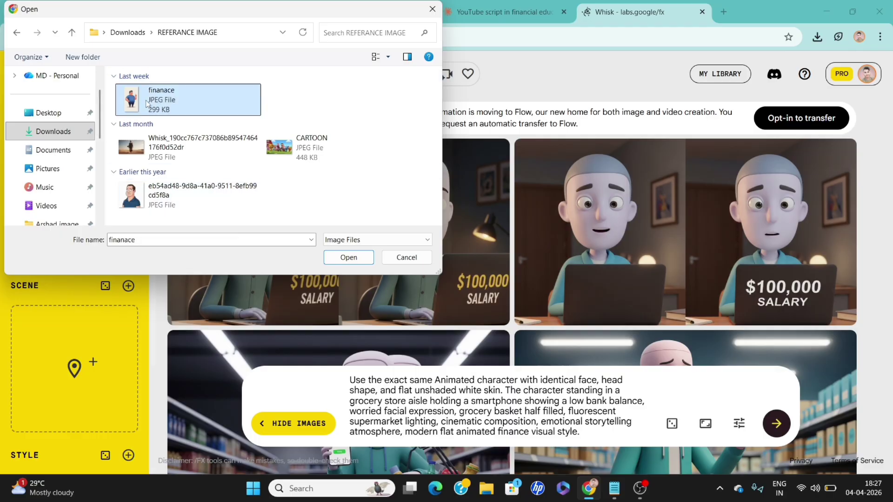
double_click(164, 102)
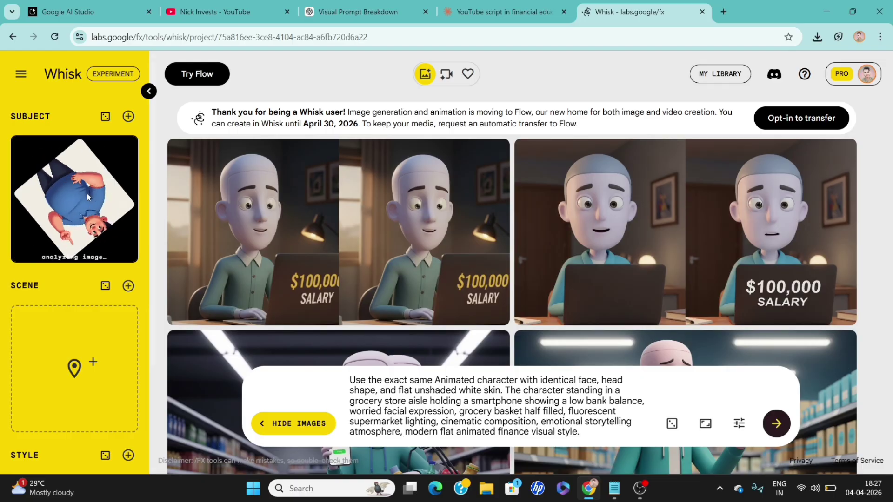
Upload the eb54ad48 dark-haired cartoon man image as the Scene reference.
mouse_move(84, 345)
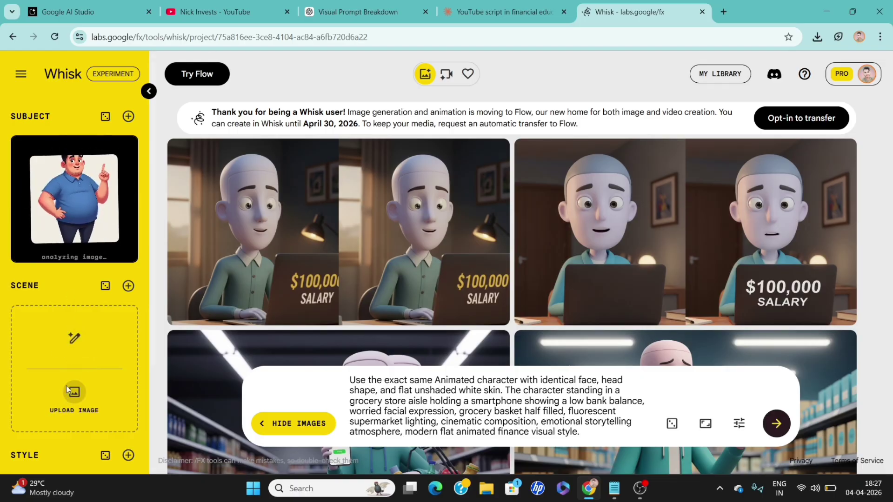
click(75, 392)
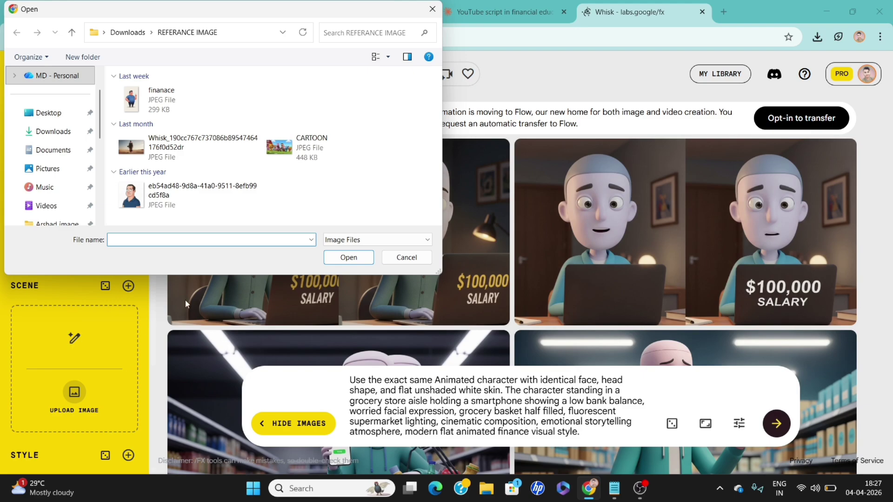
click(209, 198)
double_click(208, 200)
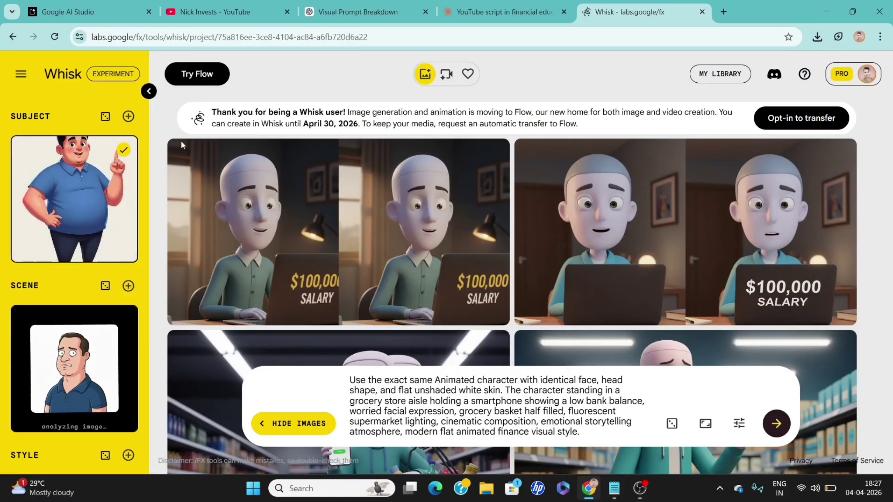
mouse_move(117, 198)
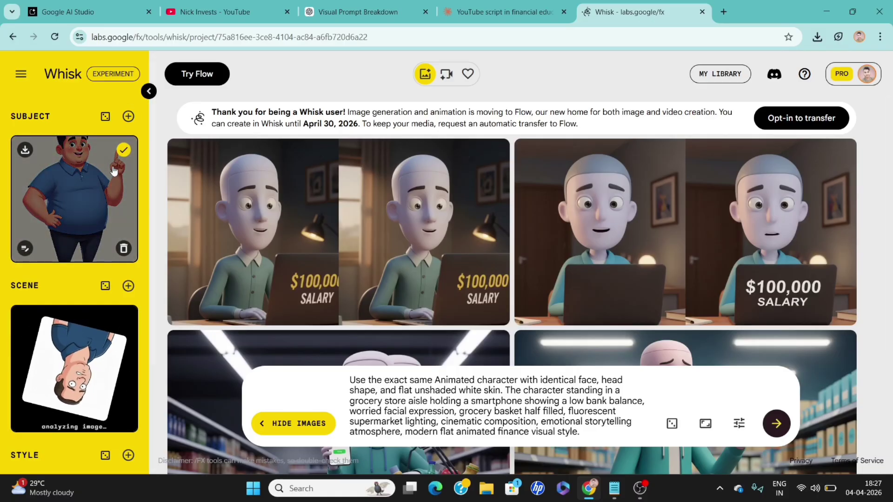
mouse_move(80, 357)
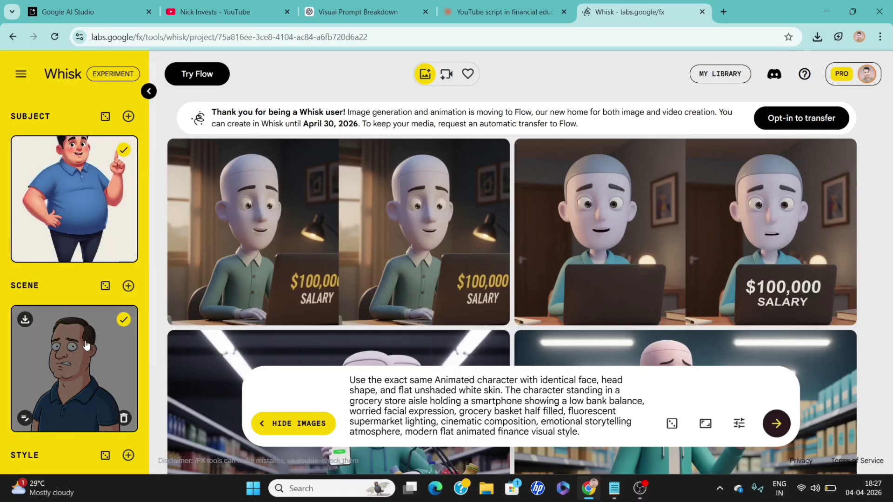
mouse_move(119, 160)
Generate images with both references, then deselect the chubby Subject card, keeping the Scene reference.
click(786, 427)
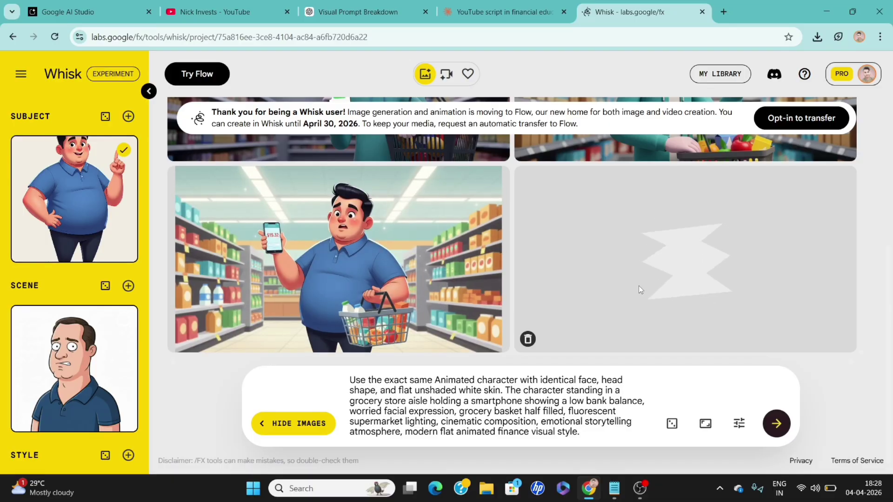
scroll(617, 321, up, 4)
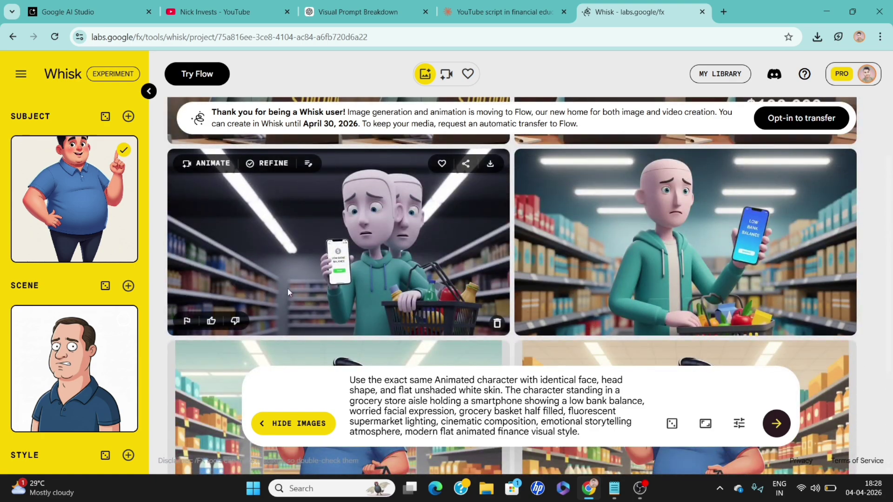
scroll(288, 289, down, 4)
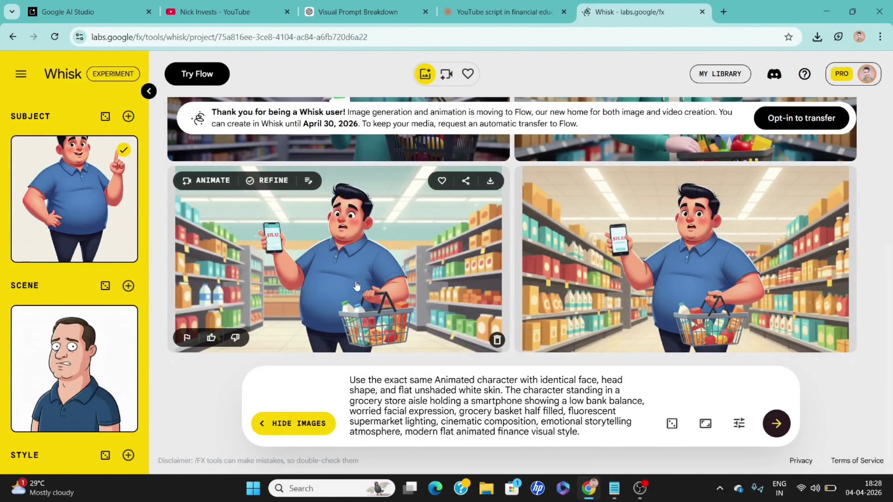
scroll(514, 275, up, 3)
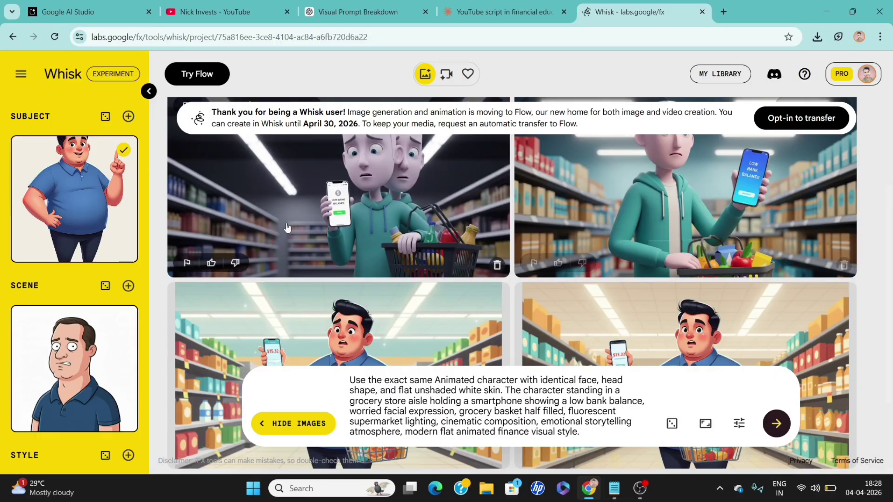
scroll(548, 239, down, 3)
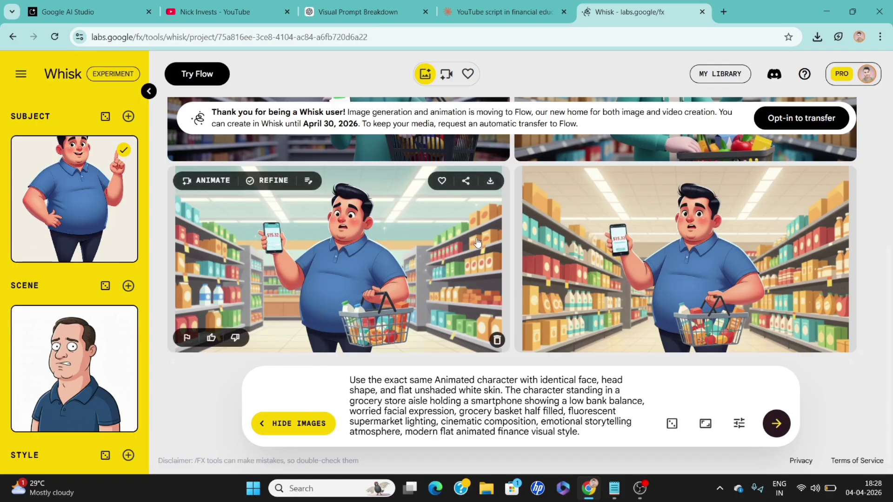
click(124, 150)
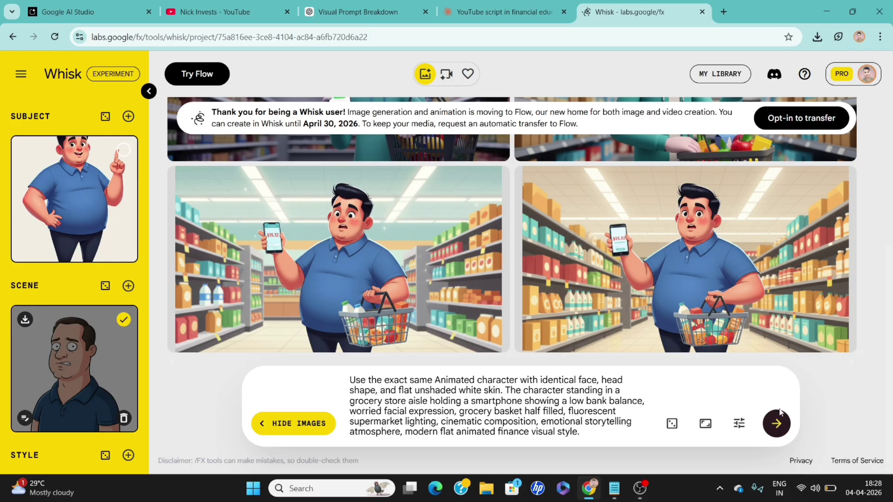
Regenerate the grocery-aisle images with the thin polo-shirt character holding a $27.35 phone, and review them.
click(772, 427)
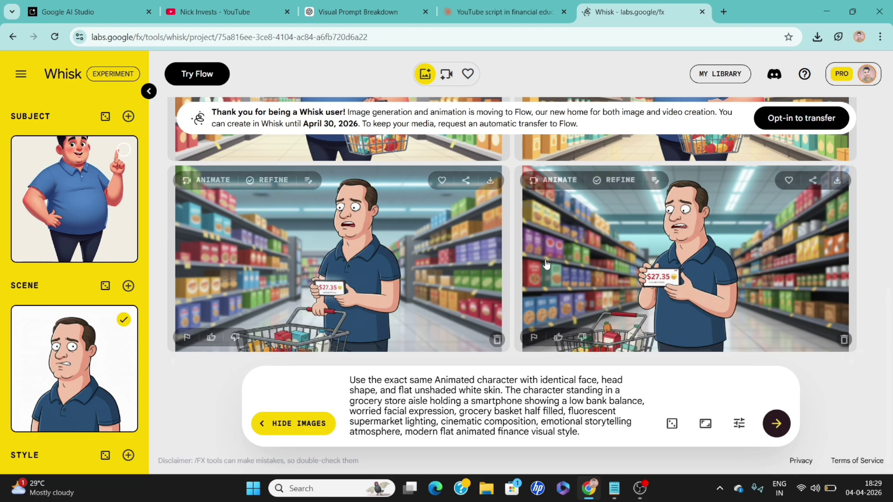
scroll(634, 279, up, 3)
scroll(633, 280, down, 3)
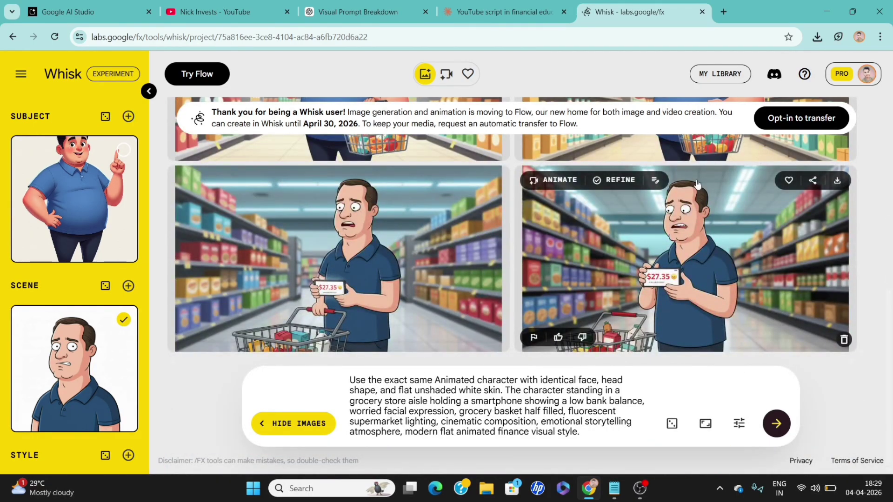
scroll(697, 184, up, 3)
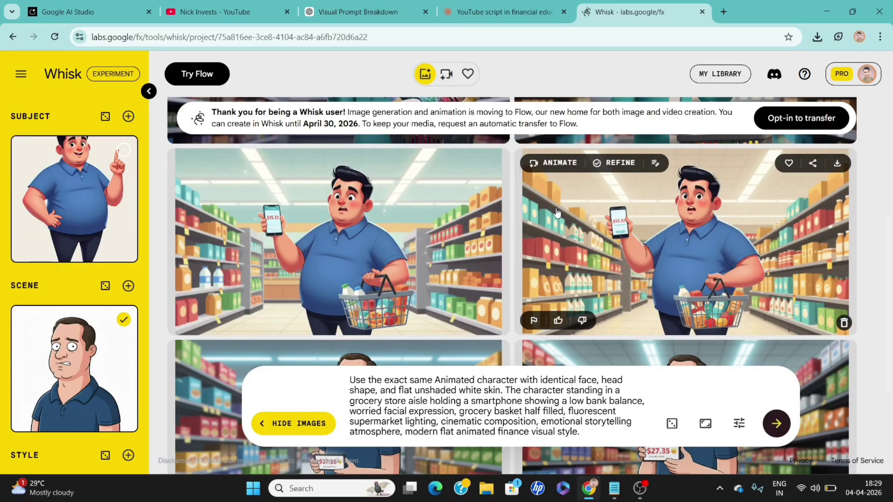
scroll(535, 223, down, 5)
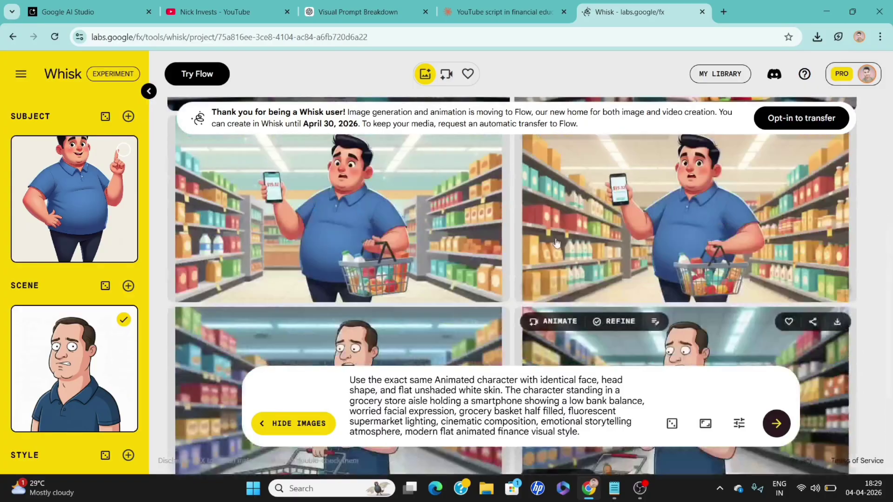
scroll(486, 234, down, 10)
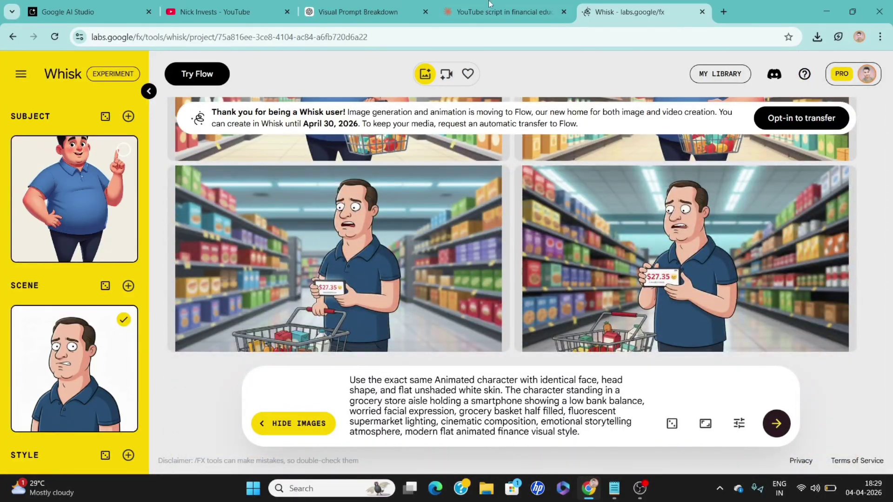
Download the thin character's $27.35 grocery image as a PNG and close both CapCut windows.
mouse_move(724, 200)
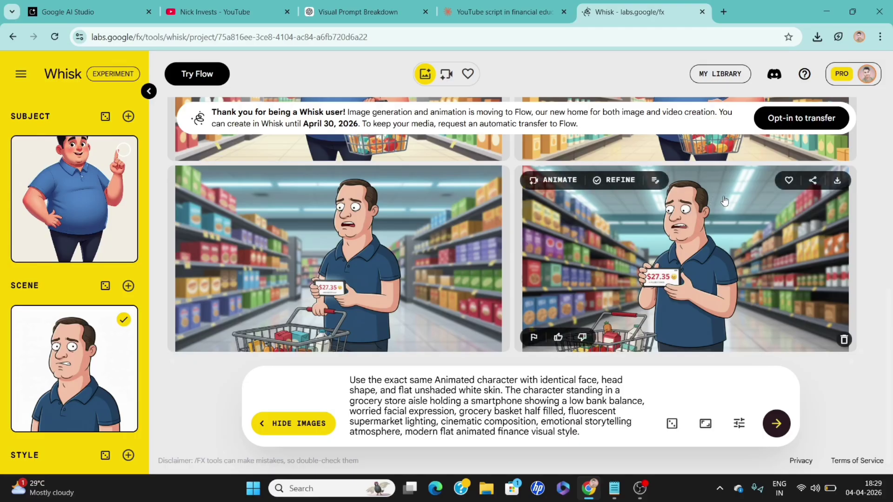
click(837, 180)
scroll(814, 182, up, 2)
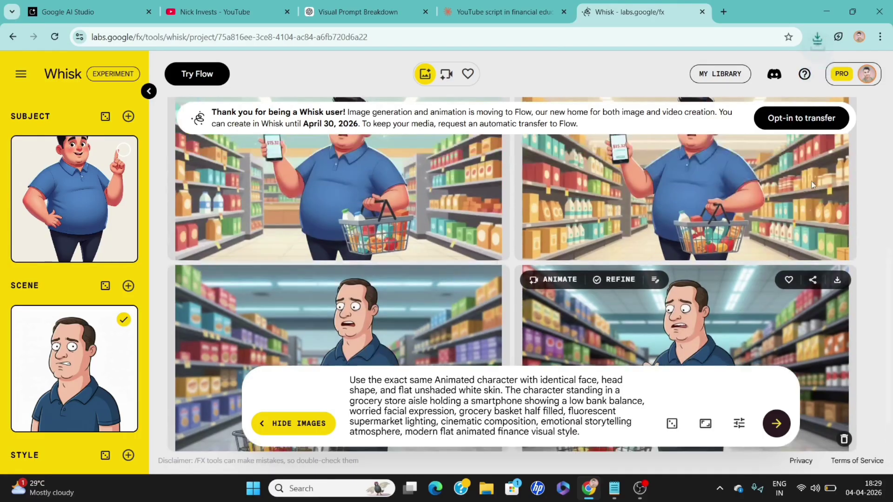
scroll(847, 229, up, 2)
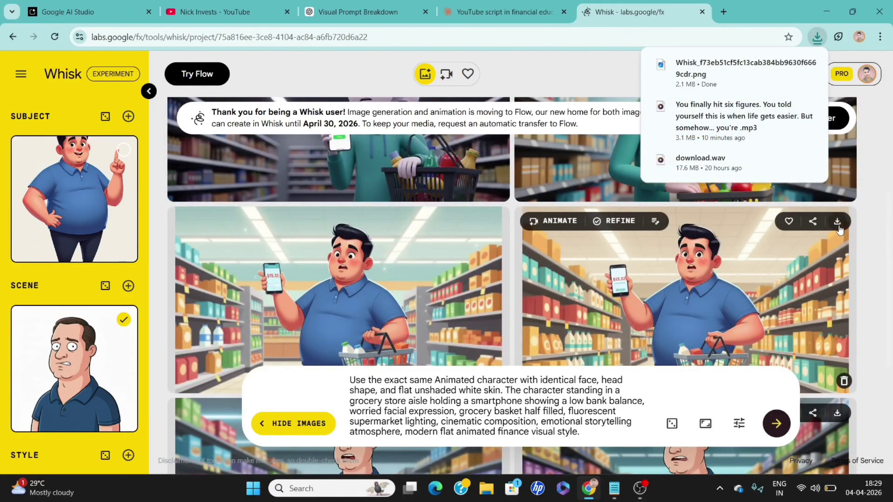
scroll(829, 214, up, 3)
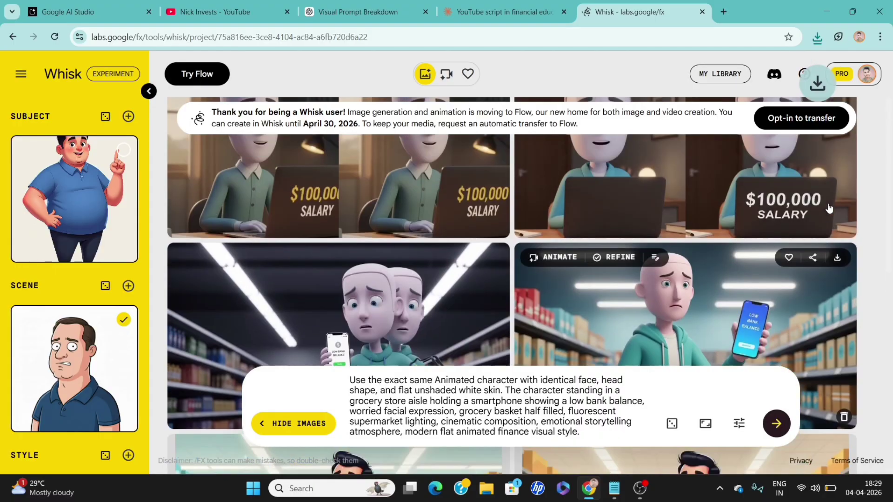
scroll(836, 186, up, 3)
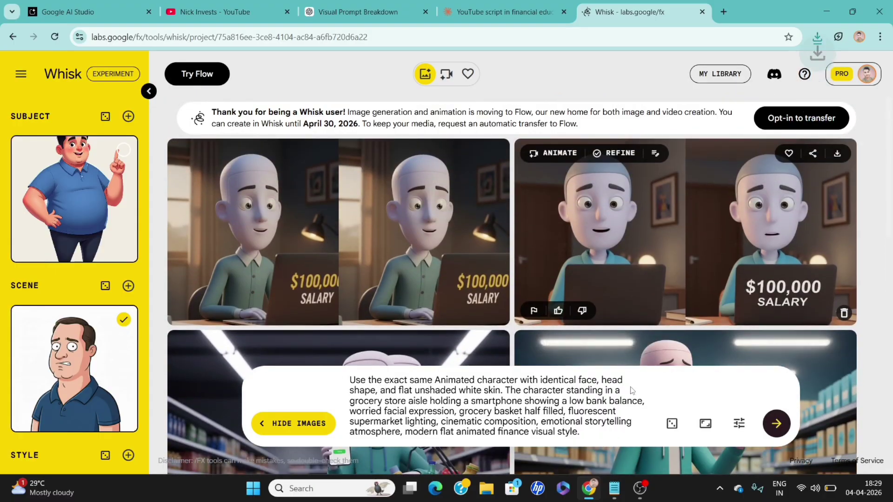
scroll(594, 348, down, 5)
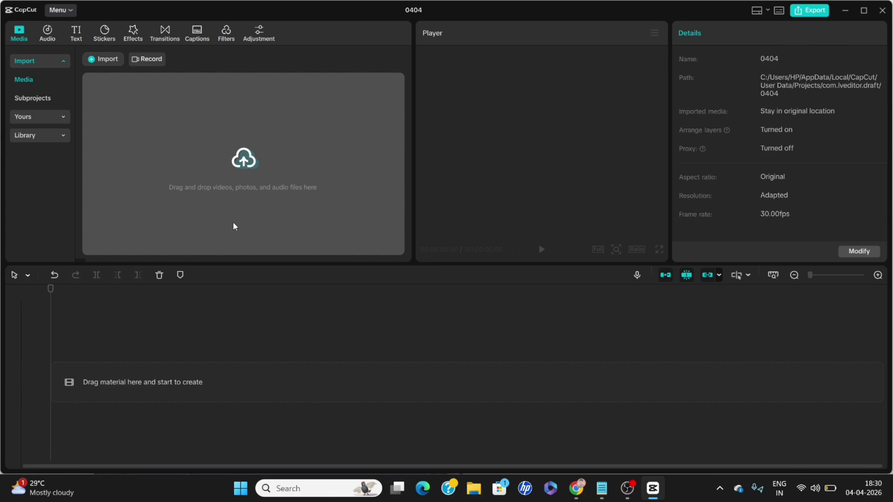
click(882, 18)
click(877, 14)
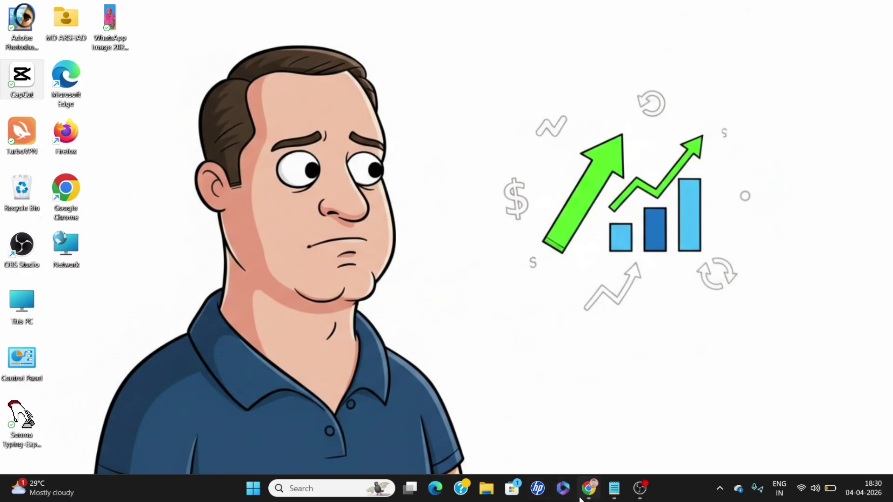
Restore the Chrome Whisk window and browse the grocery-aisle images of both cartoon characters.
click(589, 489)
scroll(587, 279, up, 4)
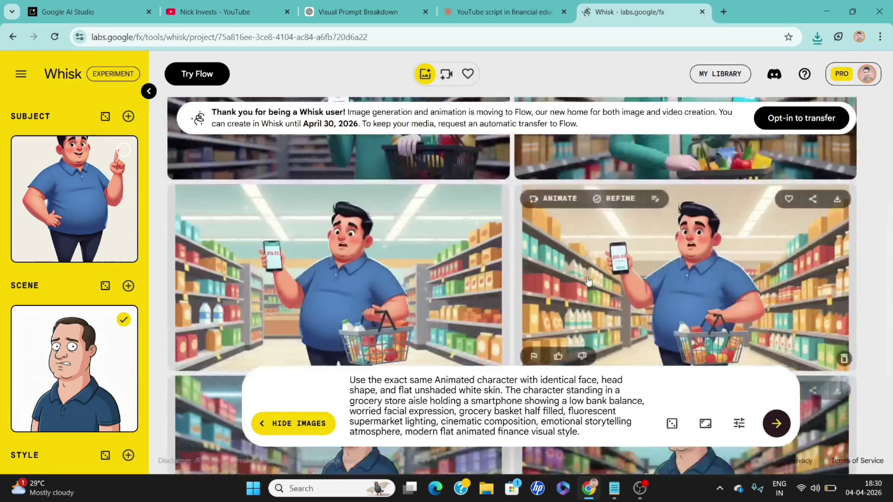
scroll(587, 281, down, 10)
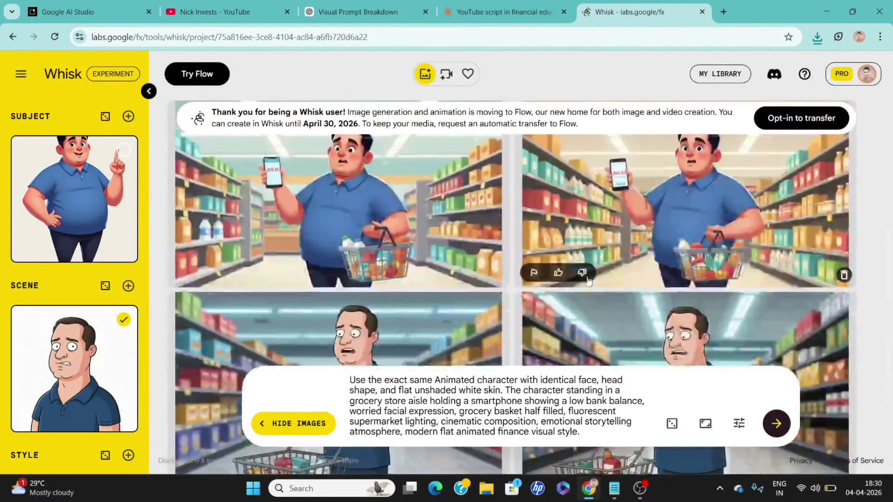
scroll(588, 281, down, 1)
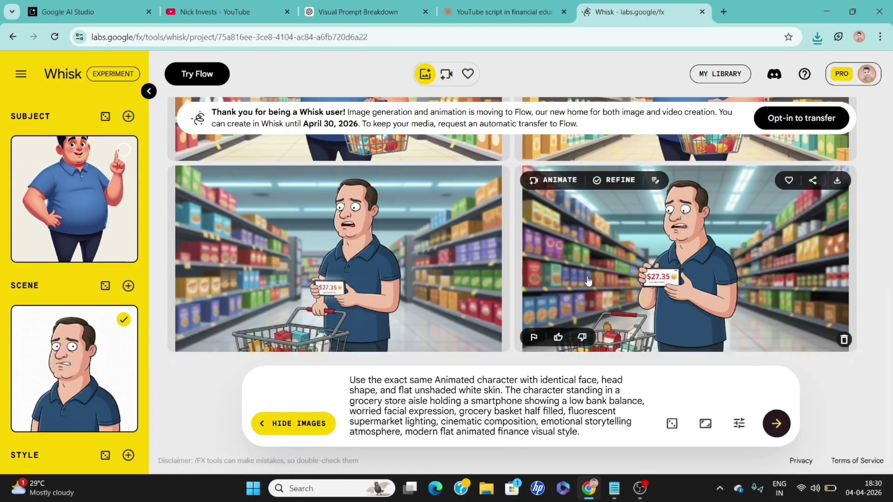
scroll(587, 281, up, 8)
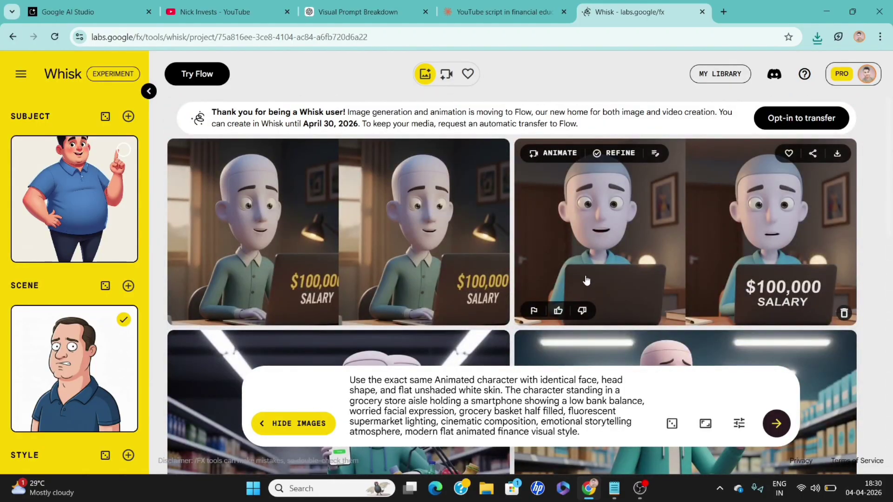
scroll(587, 282, down, 10)
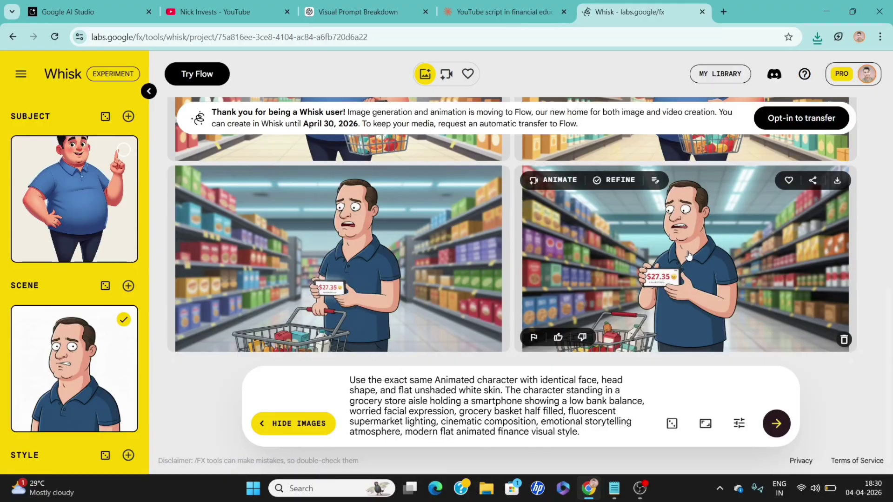
scroll(691, 255, up, 5)
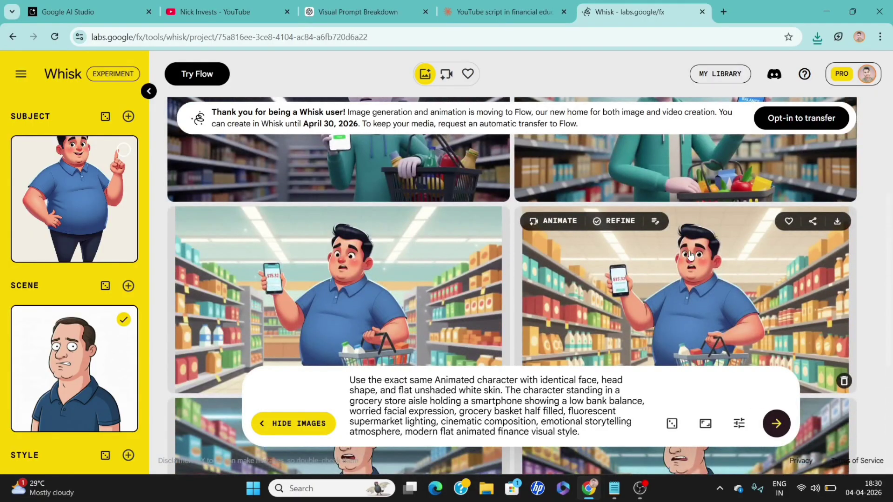
scroll(681, 256, up, 2)
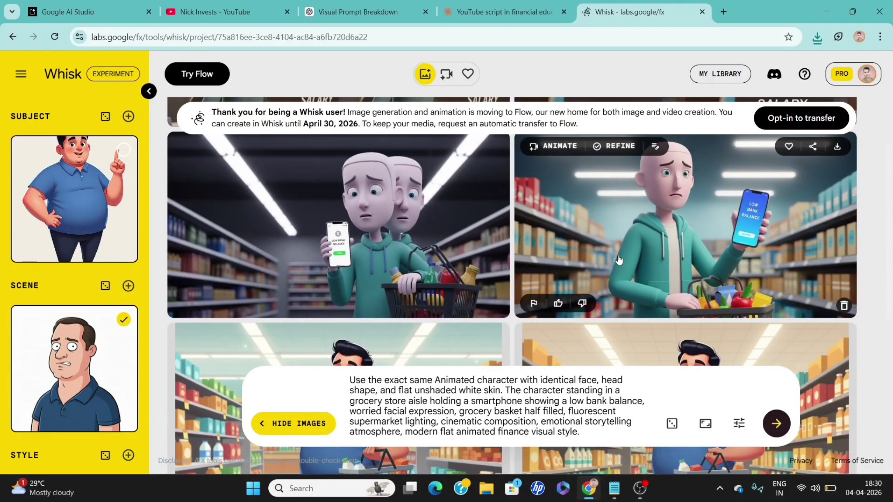
scroll(618, 326, down, 4)
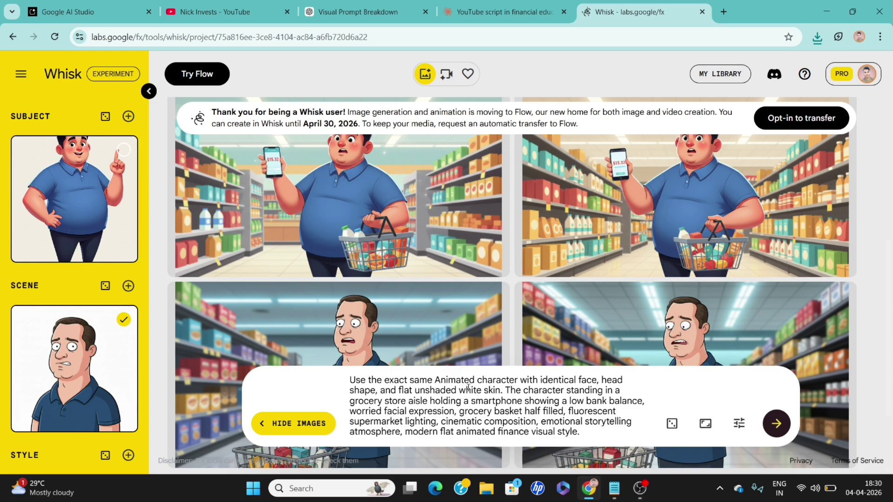
mouse_move(477, 348)
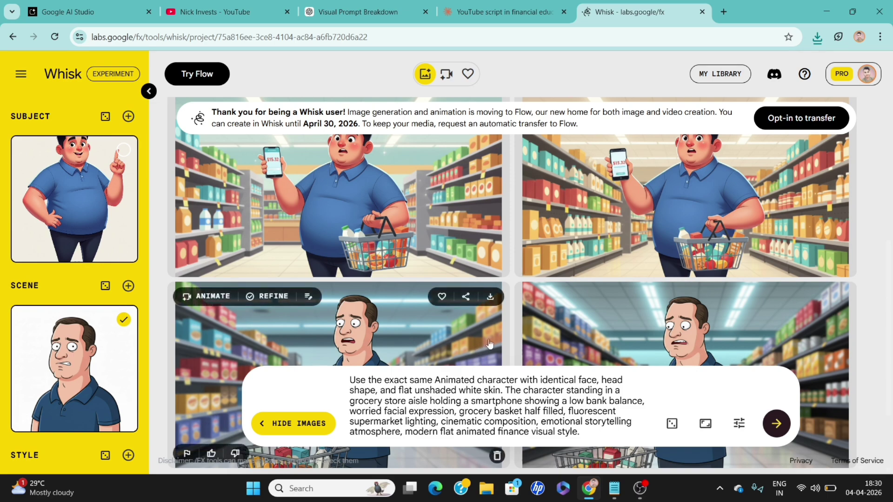